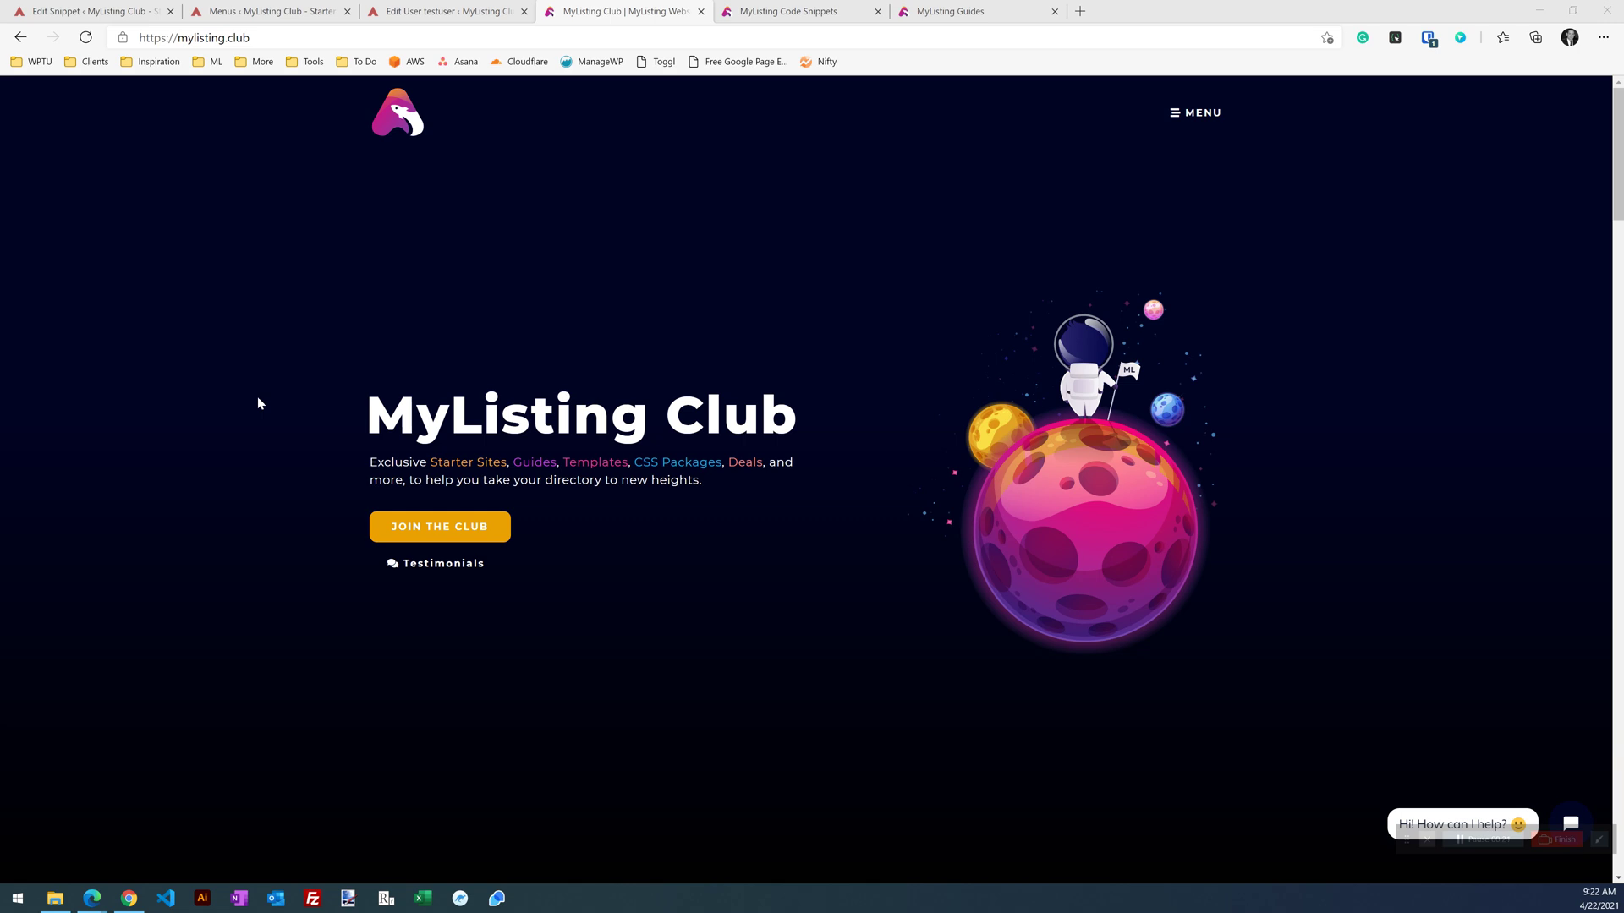
# Step: Close the MyListing Club homepage tab to return to the Code Snippets listing
pyautogui.click(1195, 115)
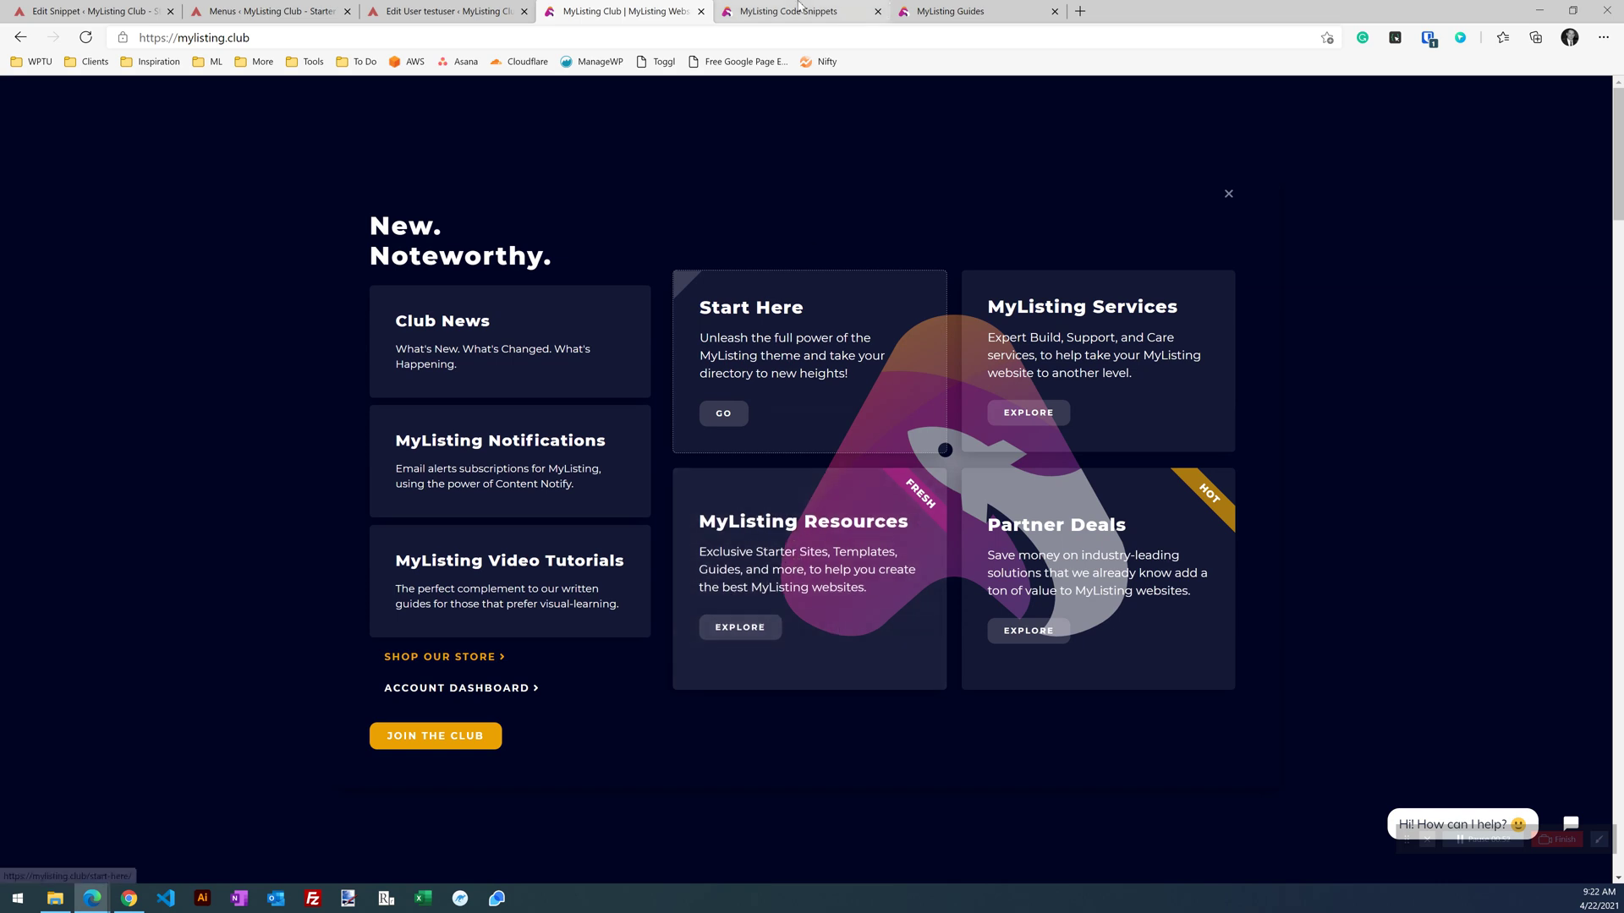
pyautogui.click(701, 11)
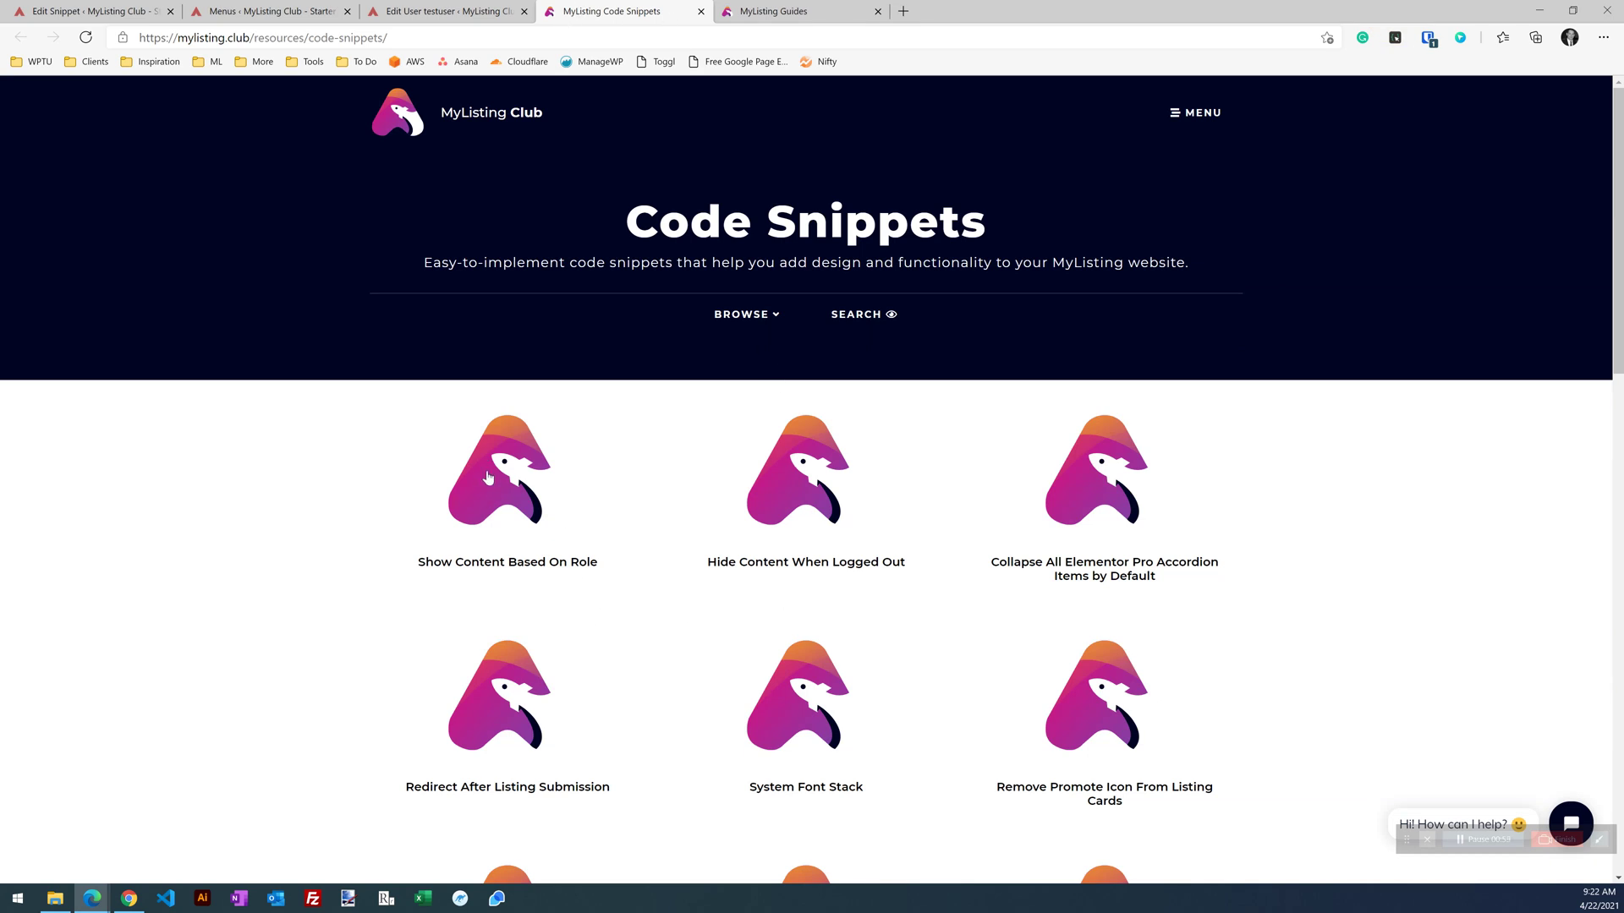
# Step: Open the Show Content Based On Role snippet and copy its basic role-based code
pyautogui.click(524, 505)
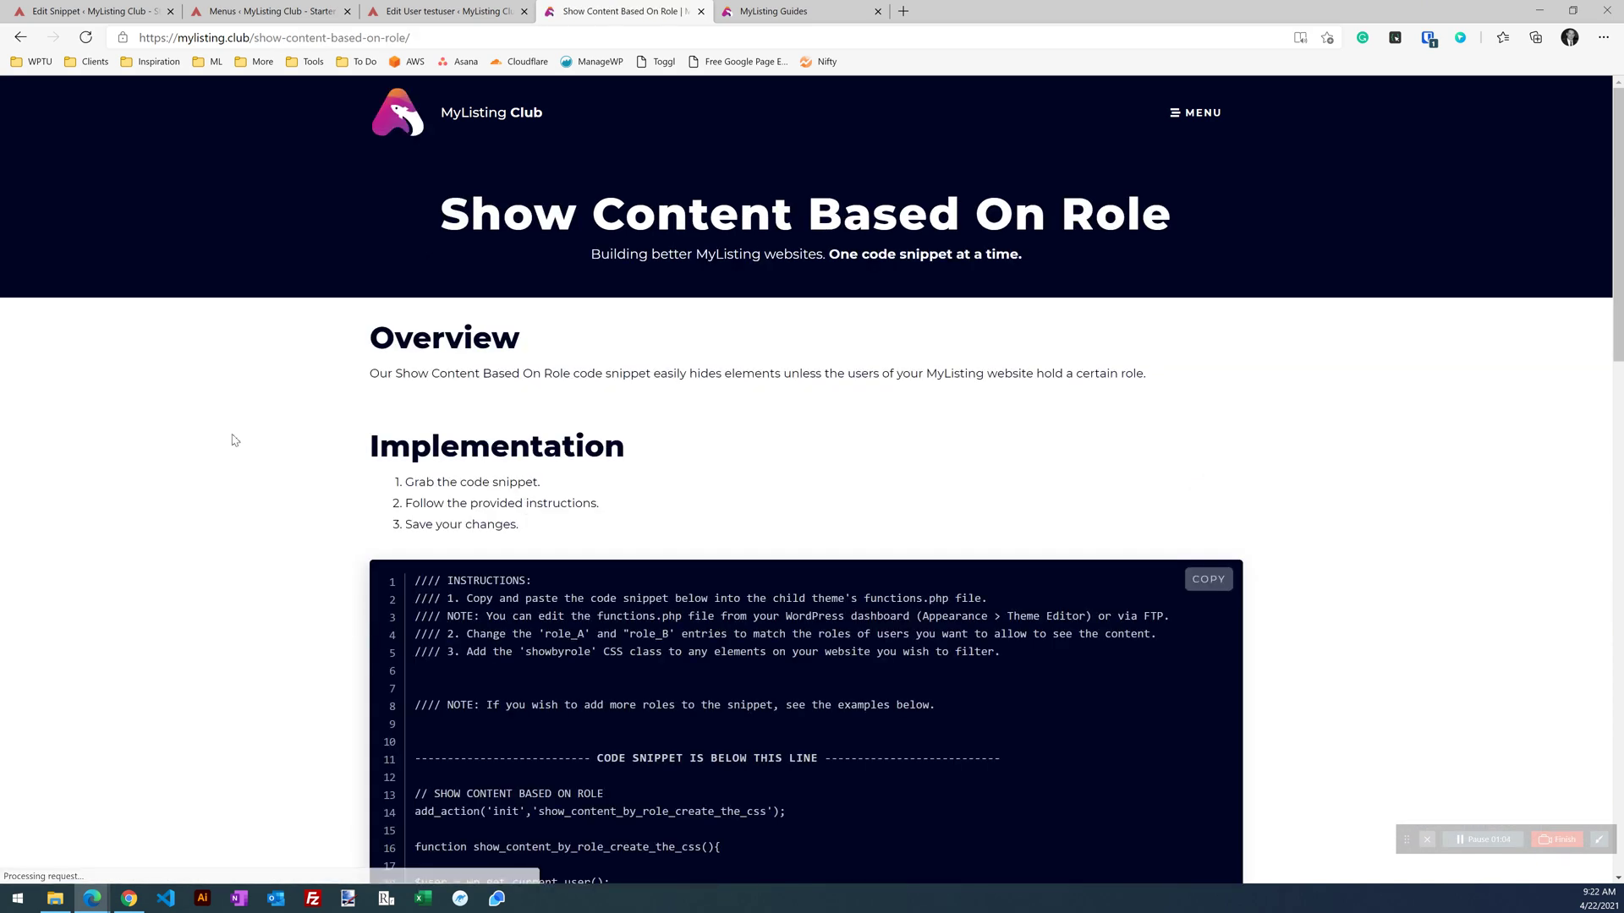
pyautogui.scroll(-5, 228, 440)
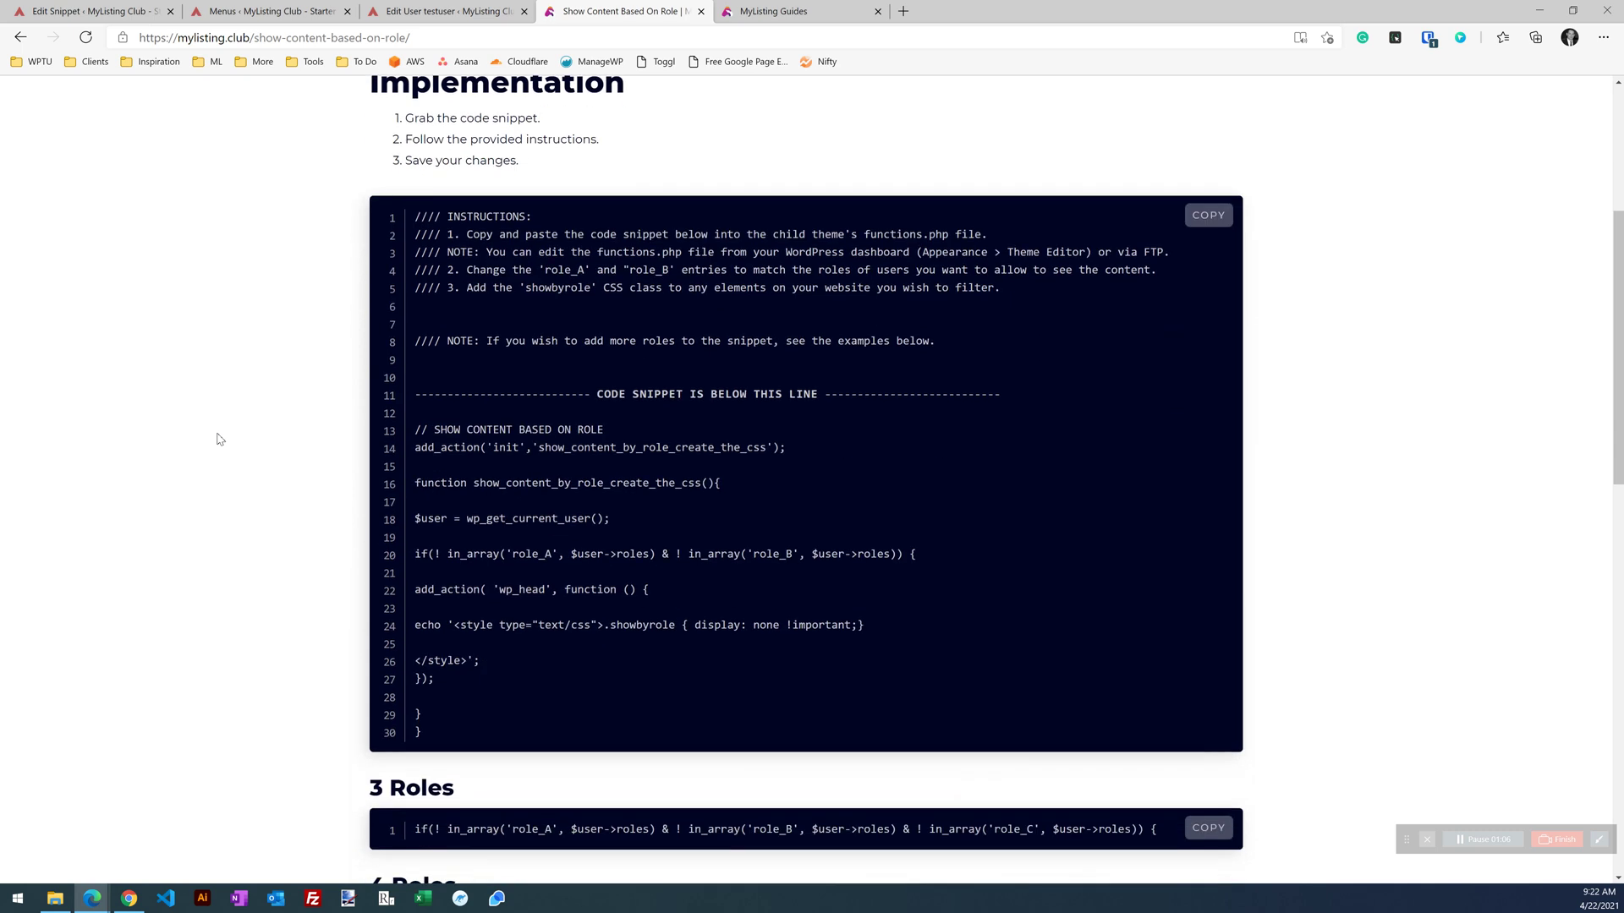
pyautogui.scroll(3, 222, 439)
pyautogui.scroll(-1, 236, 457)
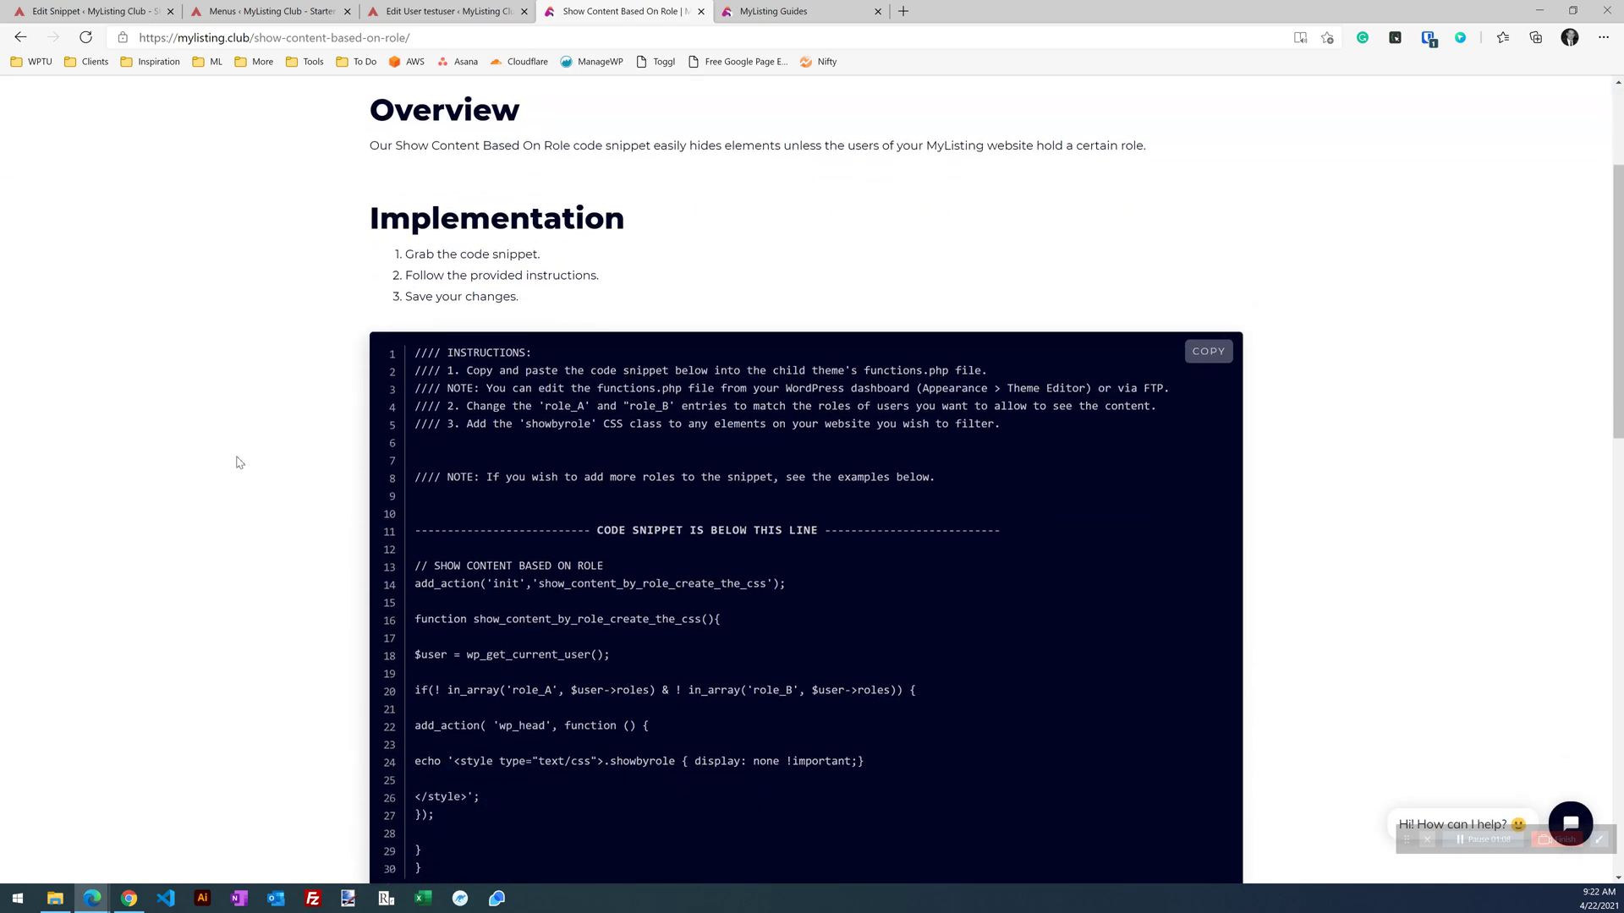
pyautogui.scroll(-2, 245, 456)
pyautogui.scroll(2, 279, 434)
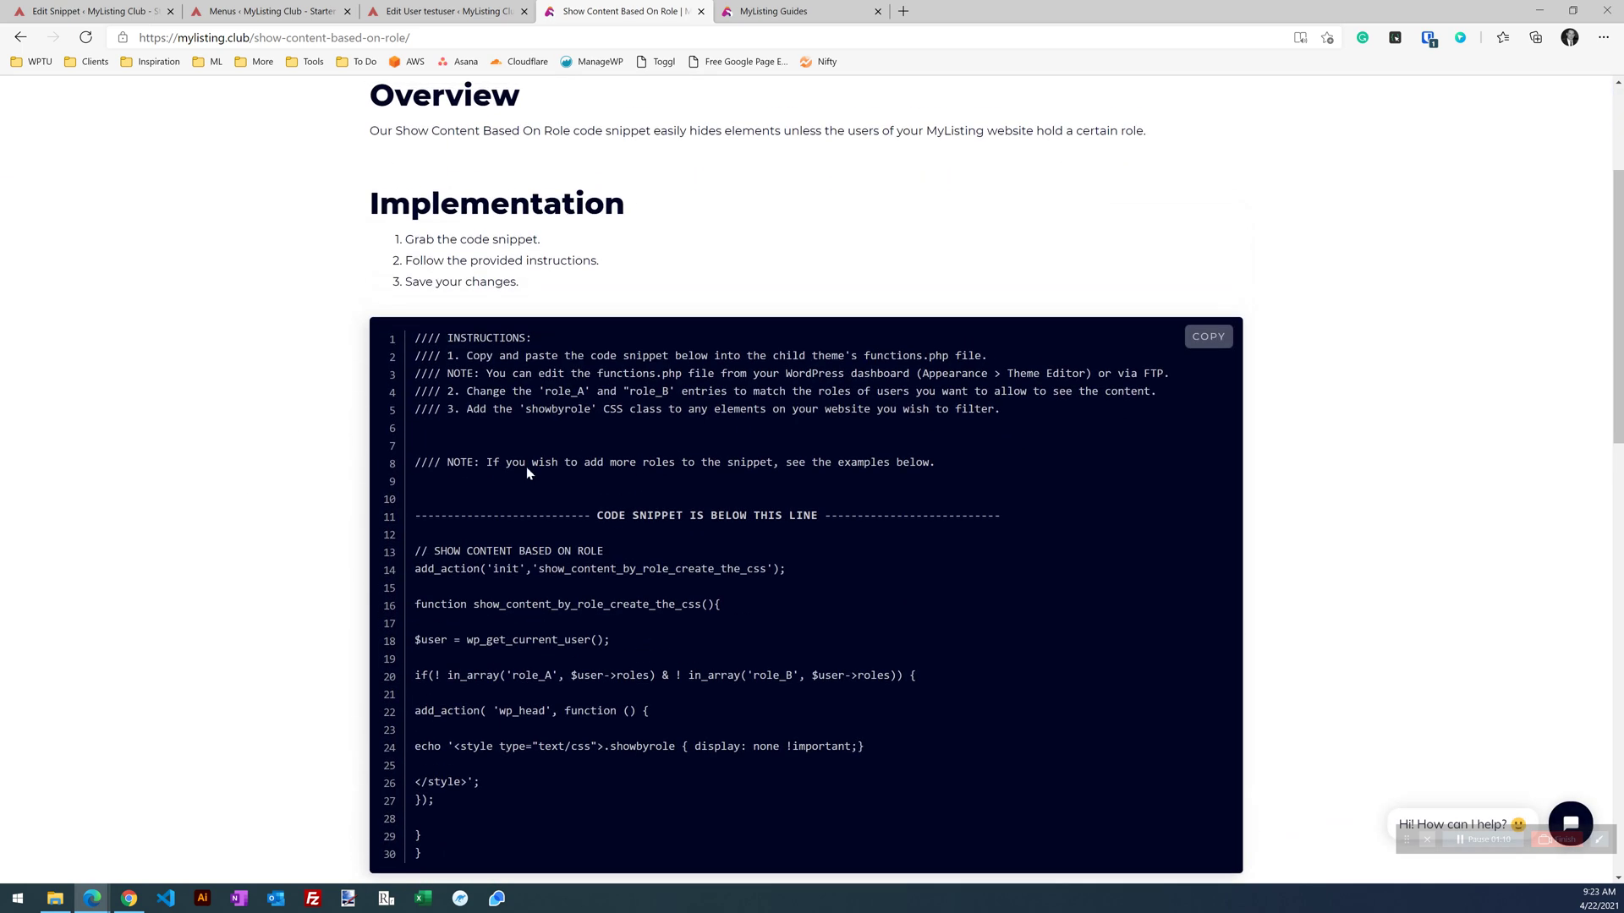
pyautogui.click(1207, 336)
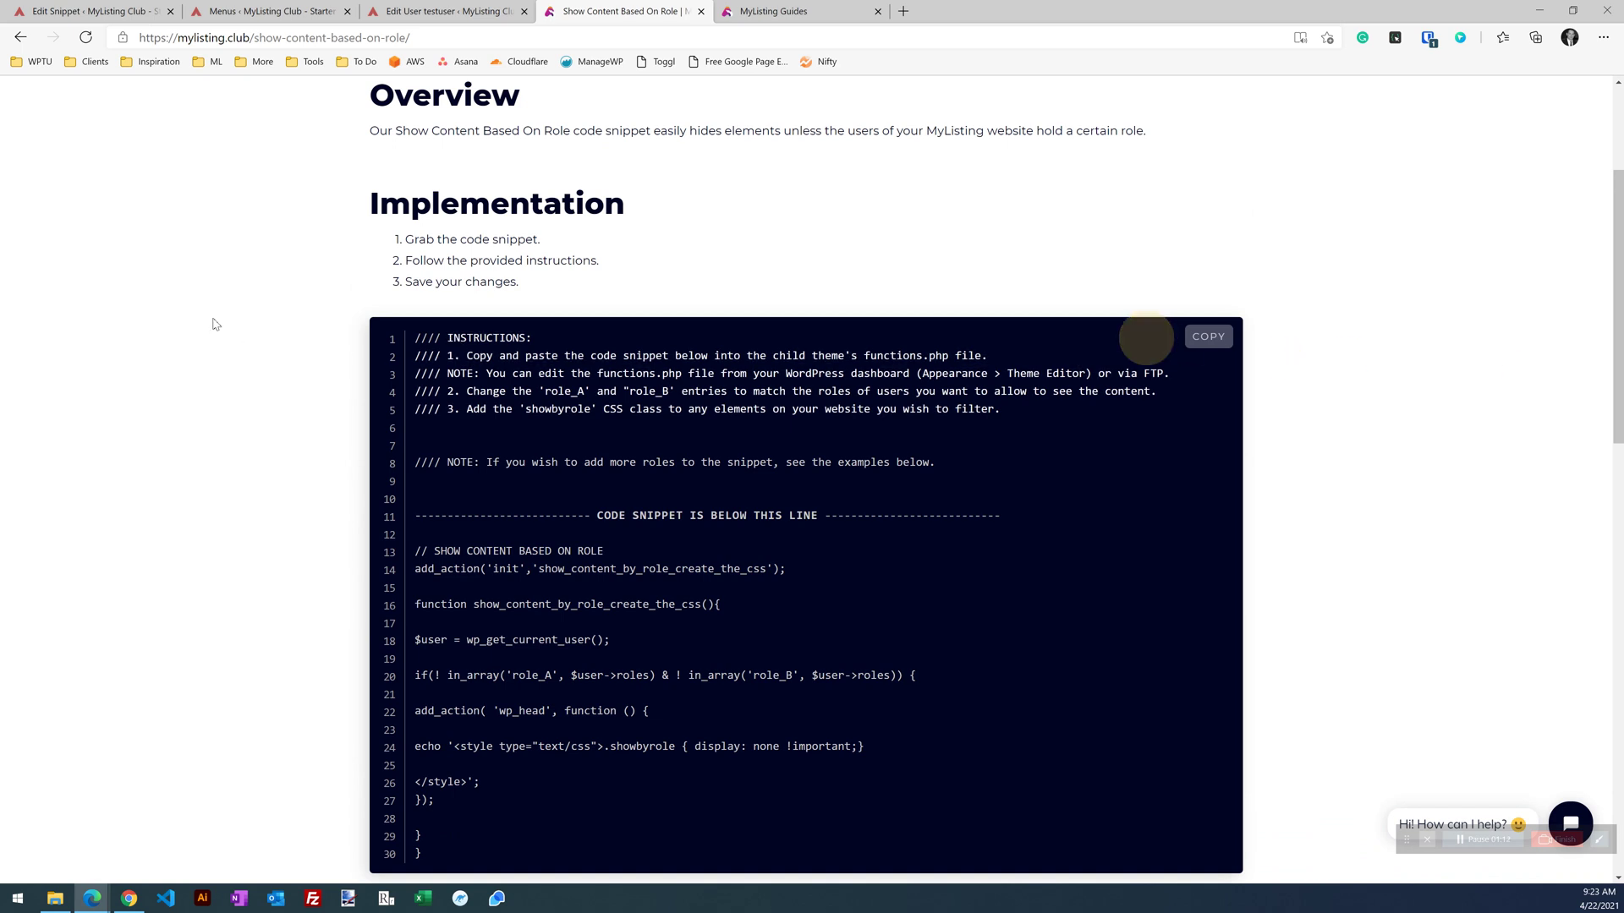
# Step: Scroll past the 3 Roles and 4 Roles examples to the WooCommerce Product Vendors block
pyautogui.scroll(-3, 261, 333)
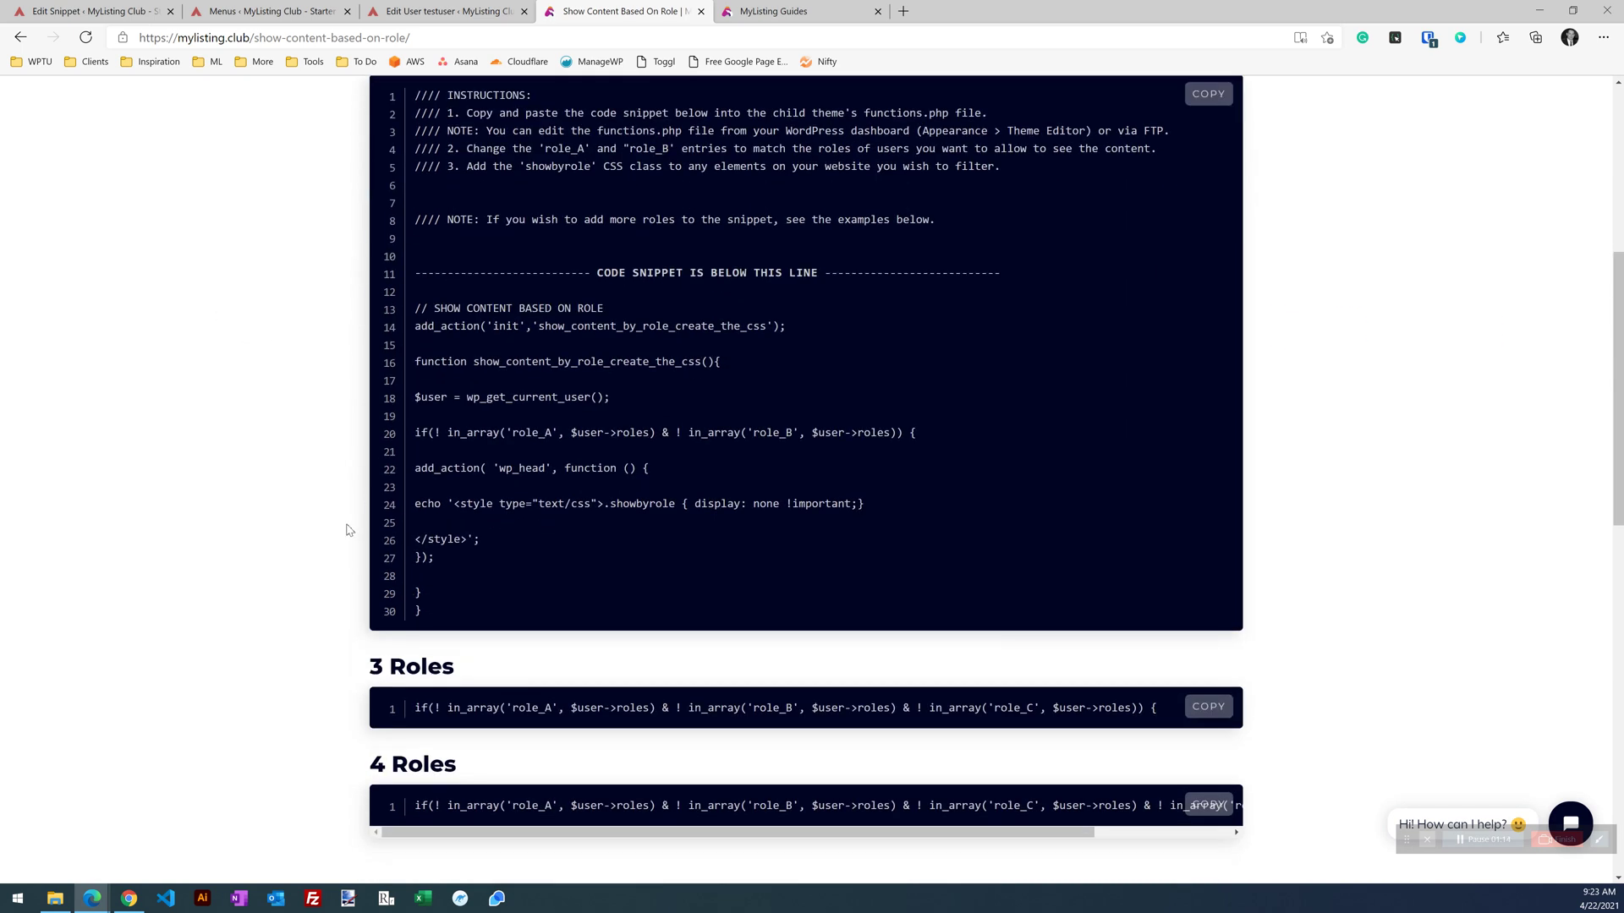
pyautogui.scroll(-3, 349, 530)
pyautogui.moveTo(1110, 425); pyautogui.dragTo(366, 426)
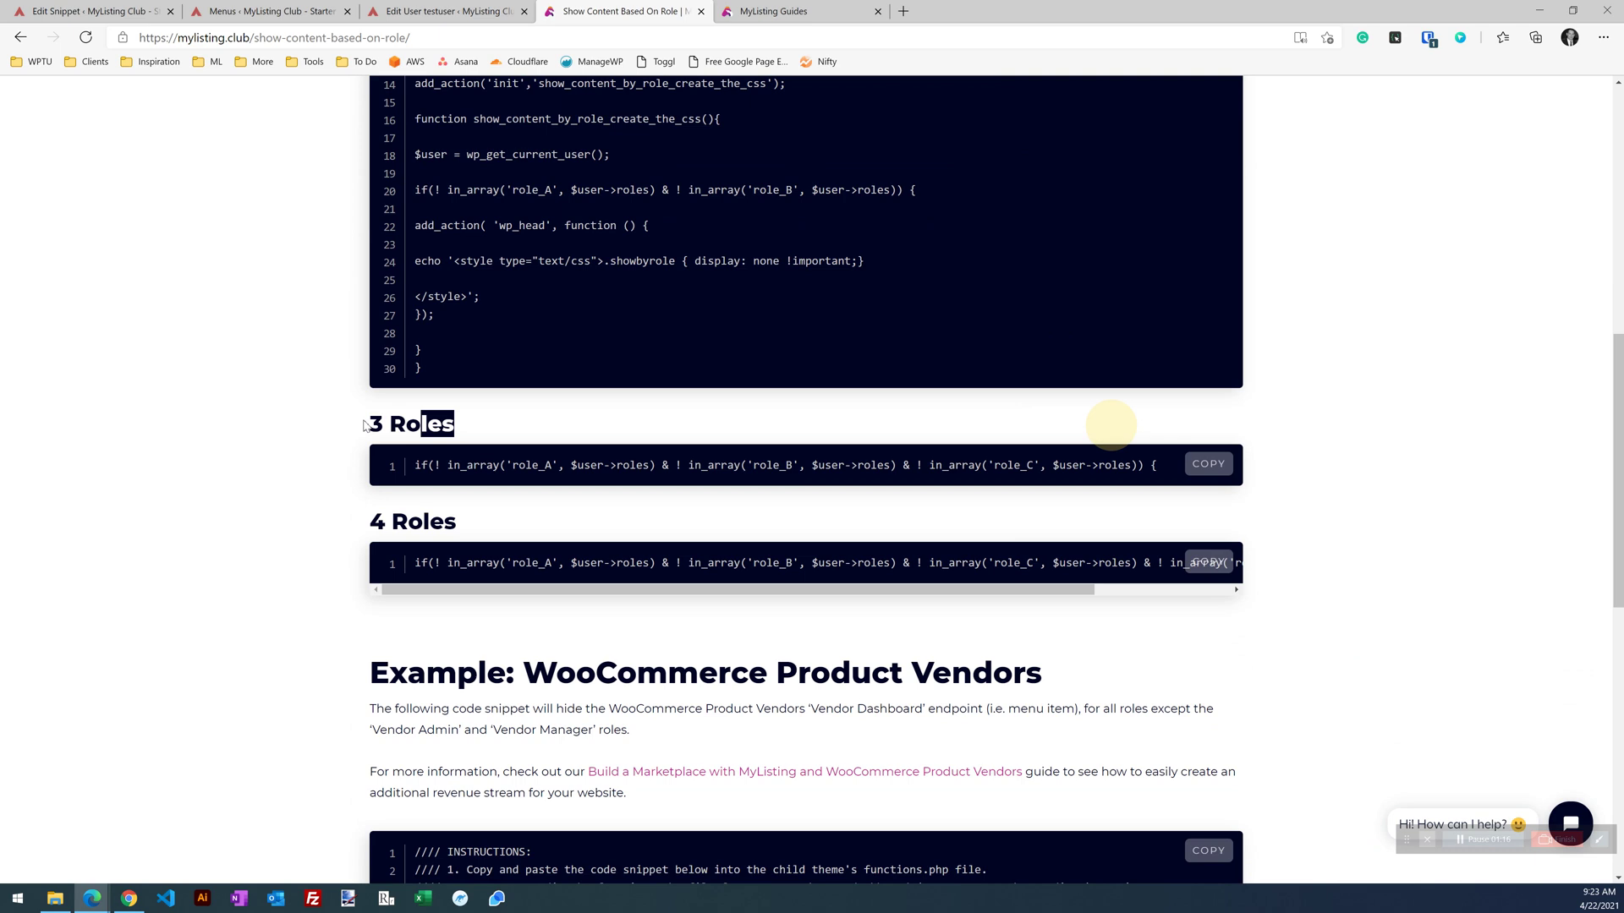
pyautogui.click(352, 400)
pyautogui.scroll(-1, 490, 455)
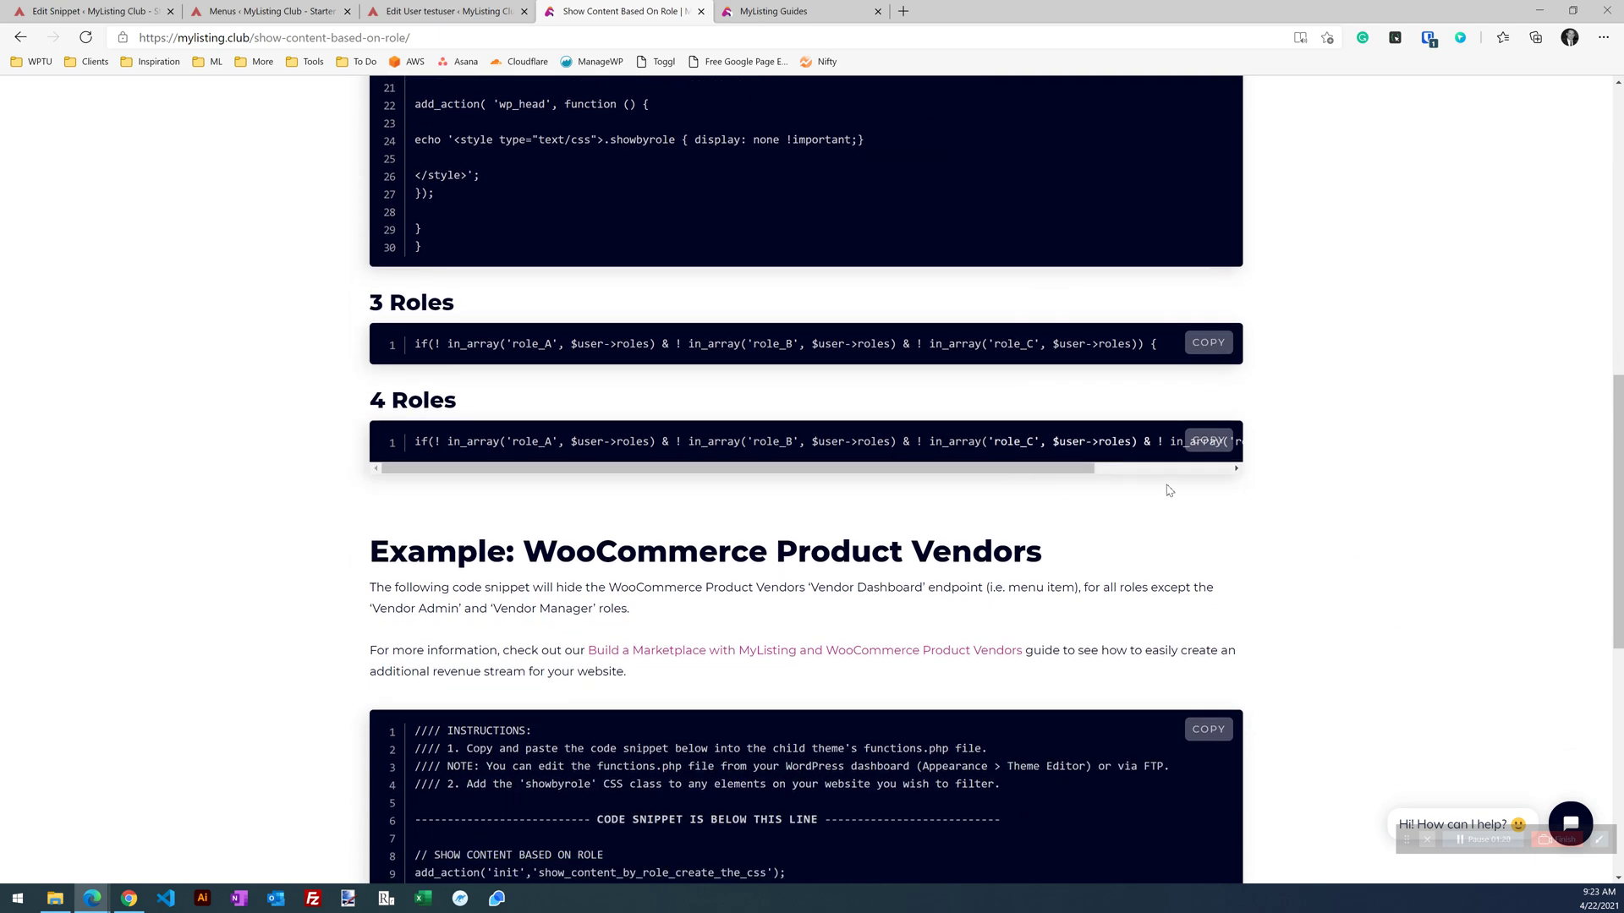
pyautogui.moveTo(1091, 468); pyautogui.dragTo(620, 389)
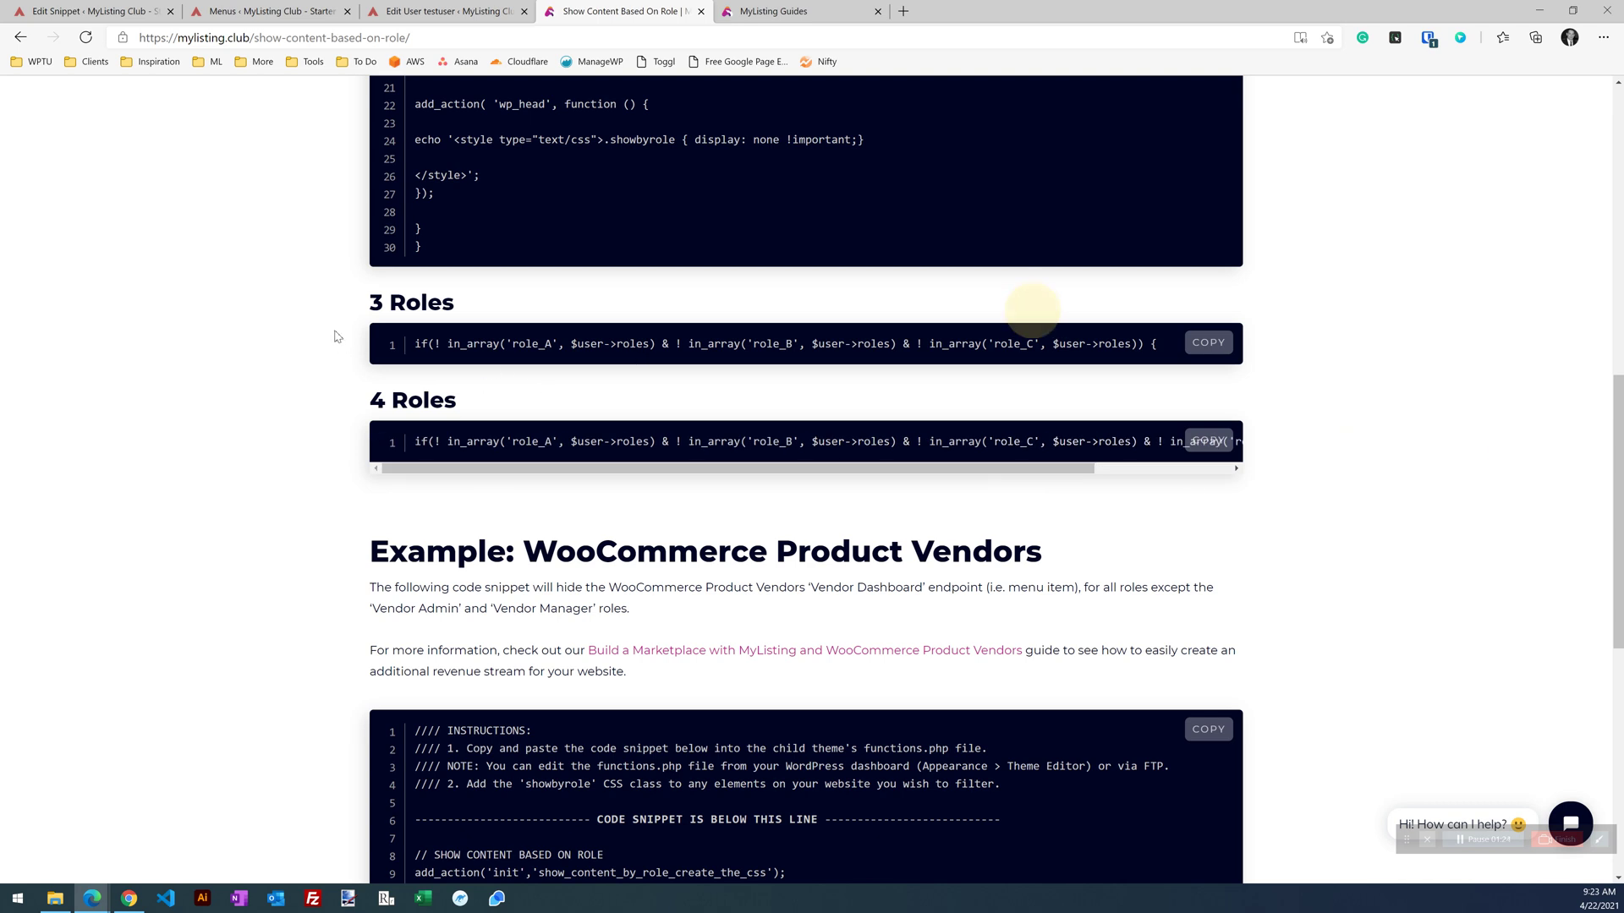
pyautogui.scroll(-4, 336, 336)
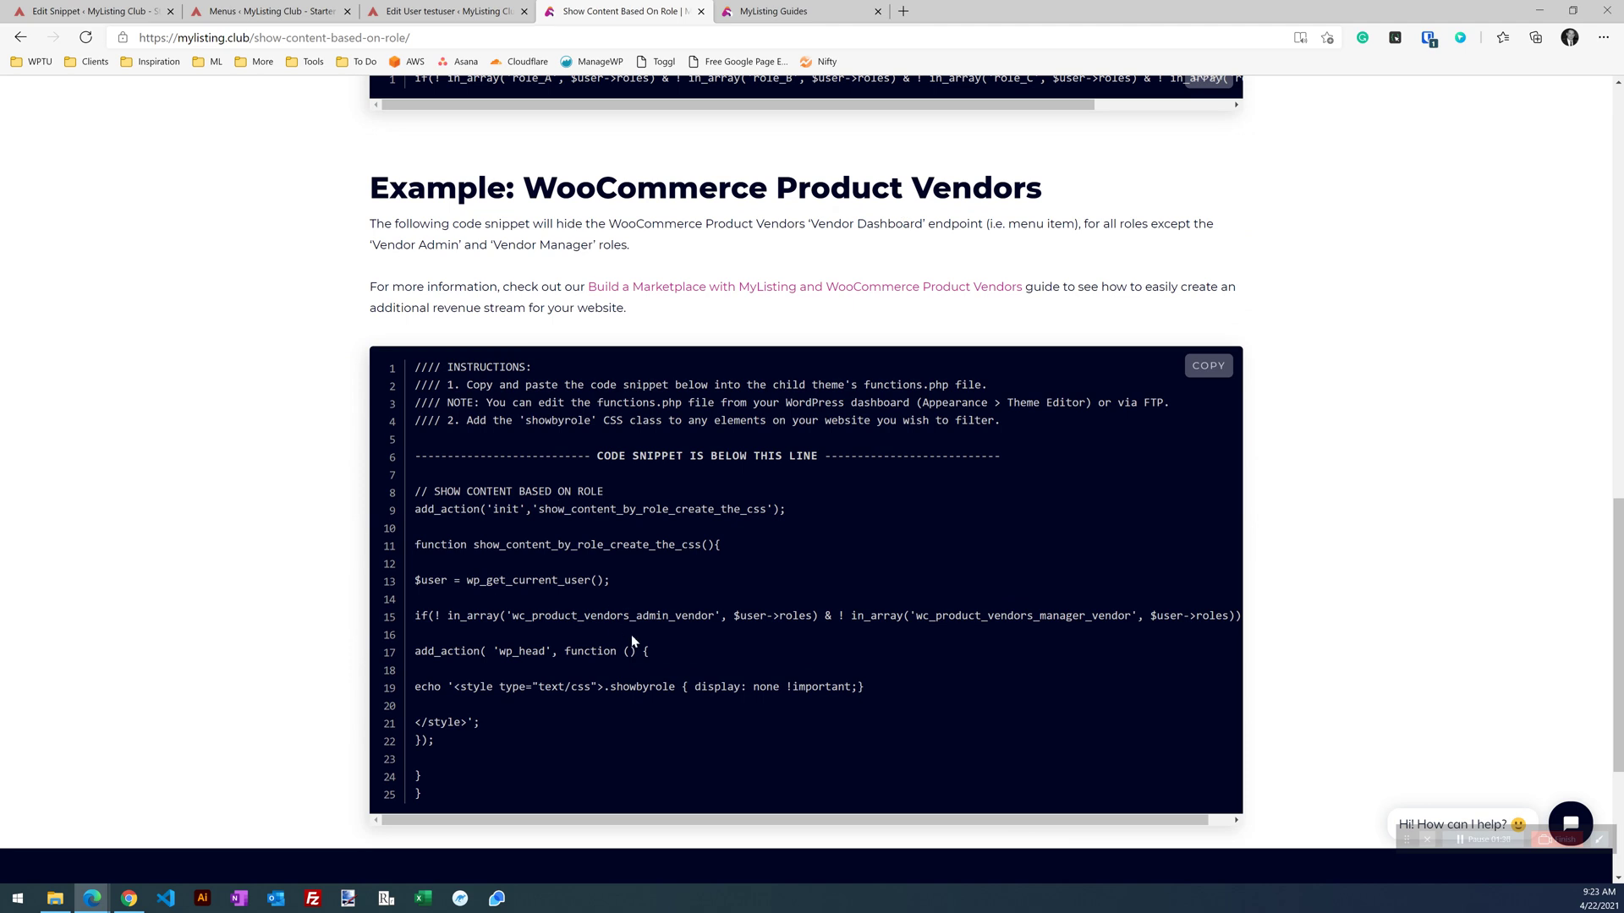
# Step: Copy the WooCommerce Product Vendors example code
pyautogui.click(1214, 373)
pyautogui.scroll(-1, 282, 393)
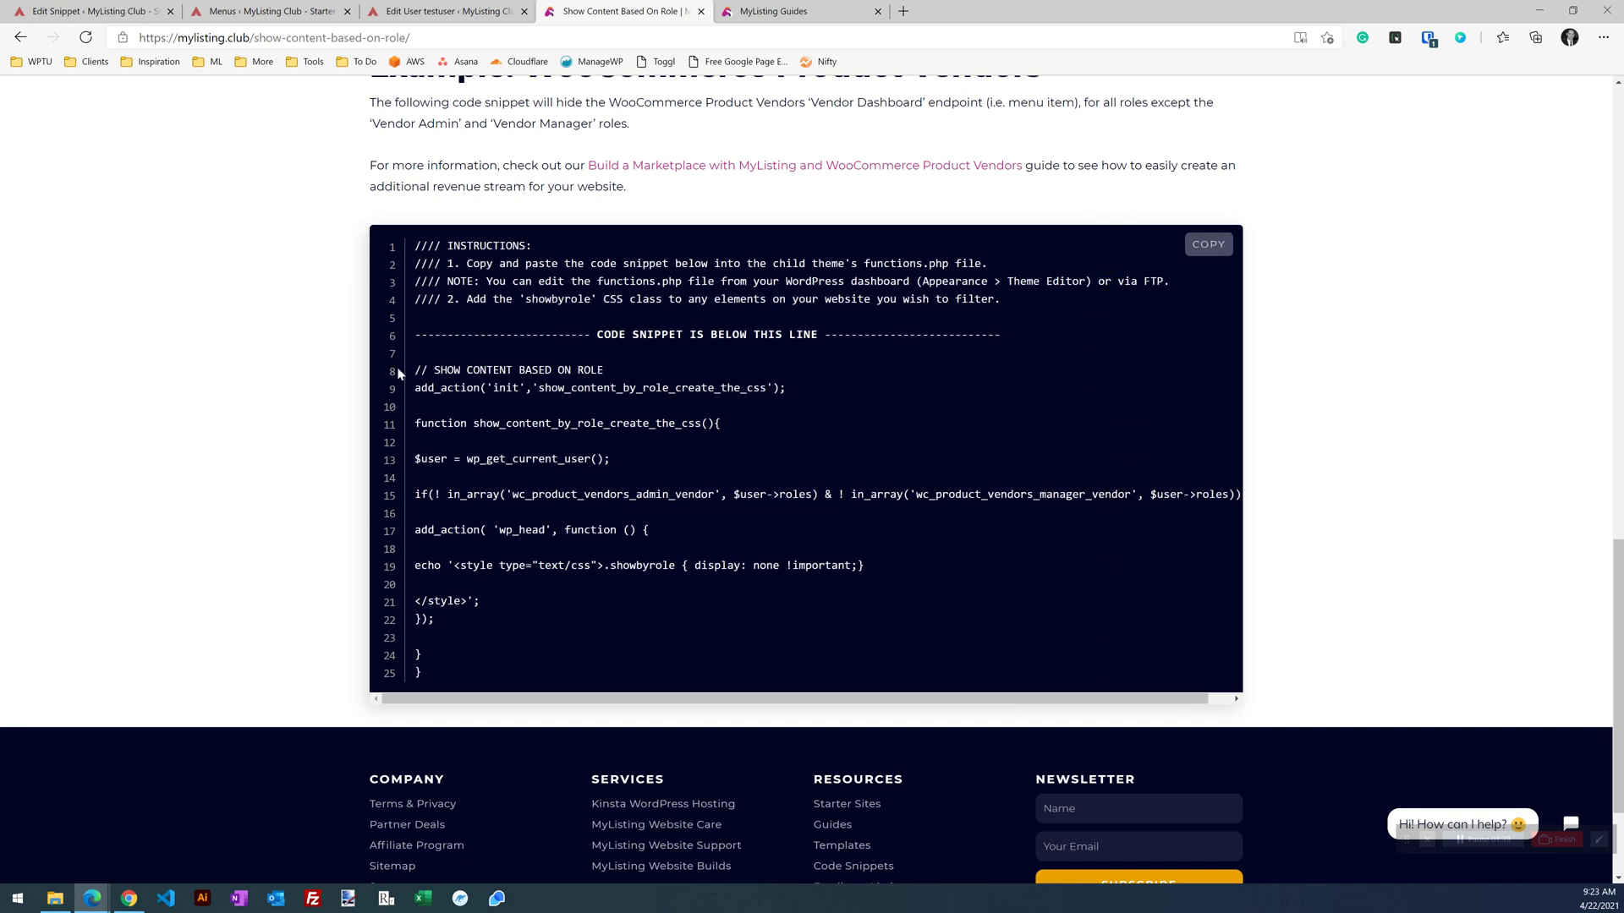
pyautogui.scroll(3, 371, 450)
pyautogui.scroll(5, 371, 450)
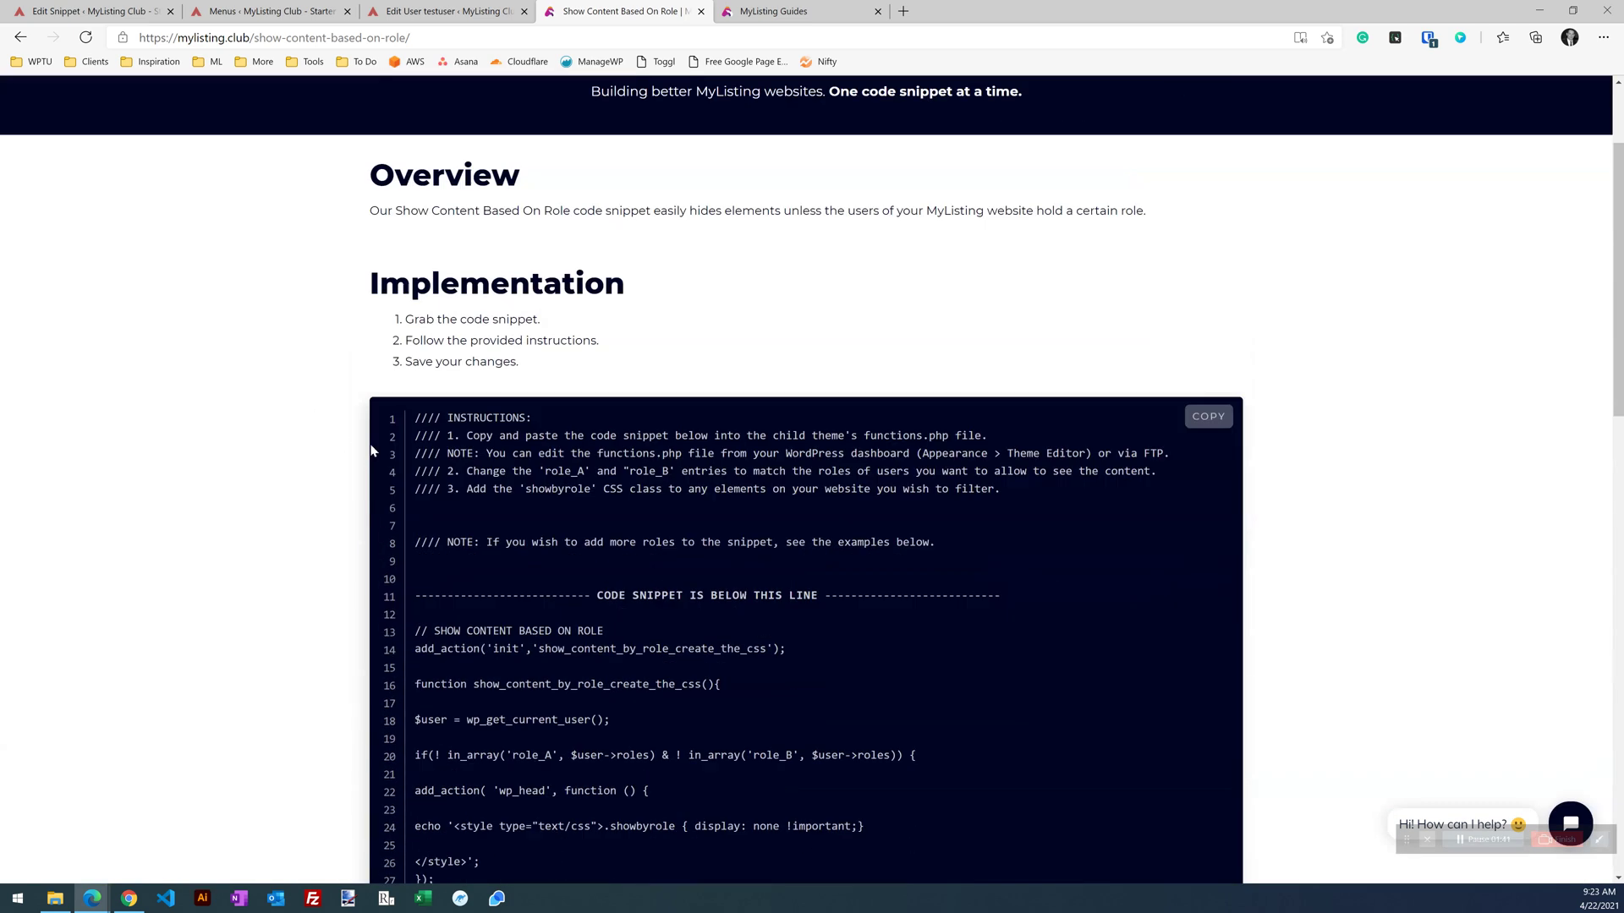
pyautogui.scroll(-8, 372, 450)
pyautogui.scroll(-1, 372, 448)
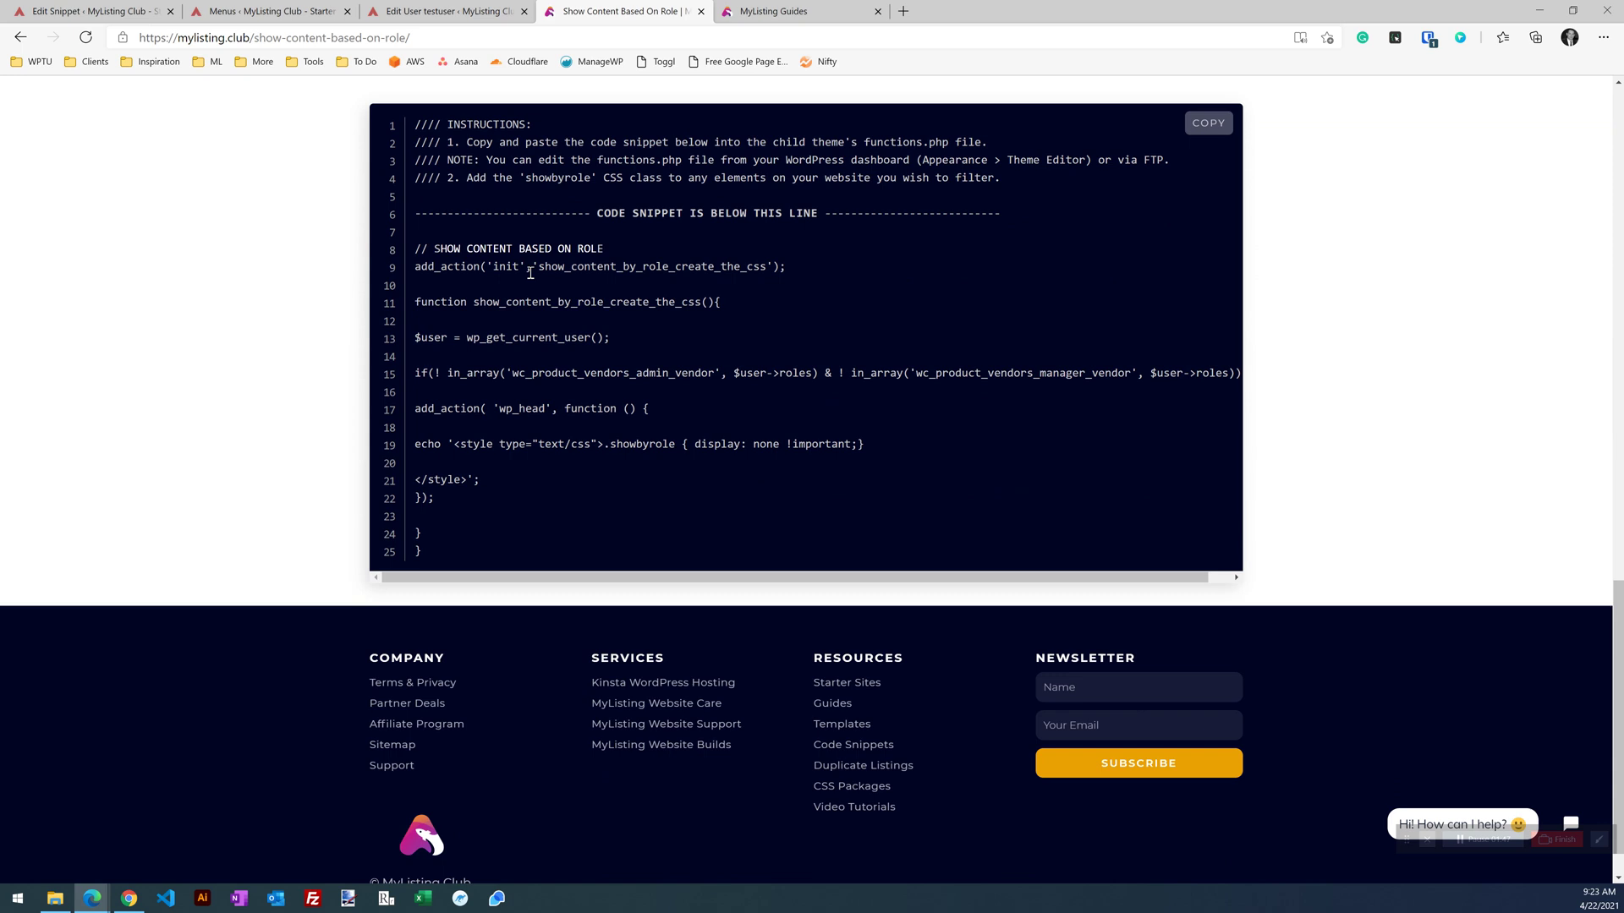
# Step: Highlight the hooked function, showbyrole class and manager_vendor role check in the code
pyautogui.moveTo(533, 267); pyautogui.dragTo(731, 271)
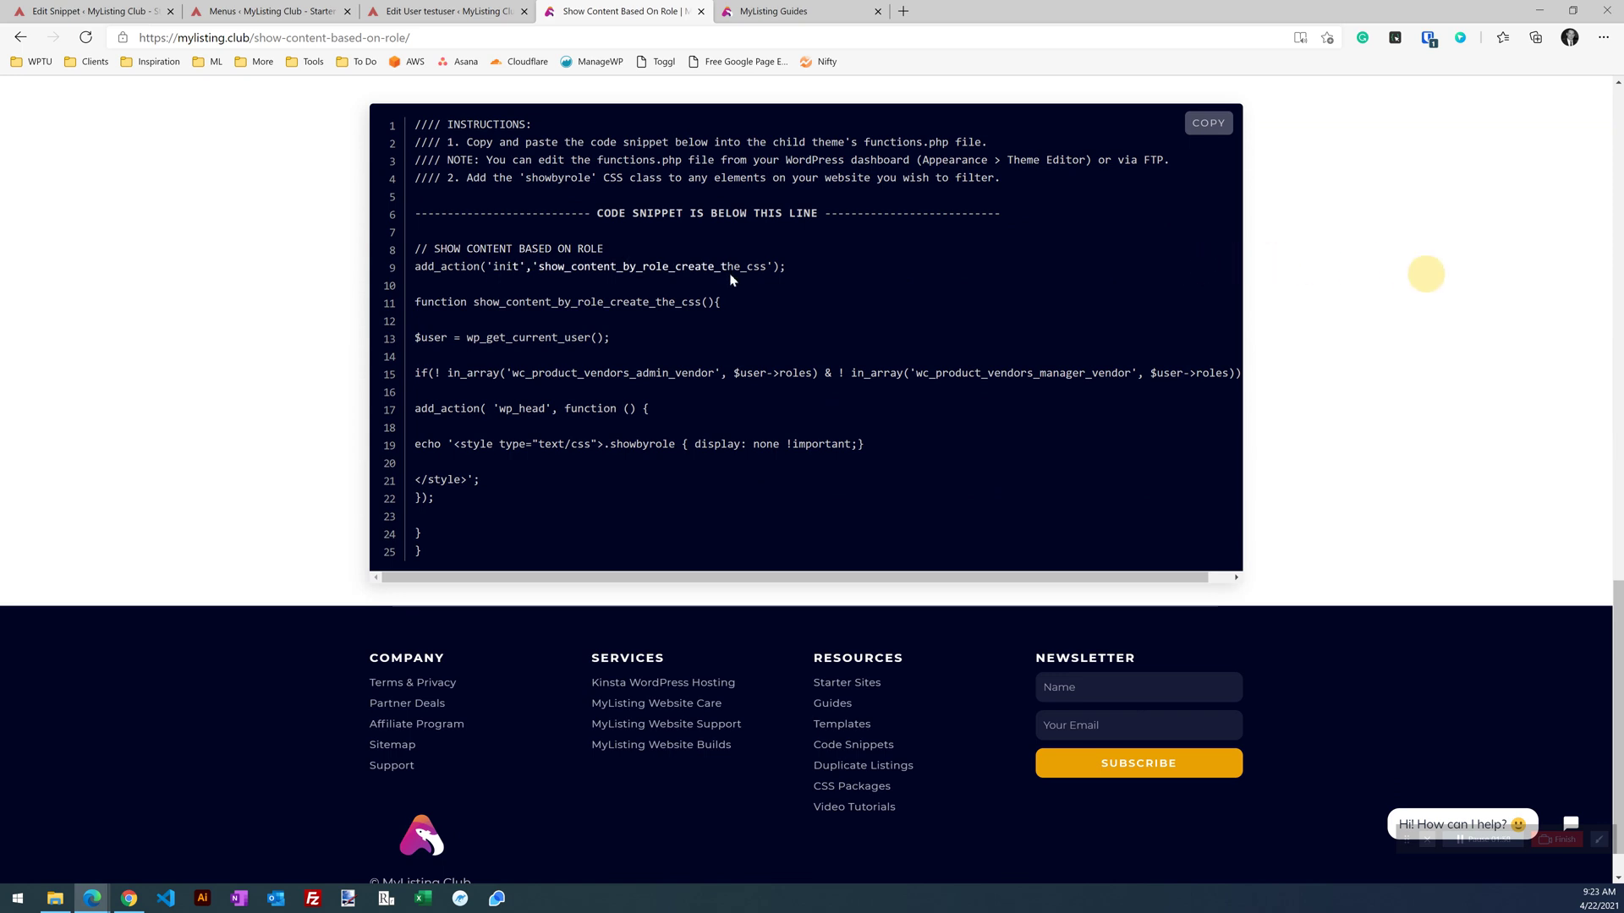
pyautogui.click(665, 267)
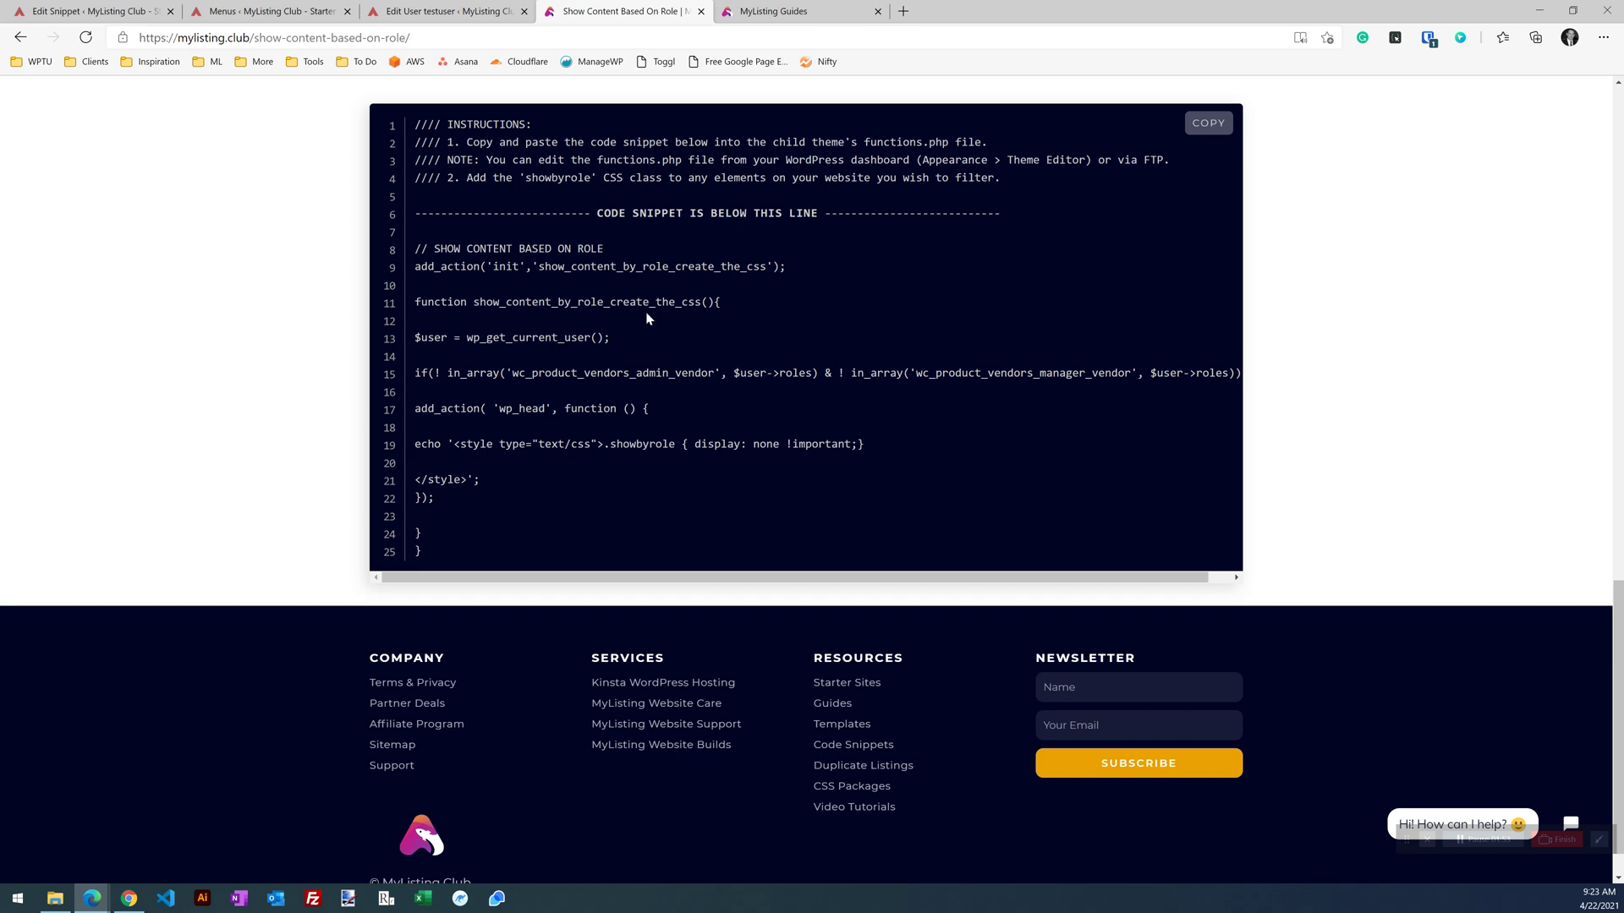
pyautogui.doubleClick(617, 446)
pyautogui.moveTo(407, 378); pyautogui.dragTo(1289, 387)
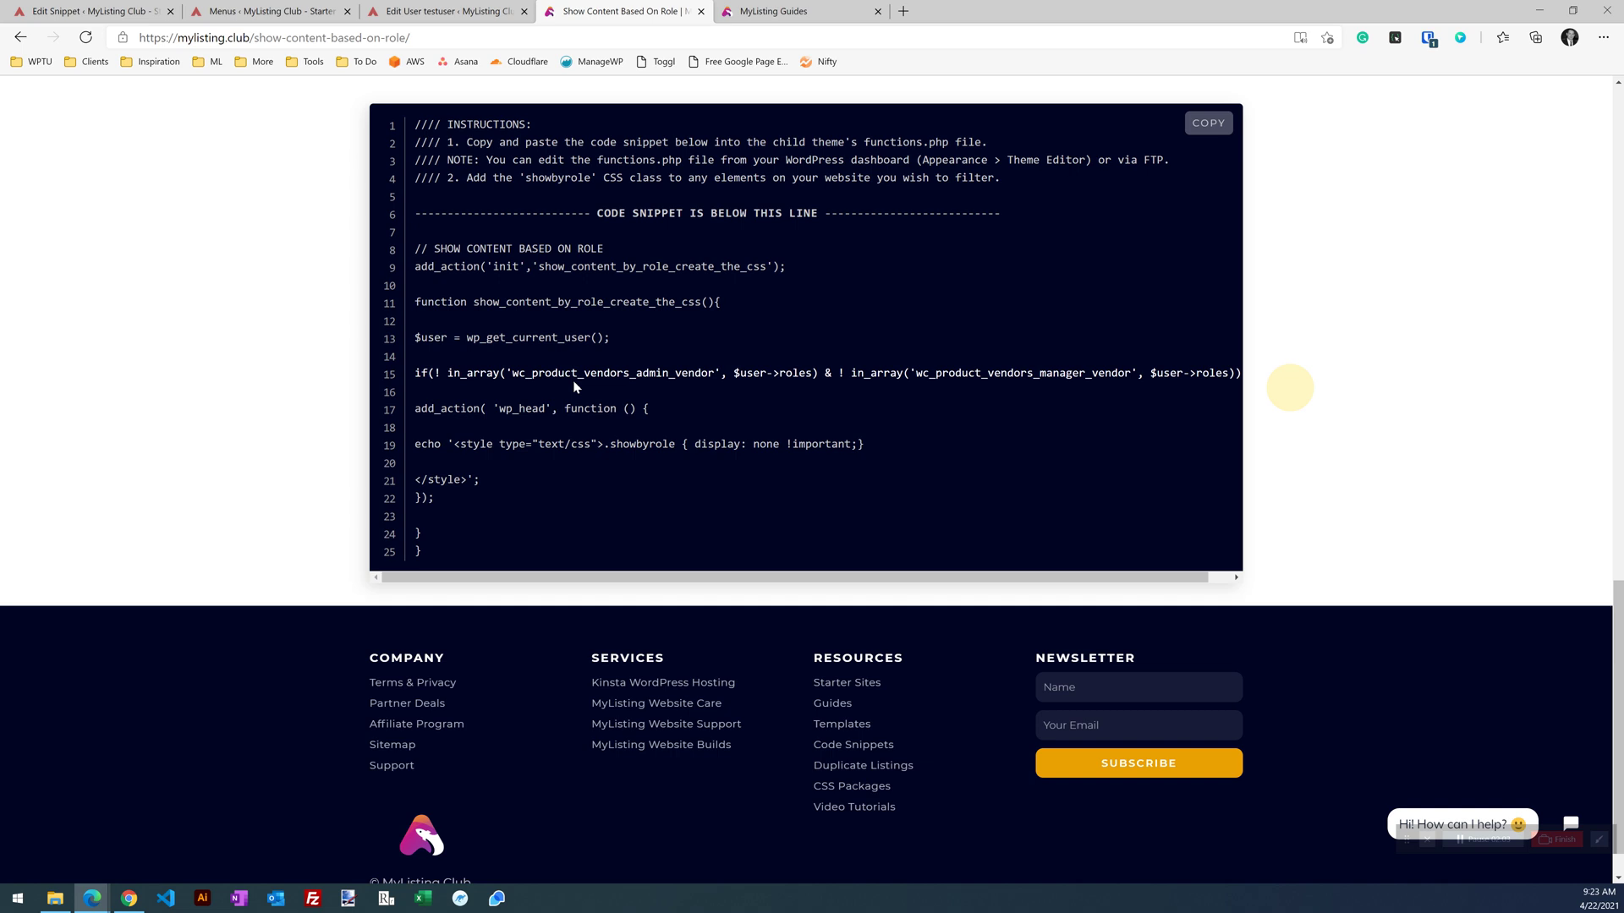
pyautogui.click(533, 380)
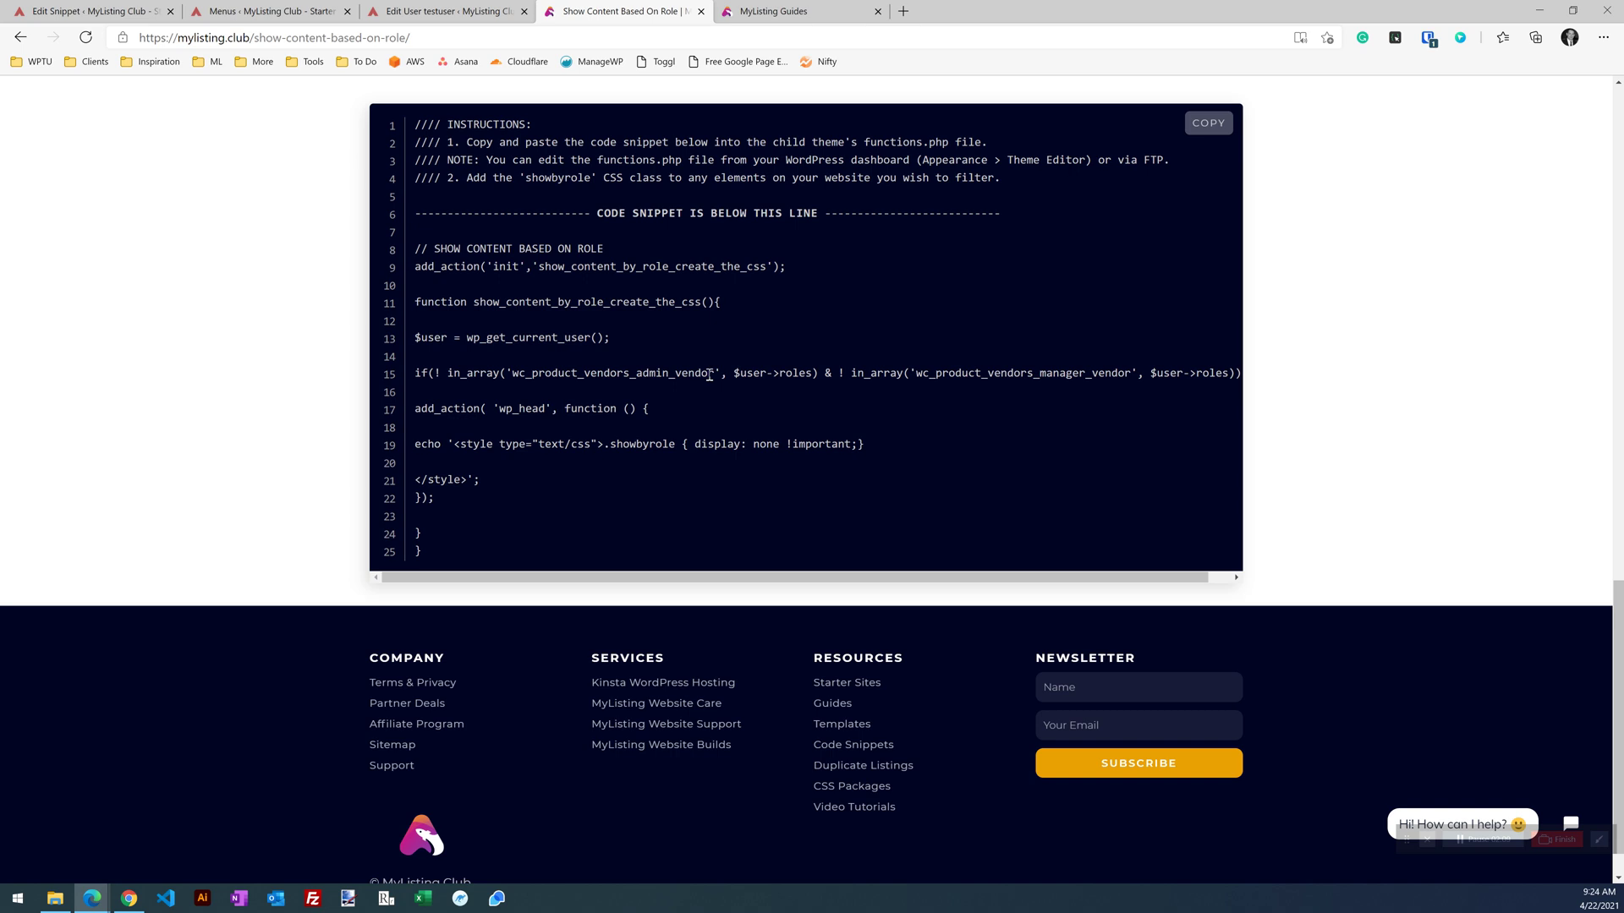
pyautogui.moveTo(1039, 377); pyautogui.dragTo(1132, 377)
pyautogui.click(644, 444)
# Step: Search MyListing Guides for 'vendo' and open the WooCommerce Product Vendors marketplace guide
pyautogui.press('F5')
pyautogui.scroll(5, 648, 452)
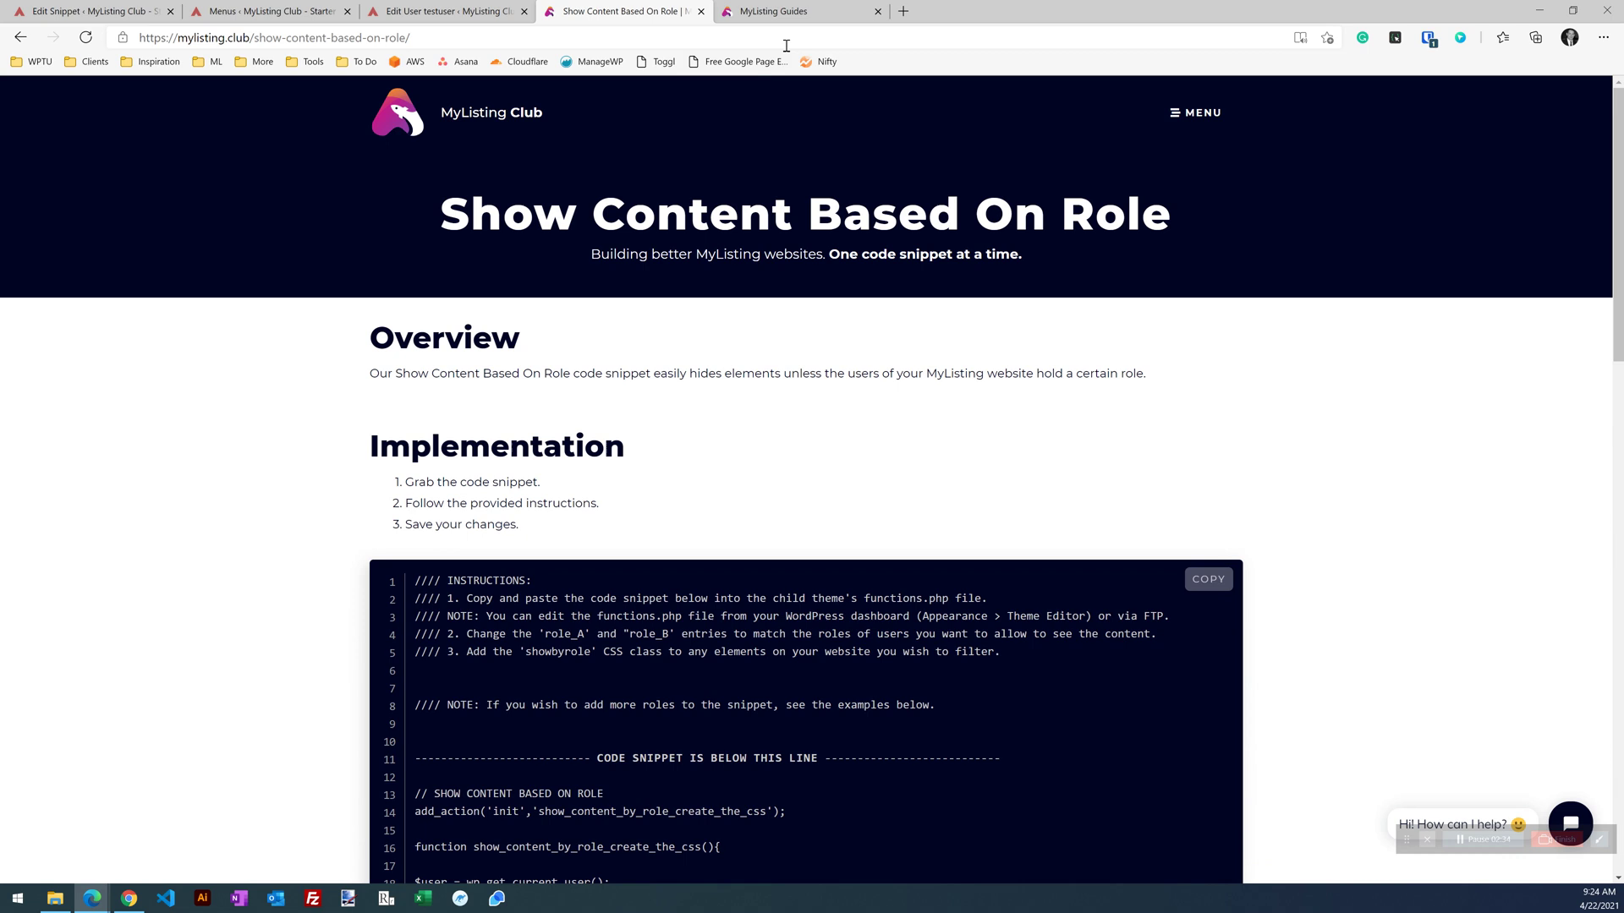
pyautogui.click(802, 17)
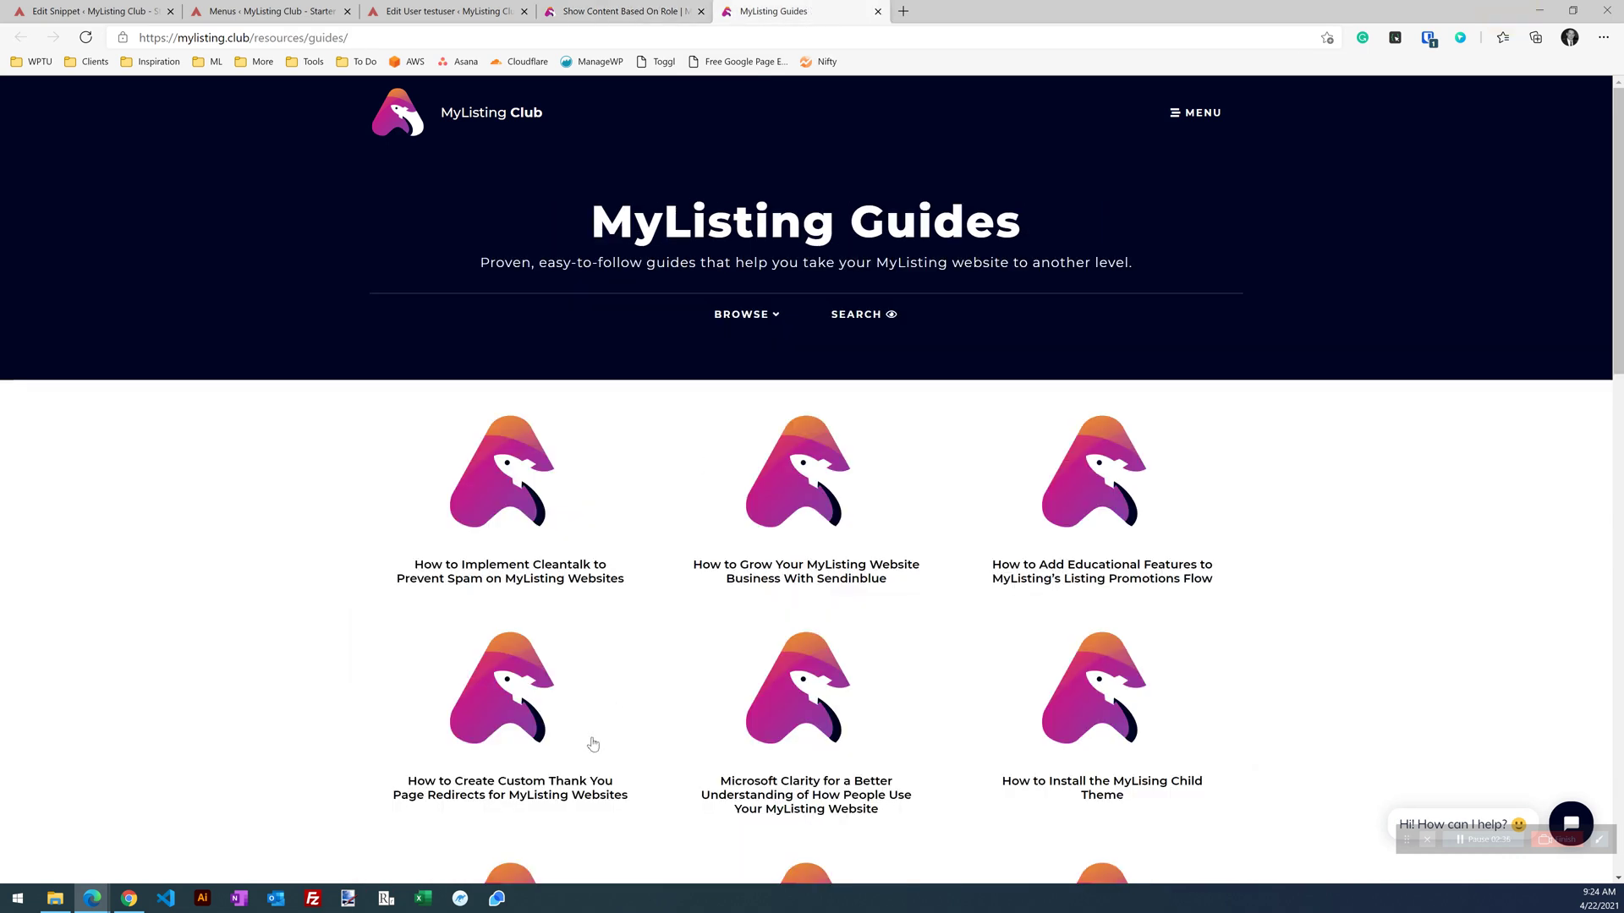
pyautogui.click(857, 317)
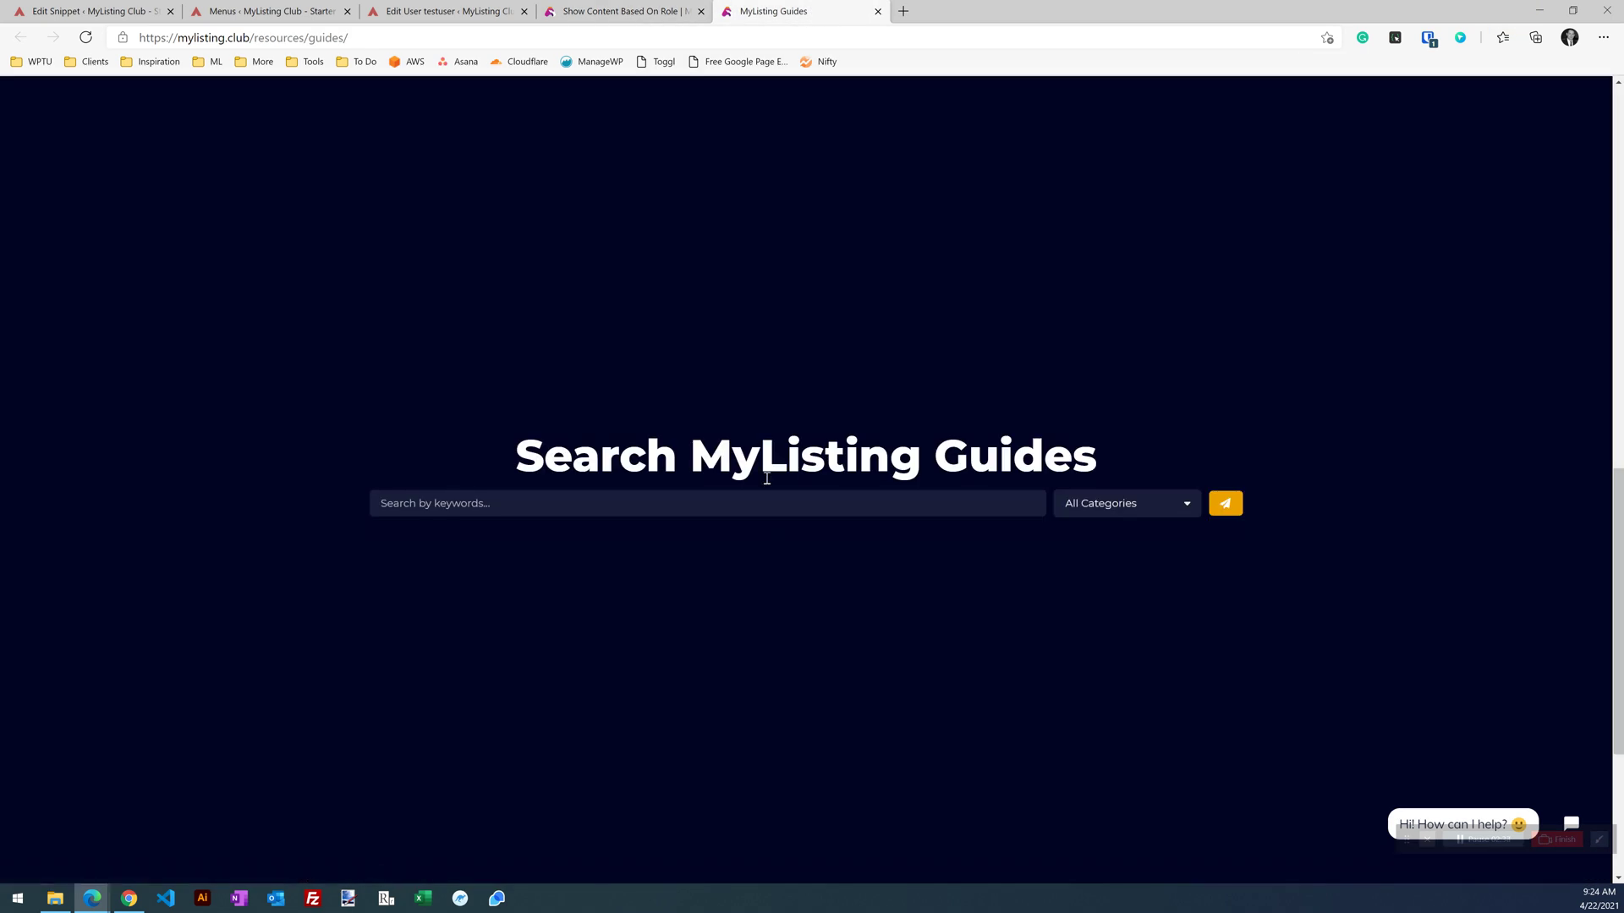
pyautogui.write('vendo')
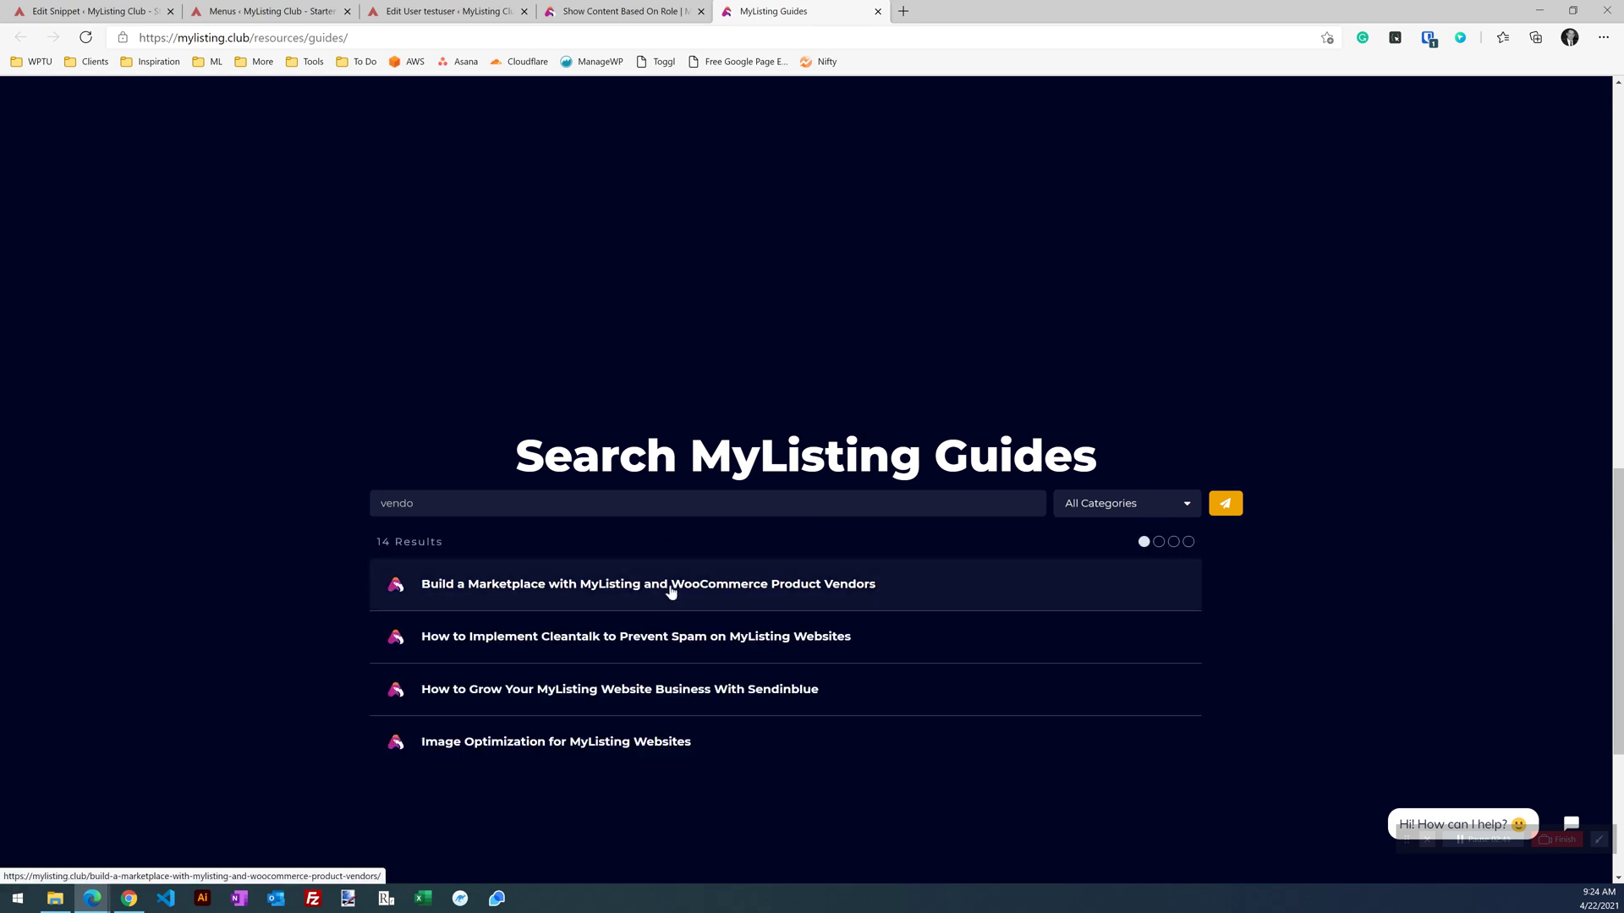
pyautogui.click(668, 591)
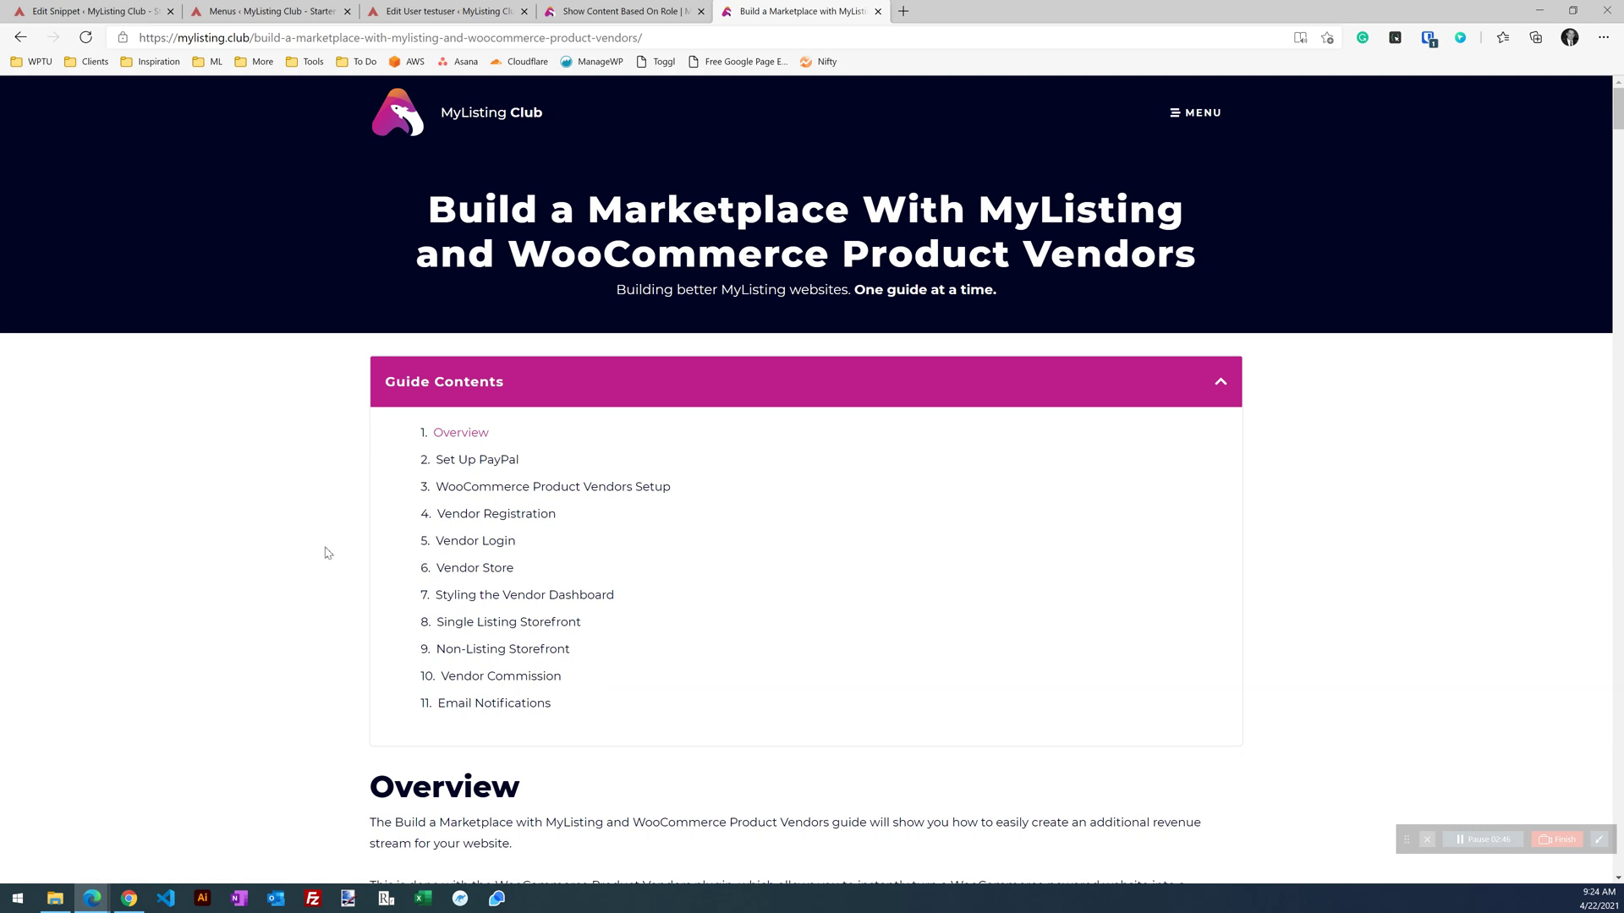
# Step: Scroll to the Hiding the Registration Form section and highlight its steps
pyautogui.scroll(-4, 292, 520)
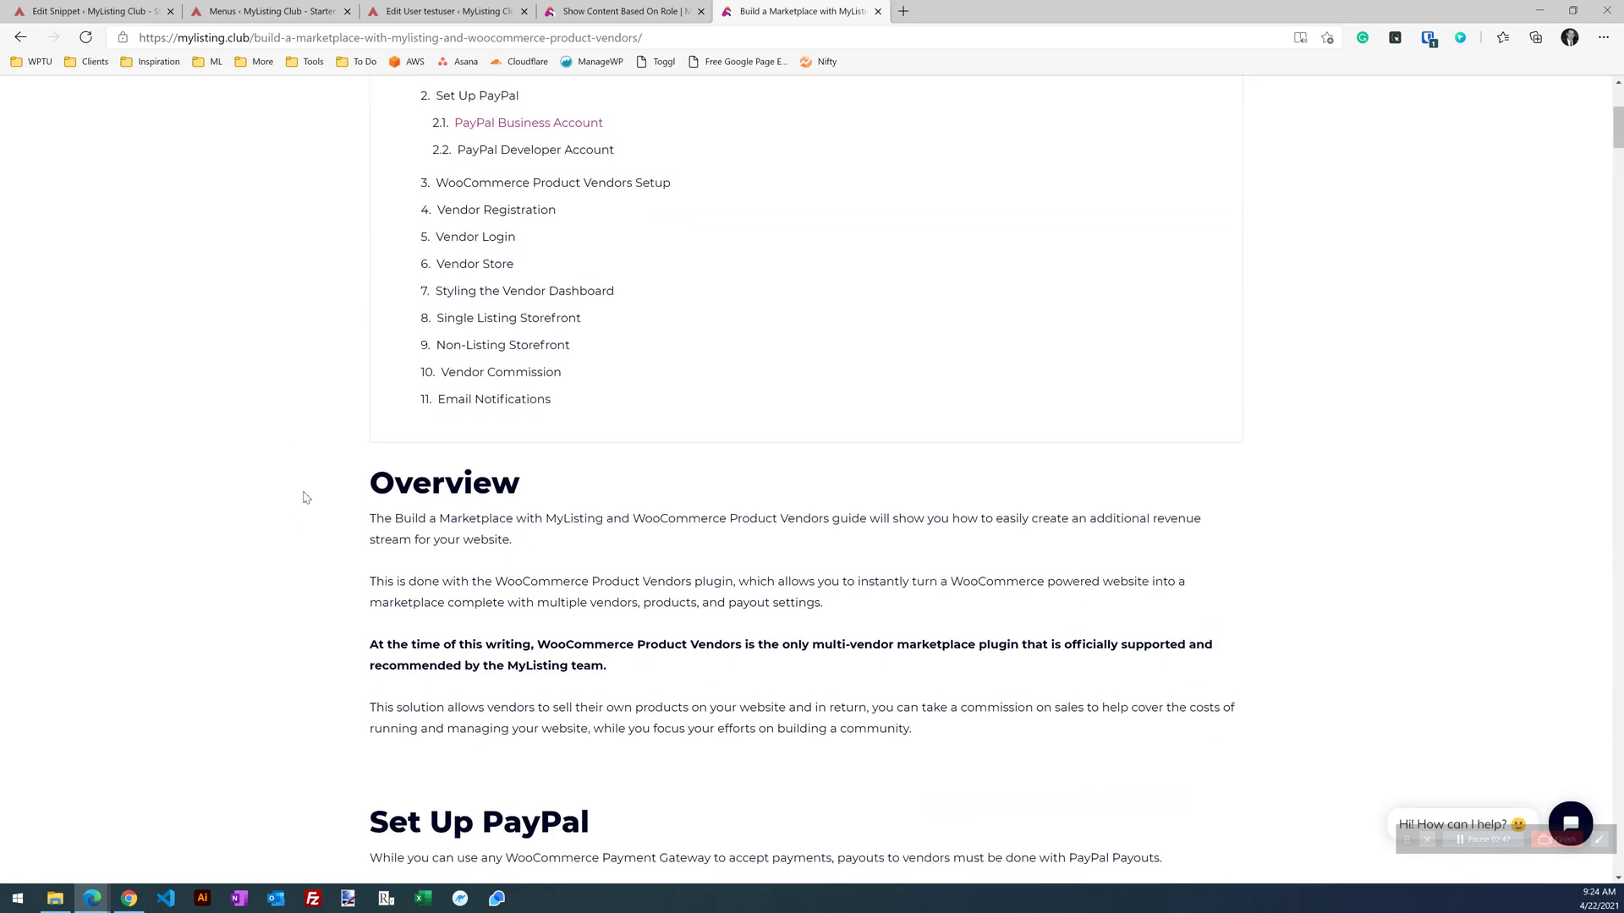
pyautogui.scroll(1, 313, 488)
pyautogui.scroll(-10, 313, 488)
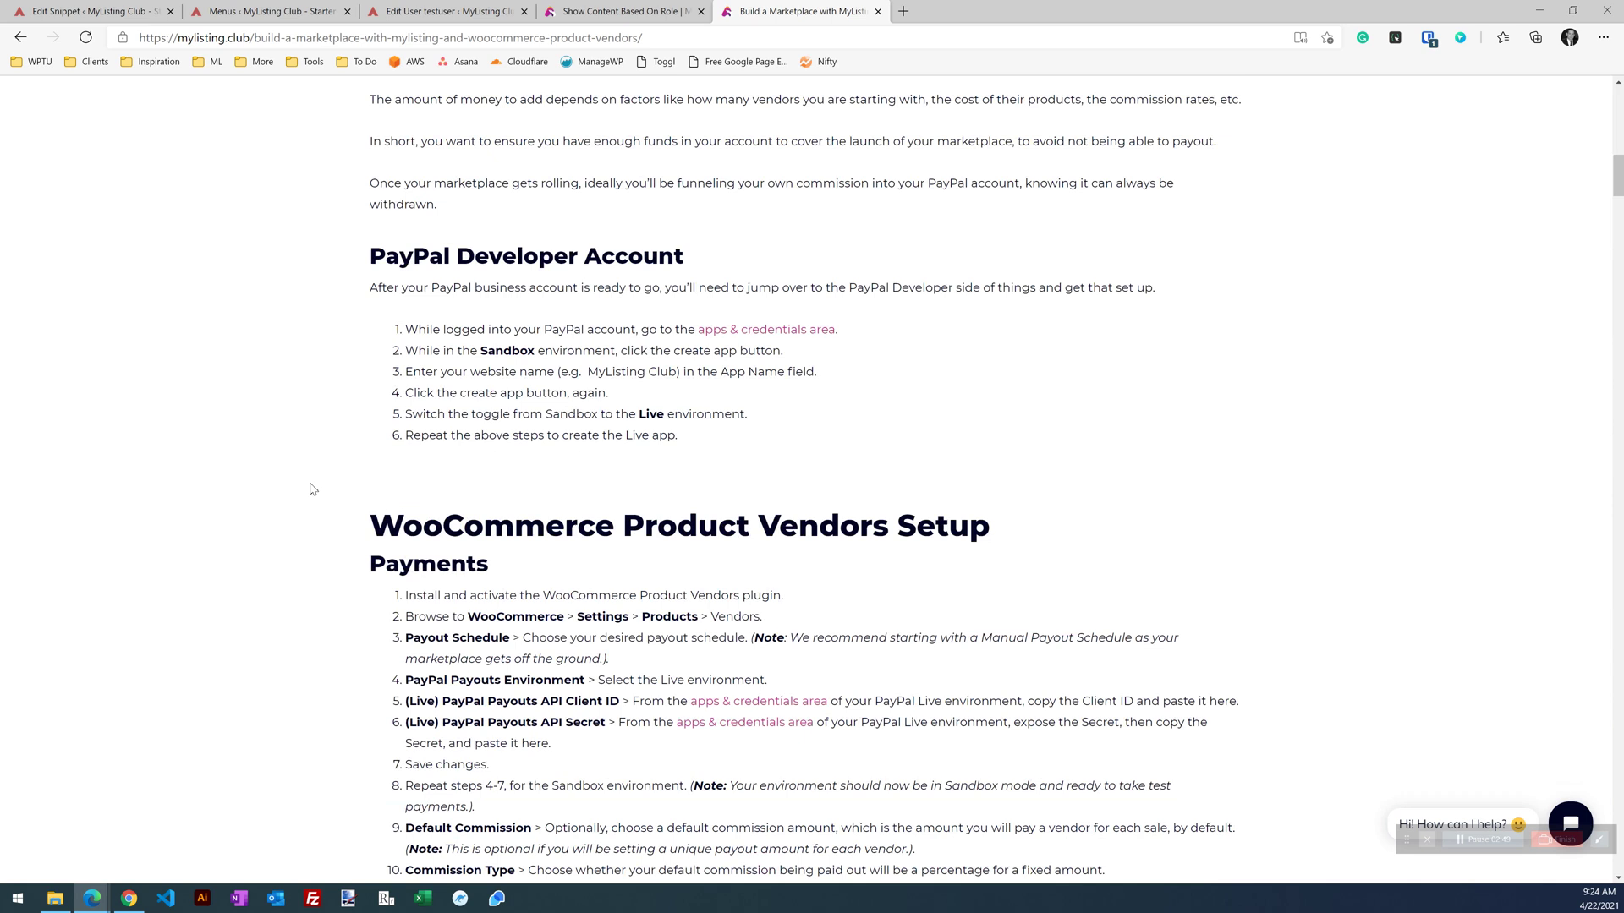
pyautogui.scroll(12, 313, 488)
pyautogui.scroll(-12, 312, 489)
pyautogui.scroll(3, 313, 489)
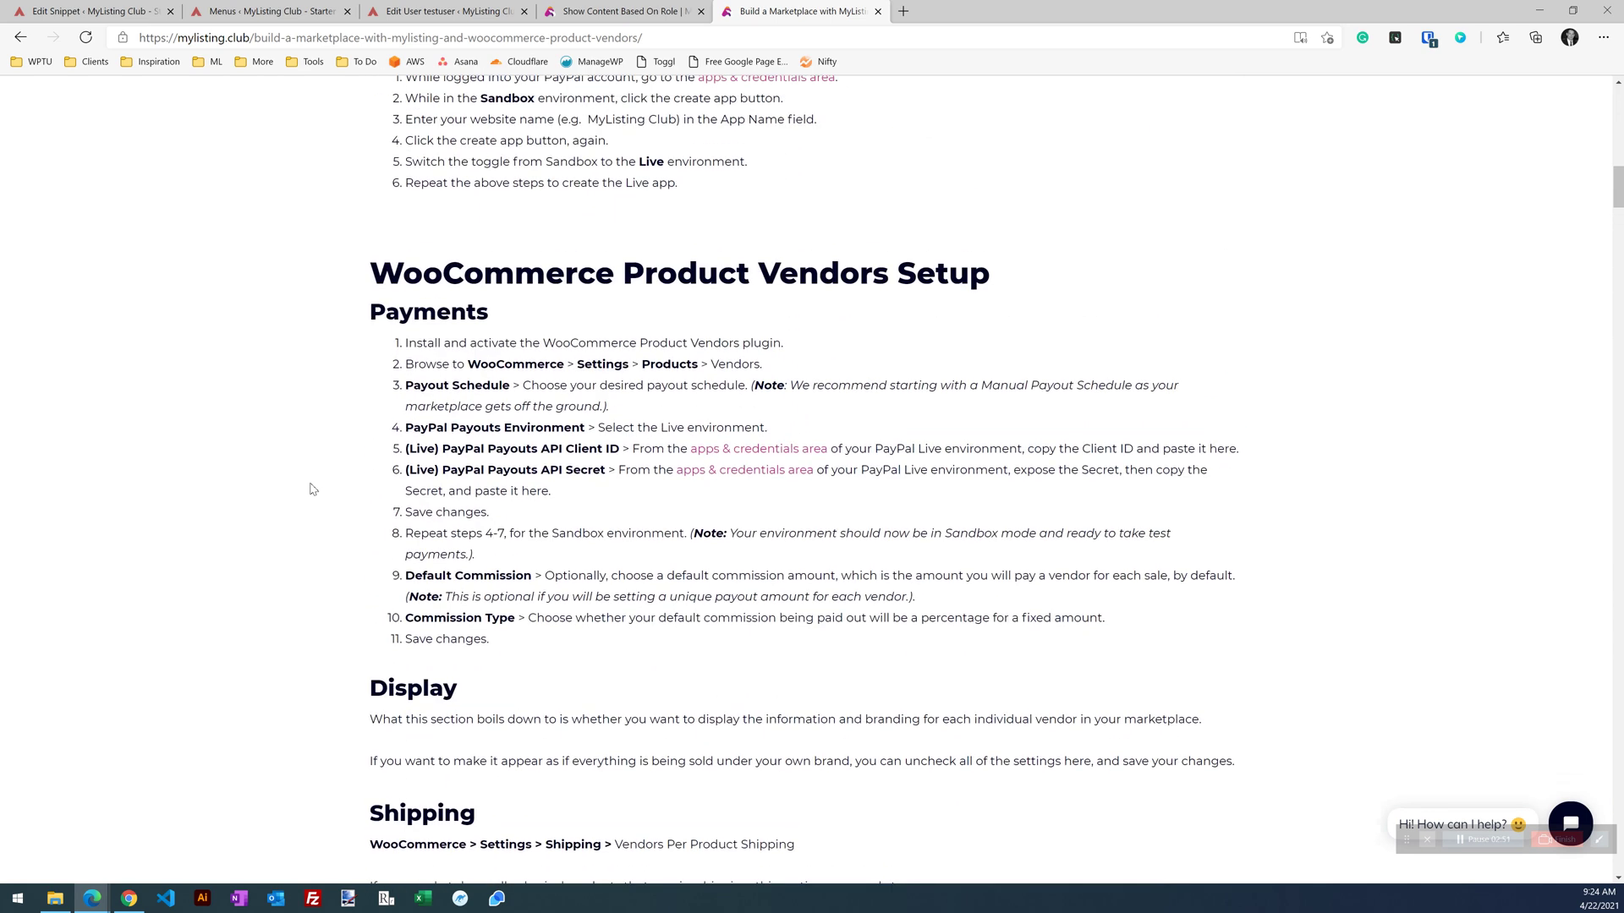
pyautogui.scroll(-6, 313, 489)
pyautogui.scroll(-6, 313, 489)
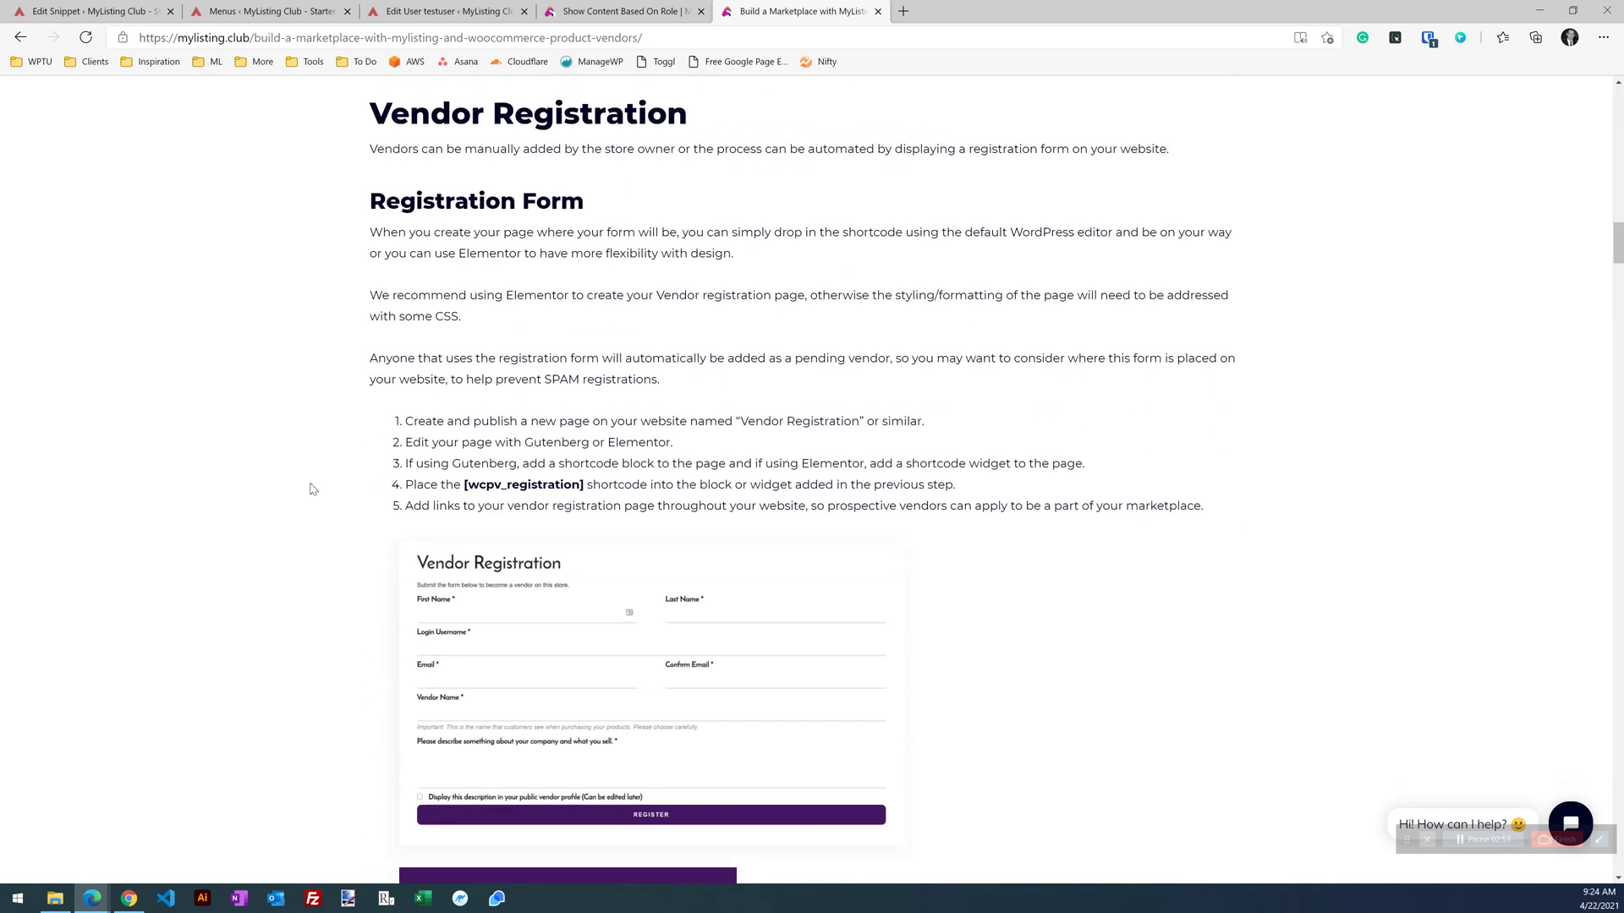
pyautogui.scroll(-6, 313, 488)
pyautogui.scroll(1, 313, 489)
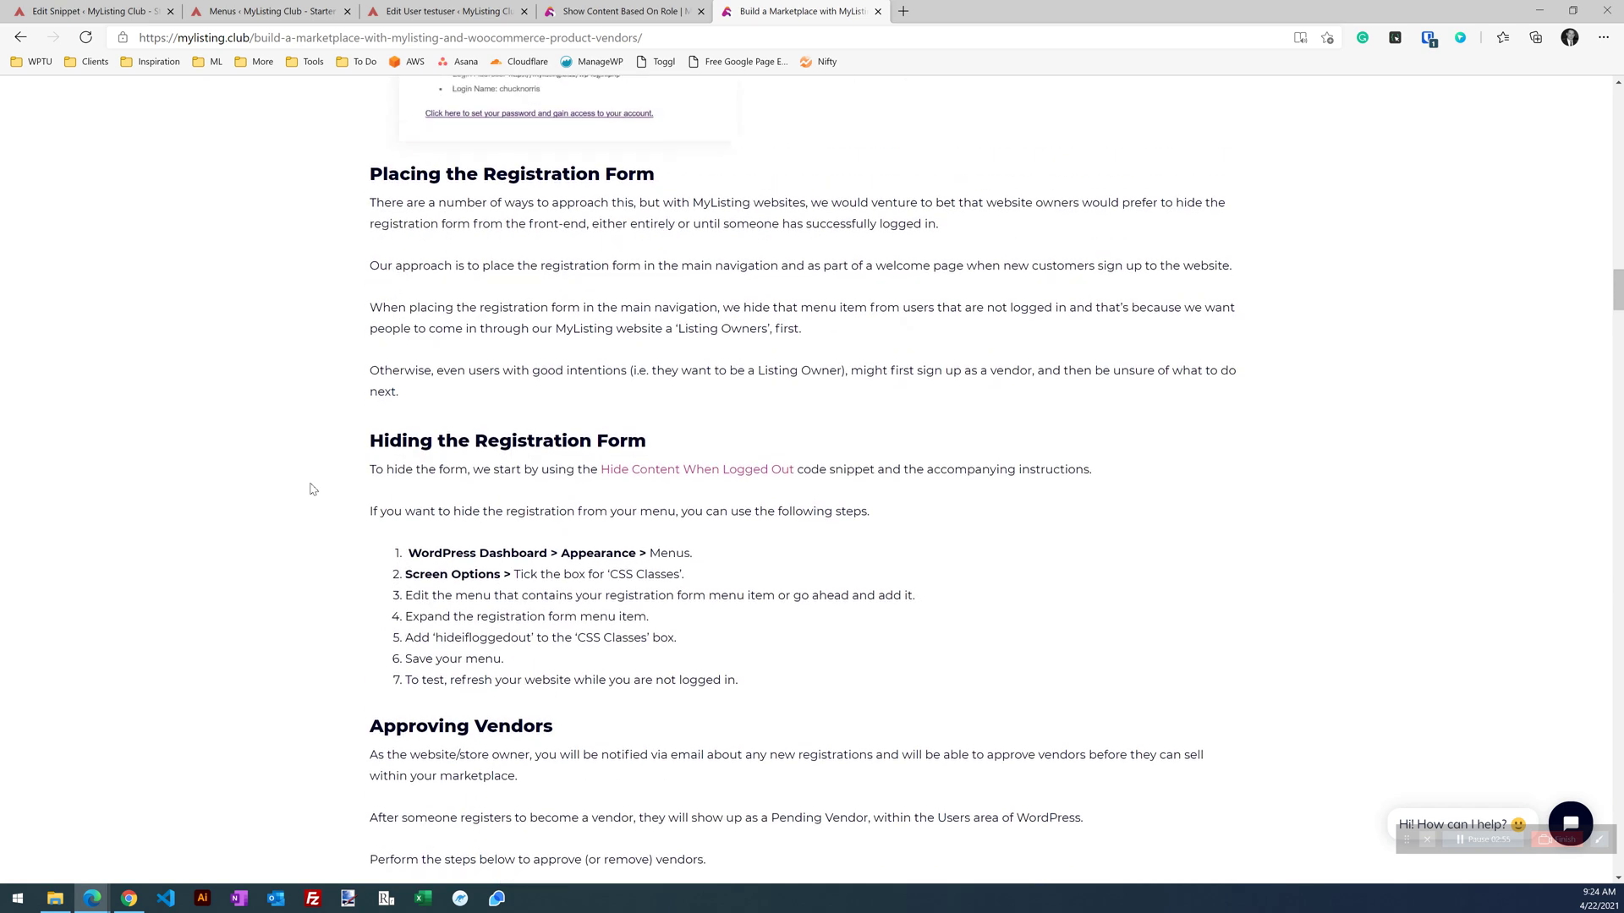
pyautogui.moveTo(761, 685); pyautogui.dragTo(1051, 443)
pyautogui.click(191, 369)
pyautogui.scroll(-2, 248, 418)
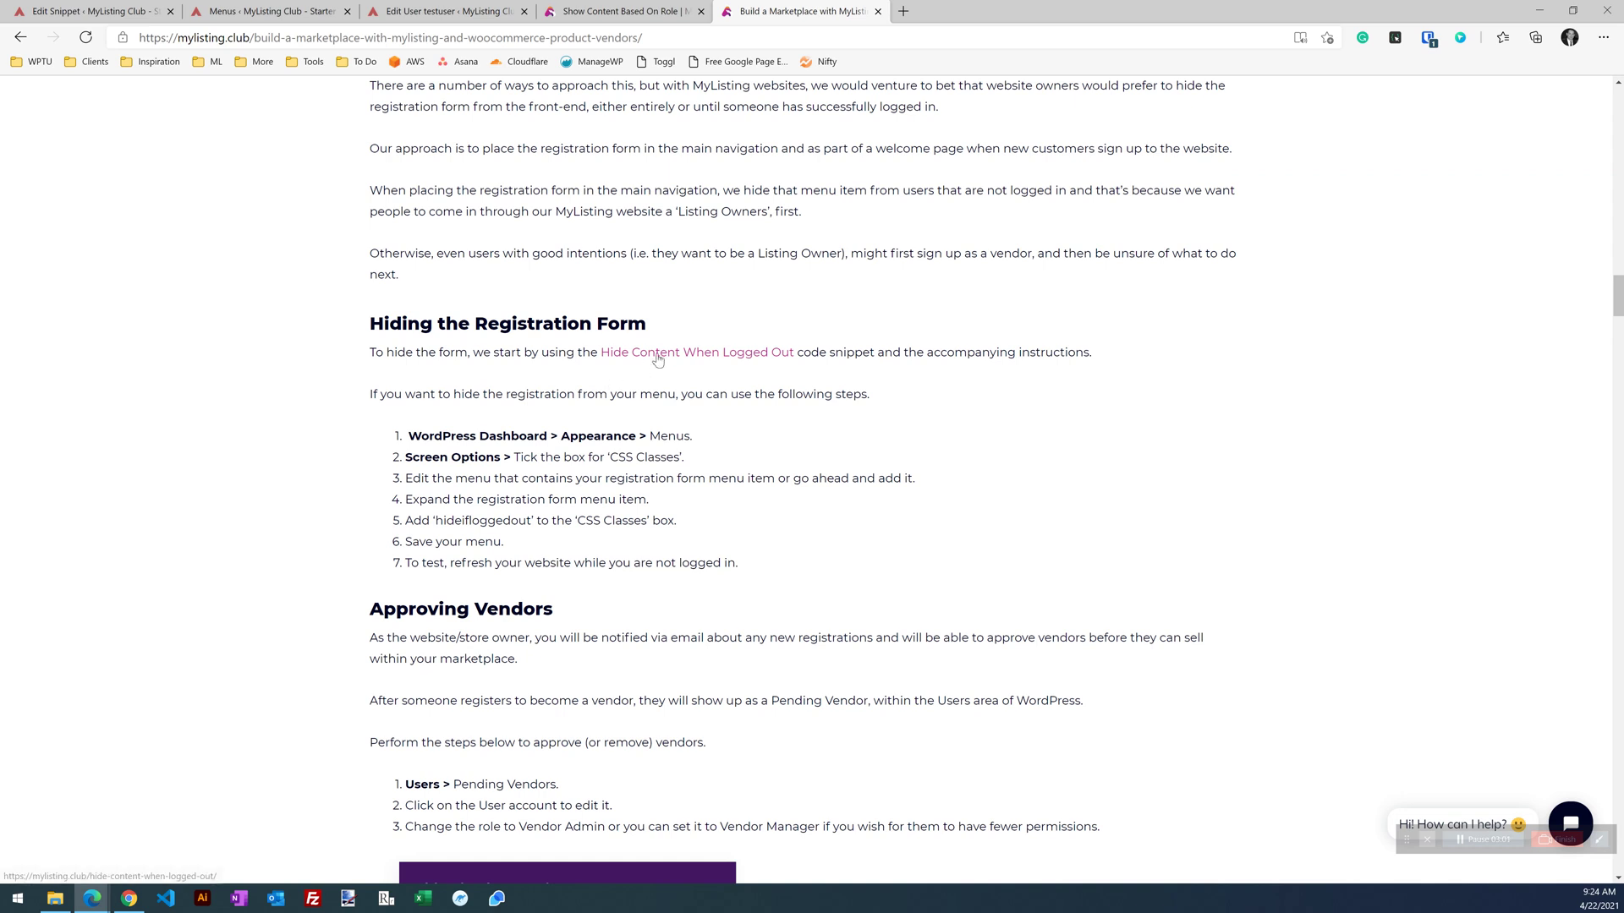
pyautogui.rightClick(664, 358)
pyautogui.click(708, 368)
pyautogui.click(941, 9)
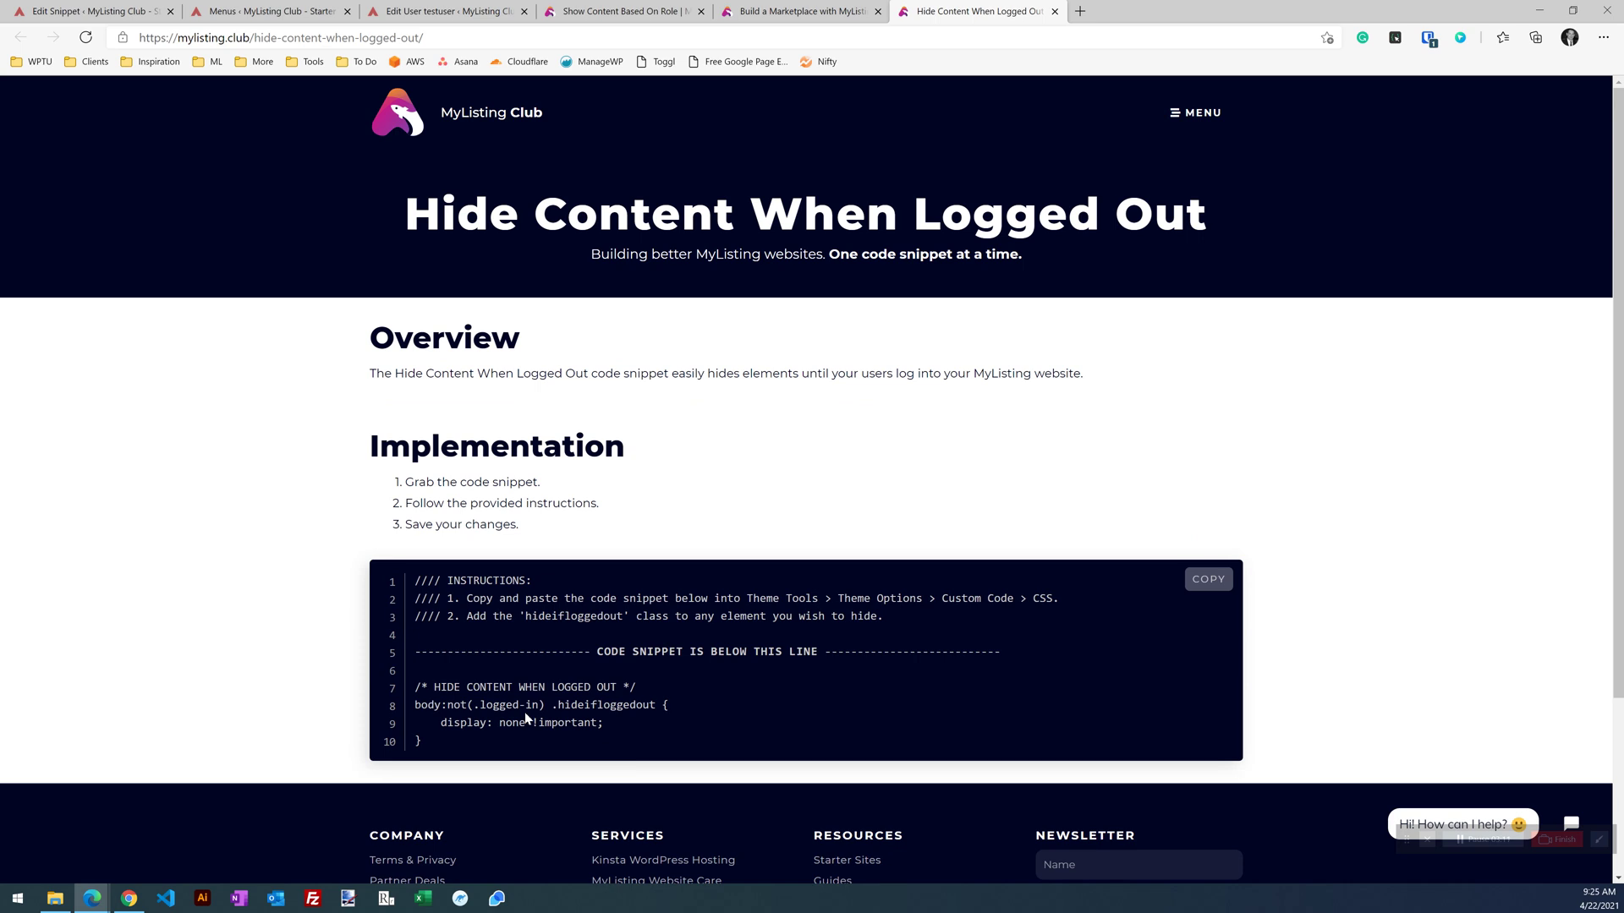
pyautogui.doubleClick(608, 705)
pyautogui.click(1328, 704)
# Step: Close the Hide Content When Logged Out page and scroll the guide to its plugin method section
pyautogui.click(1055, 11)
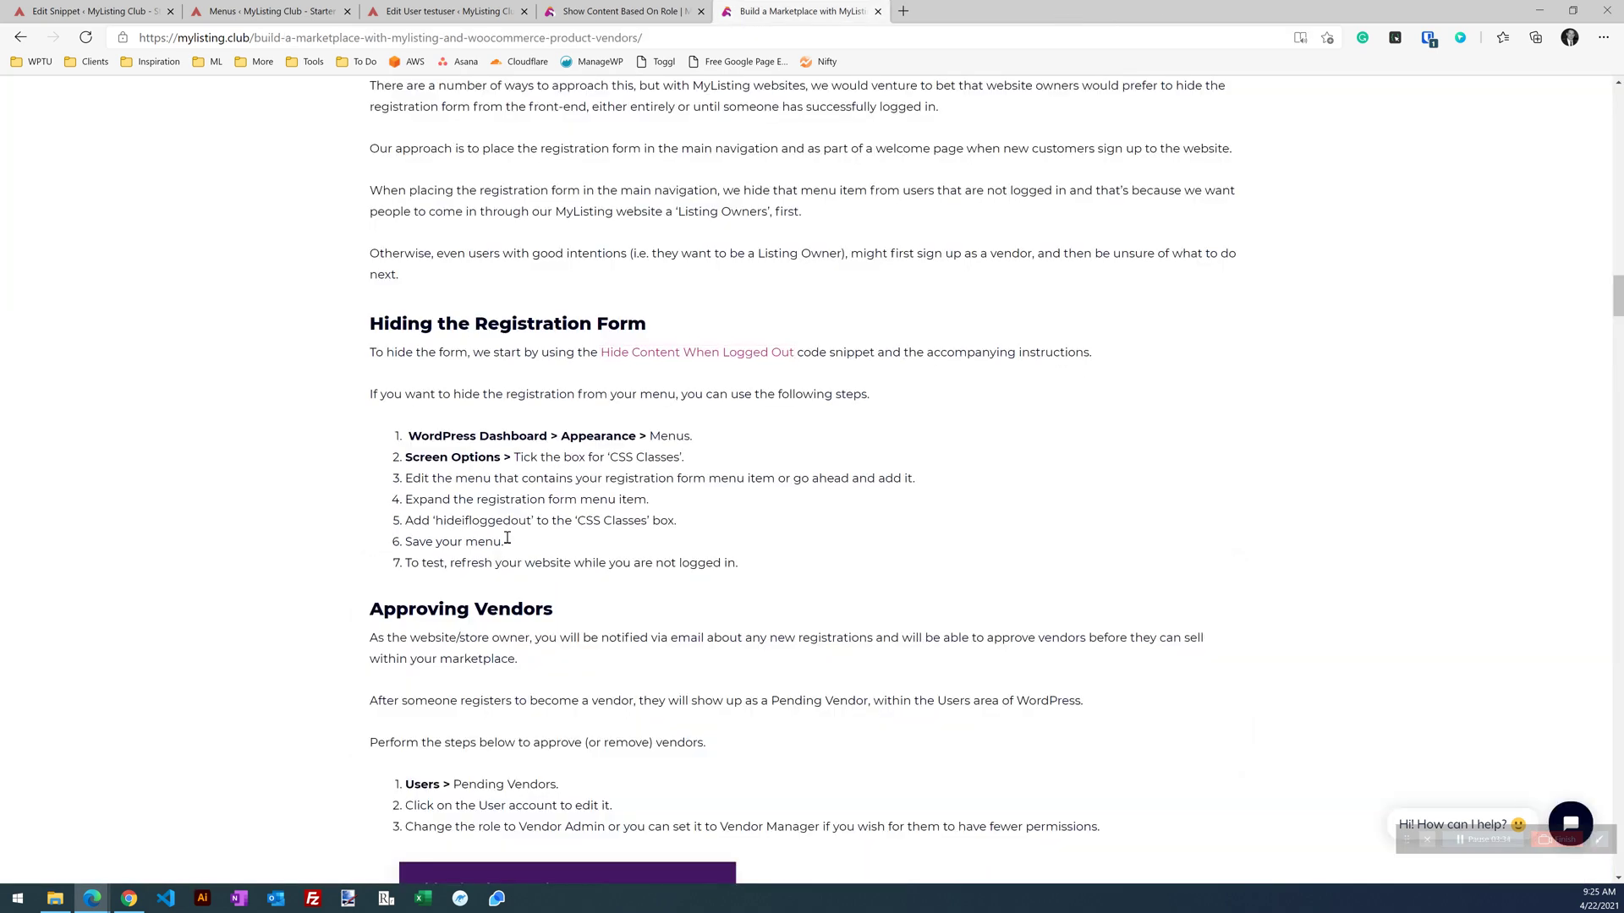
pyautogui.moveTo(739, 566); pyautogui.dragTo(369, 323)
pyautogui.scroll(-4, 243, 448)
pyautogui.scroll(-15, 246, 448)
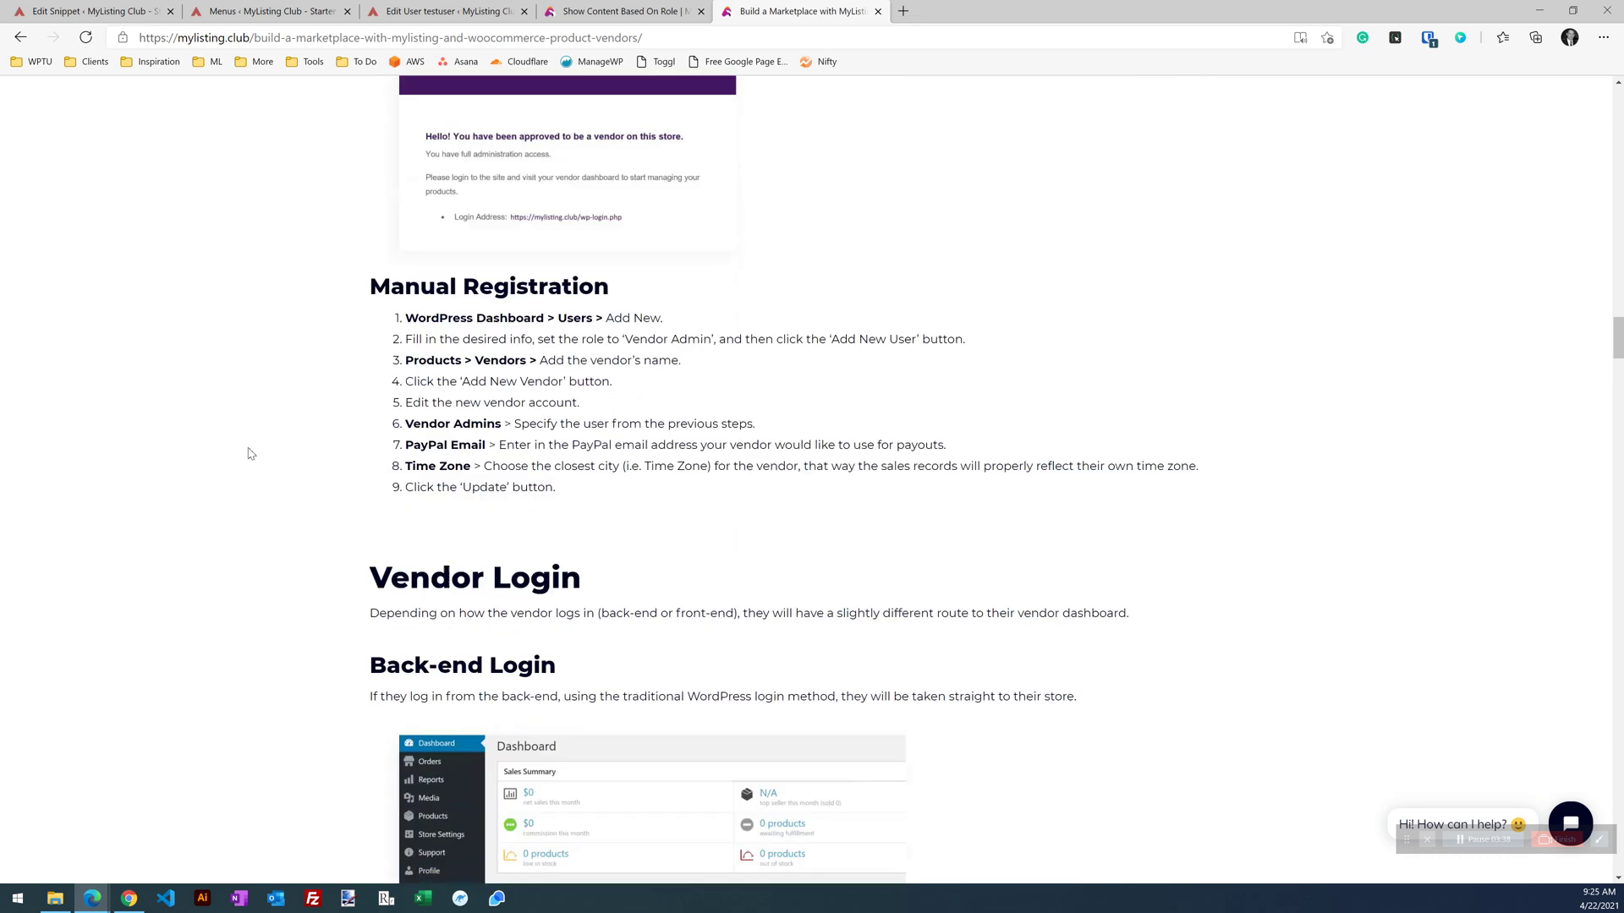
pyautogui.scroll(-7, 250, 454)
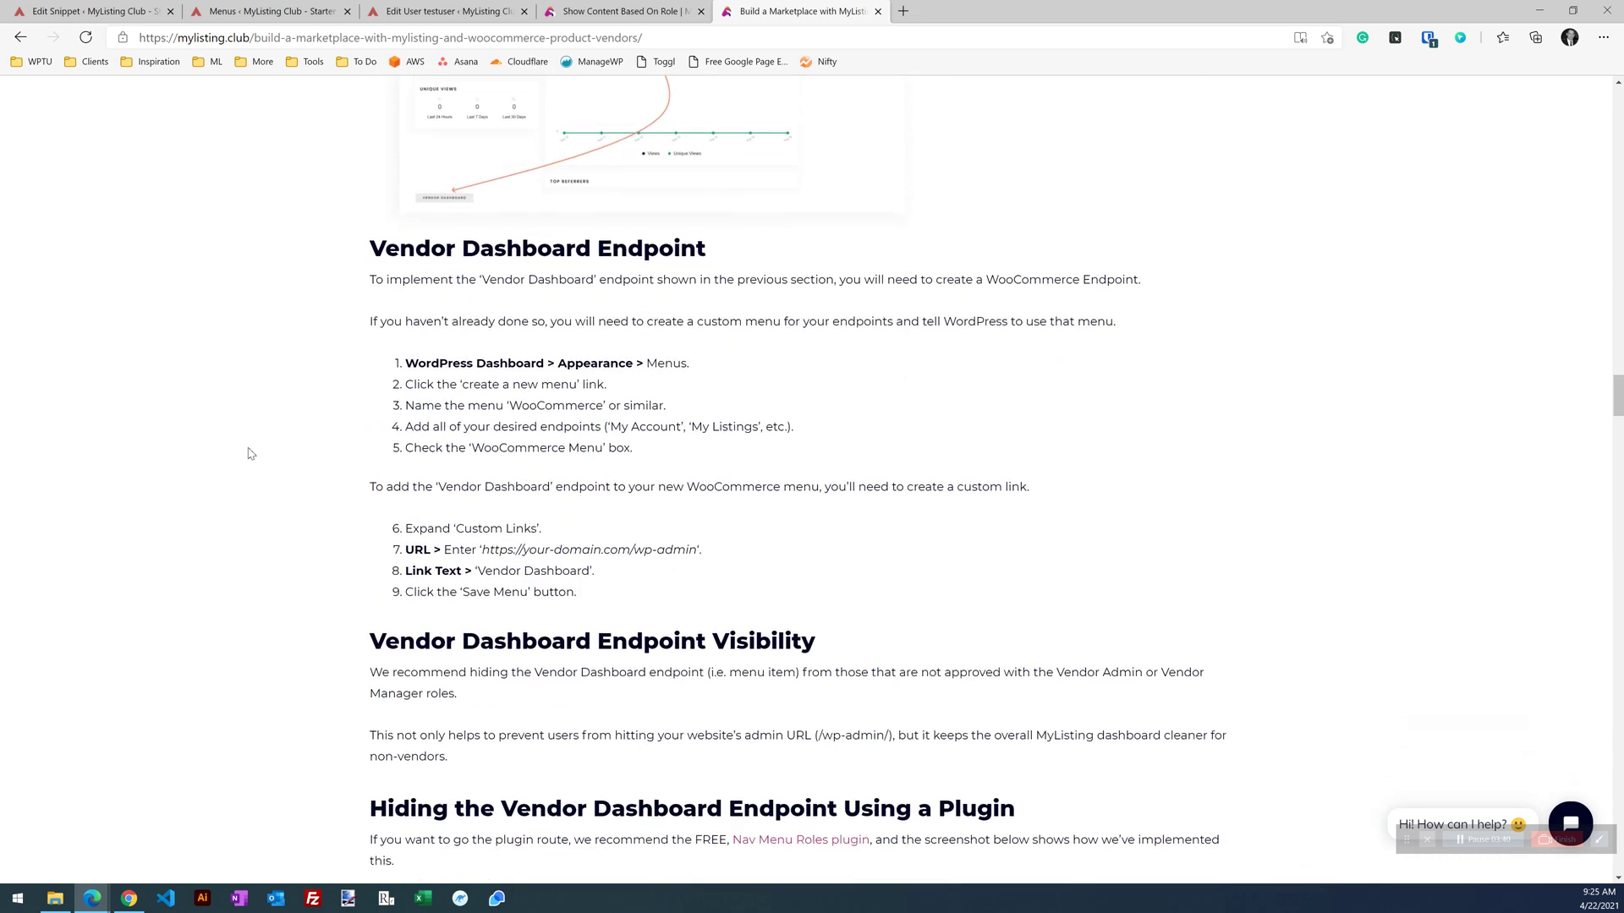
pyautogui.scroll(-2, 248, 454)
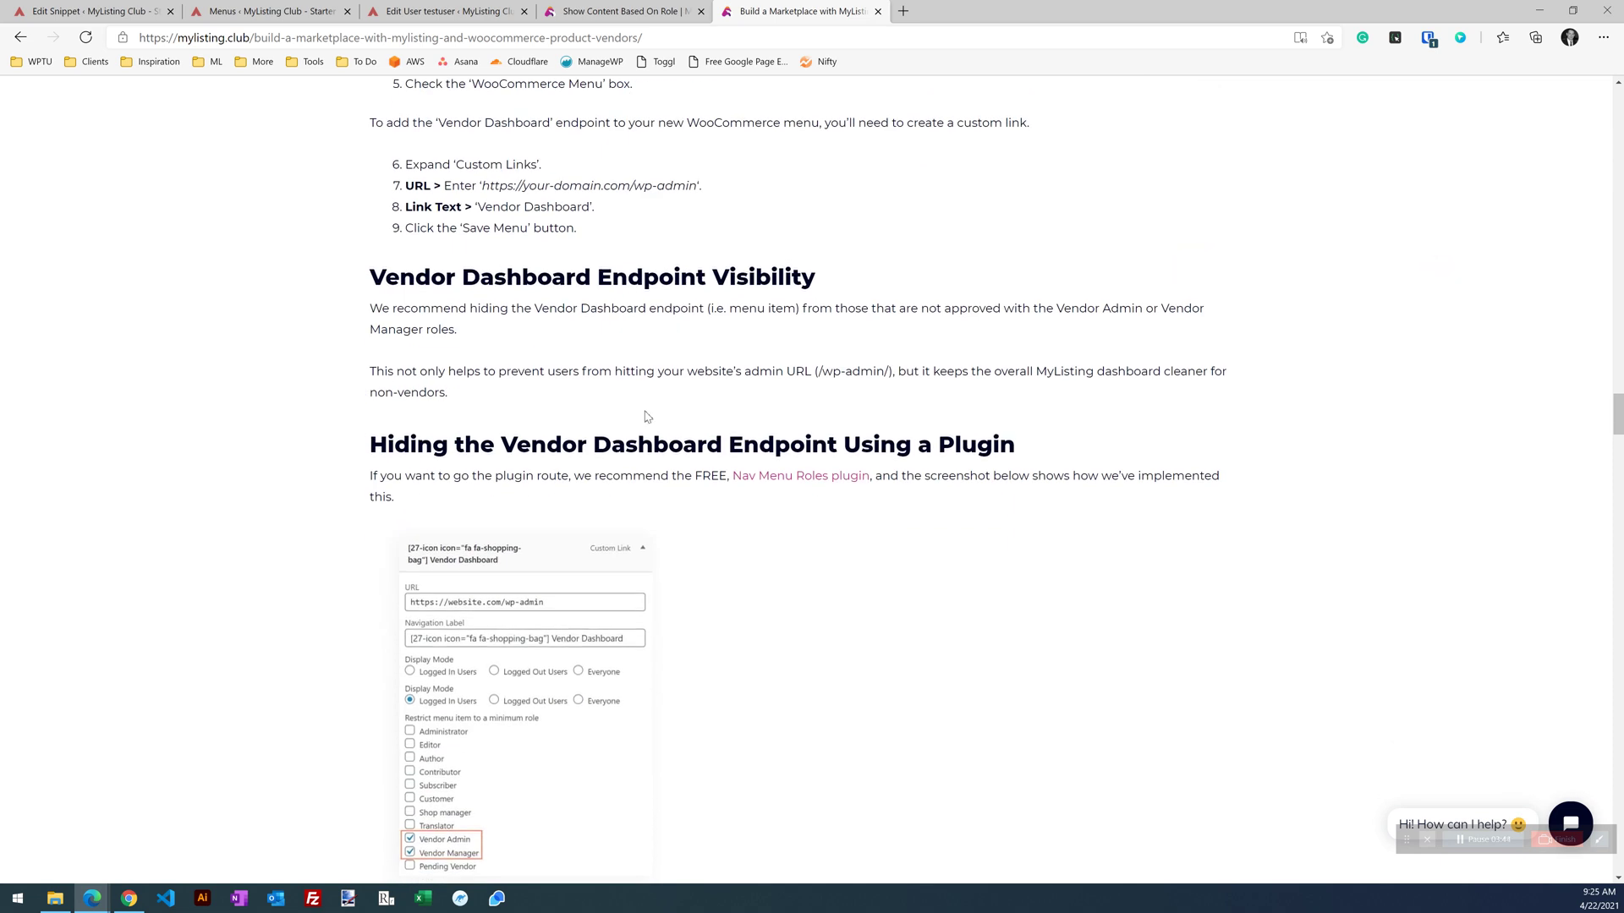
pyautogui.scroll(-1, 650, 416)
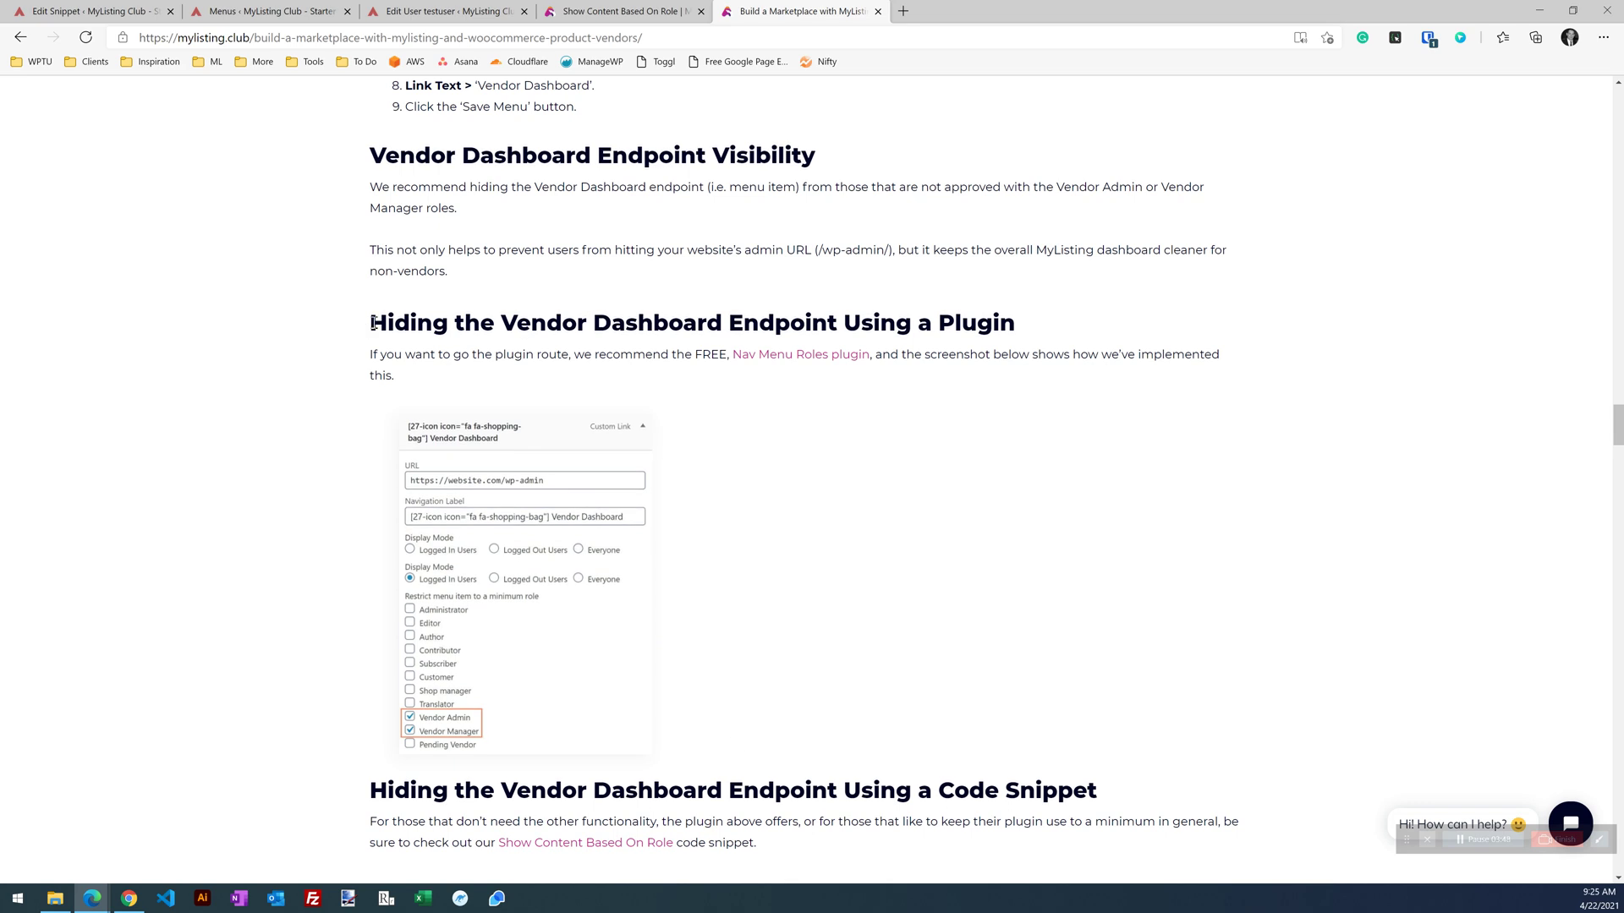
pyautogui.moveTo(516, 341); pyautogui.dragTo(982, 609)
pyautogui.click(777, 475)
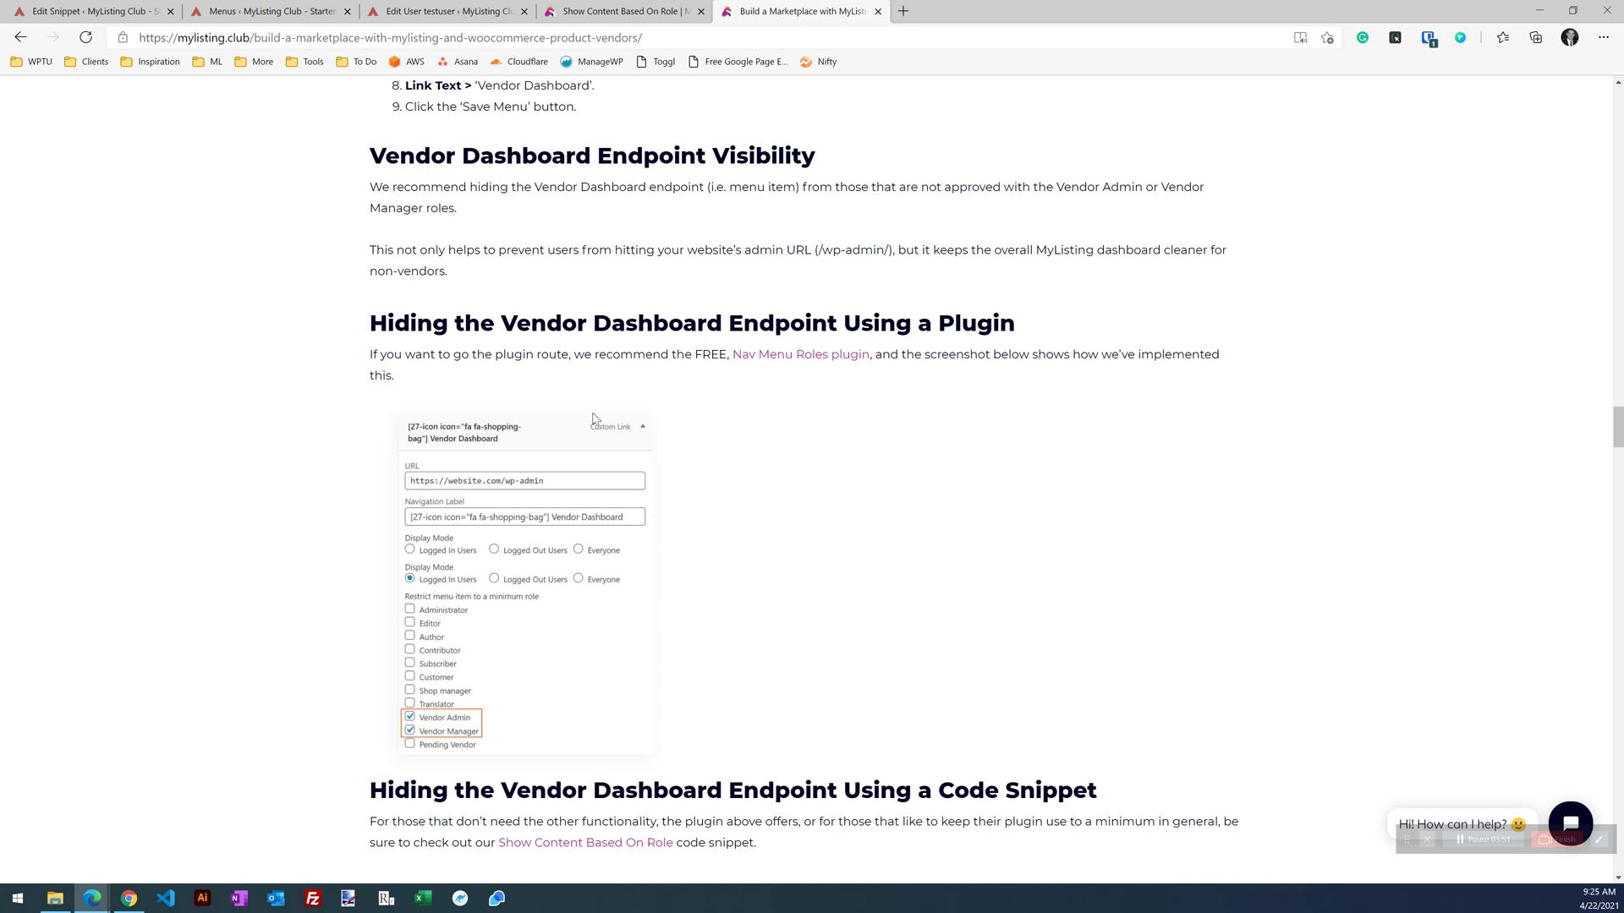
# Step: Follow the Show Content Based On Role link in the vendor dashboard code-snippet section
pyautogui.scroll(-1, 674, 421)
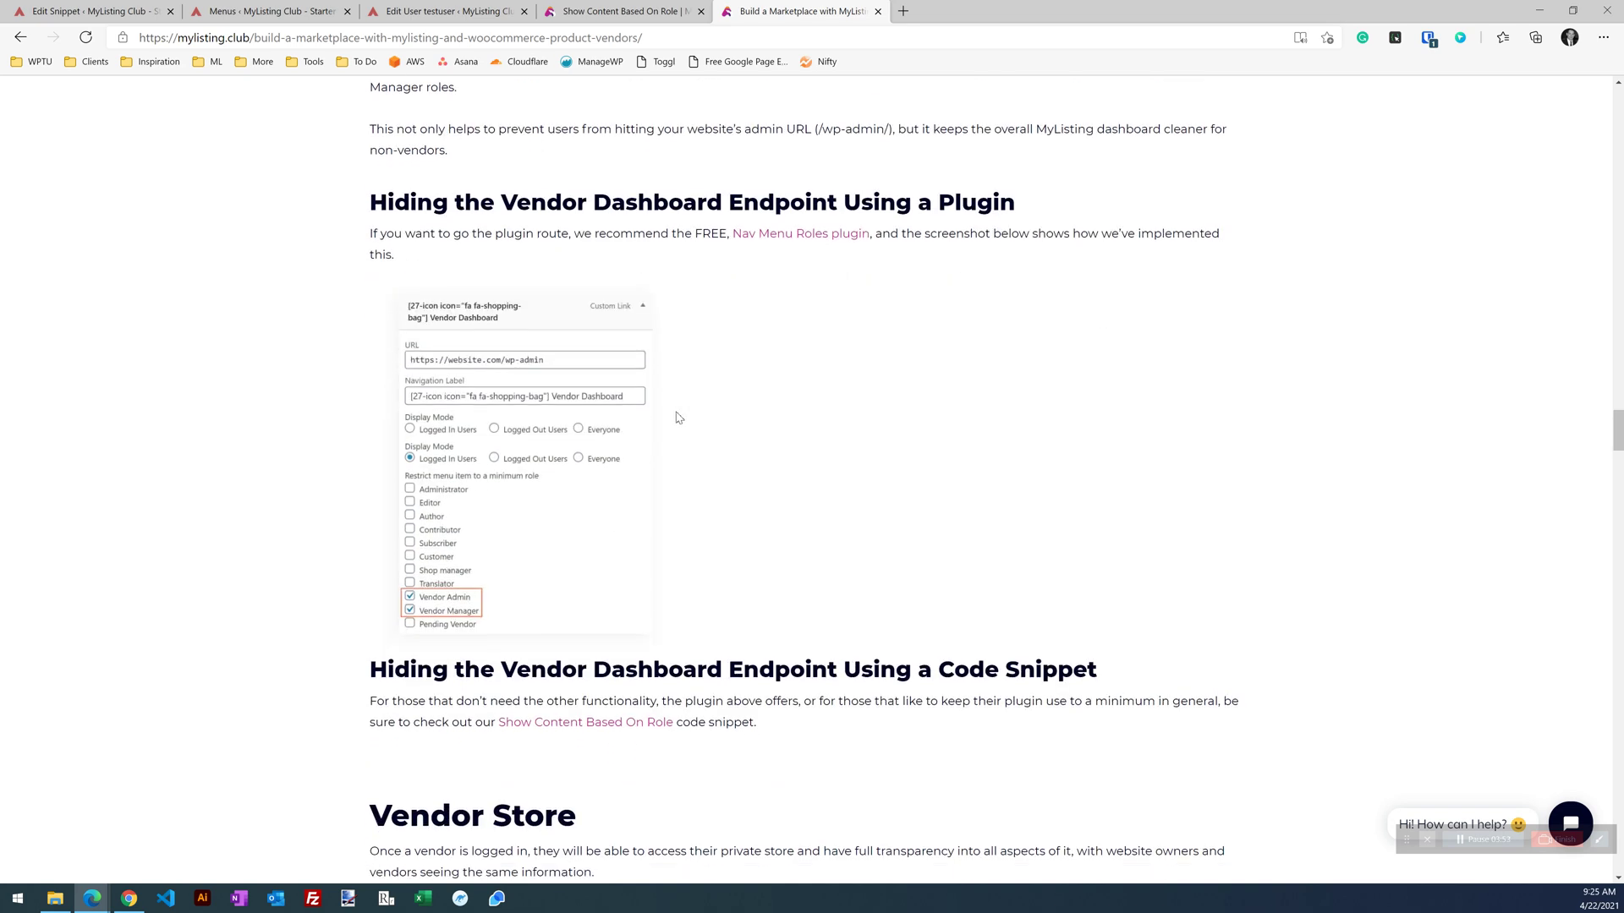
pyautogui.scroll(-3, 615, 521)
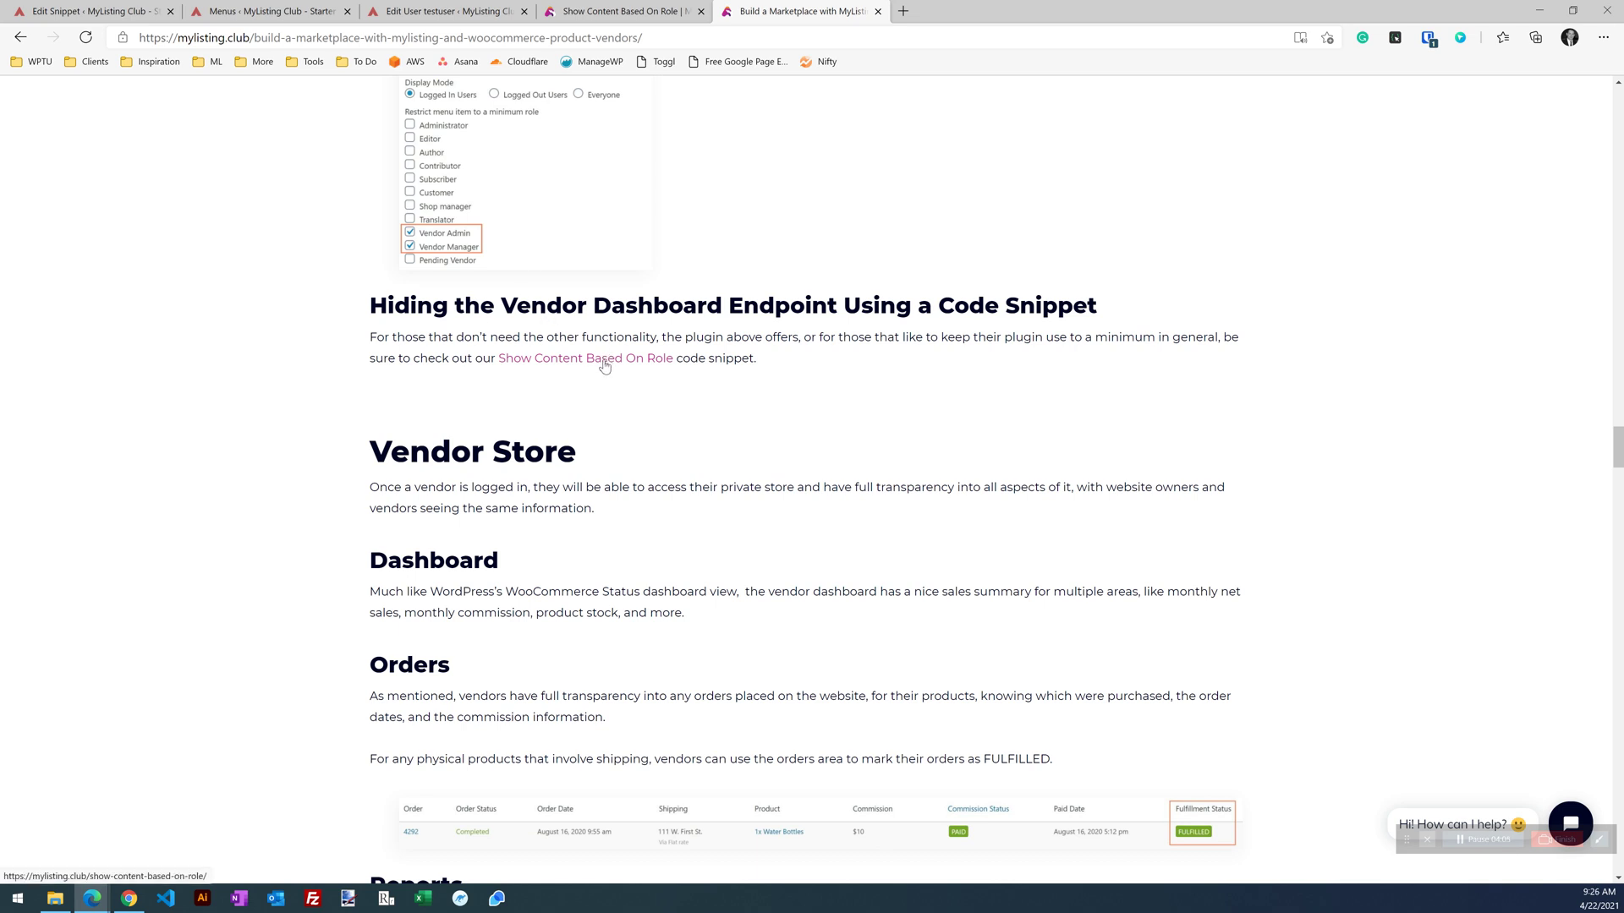
pyautogui.click(602, 362)
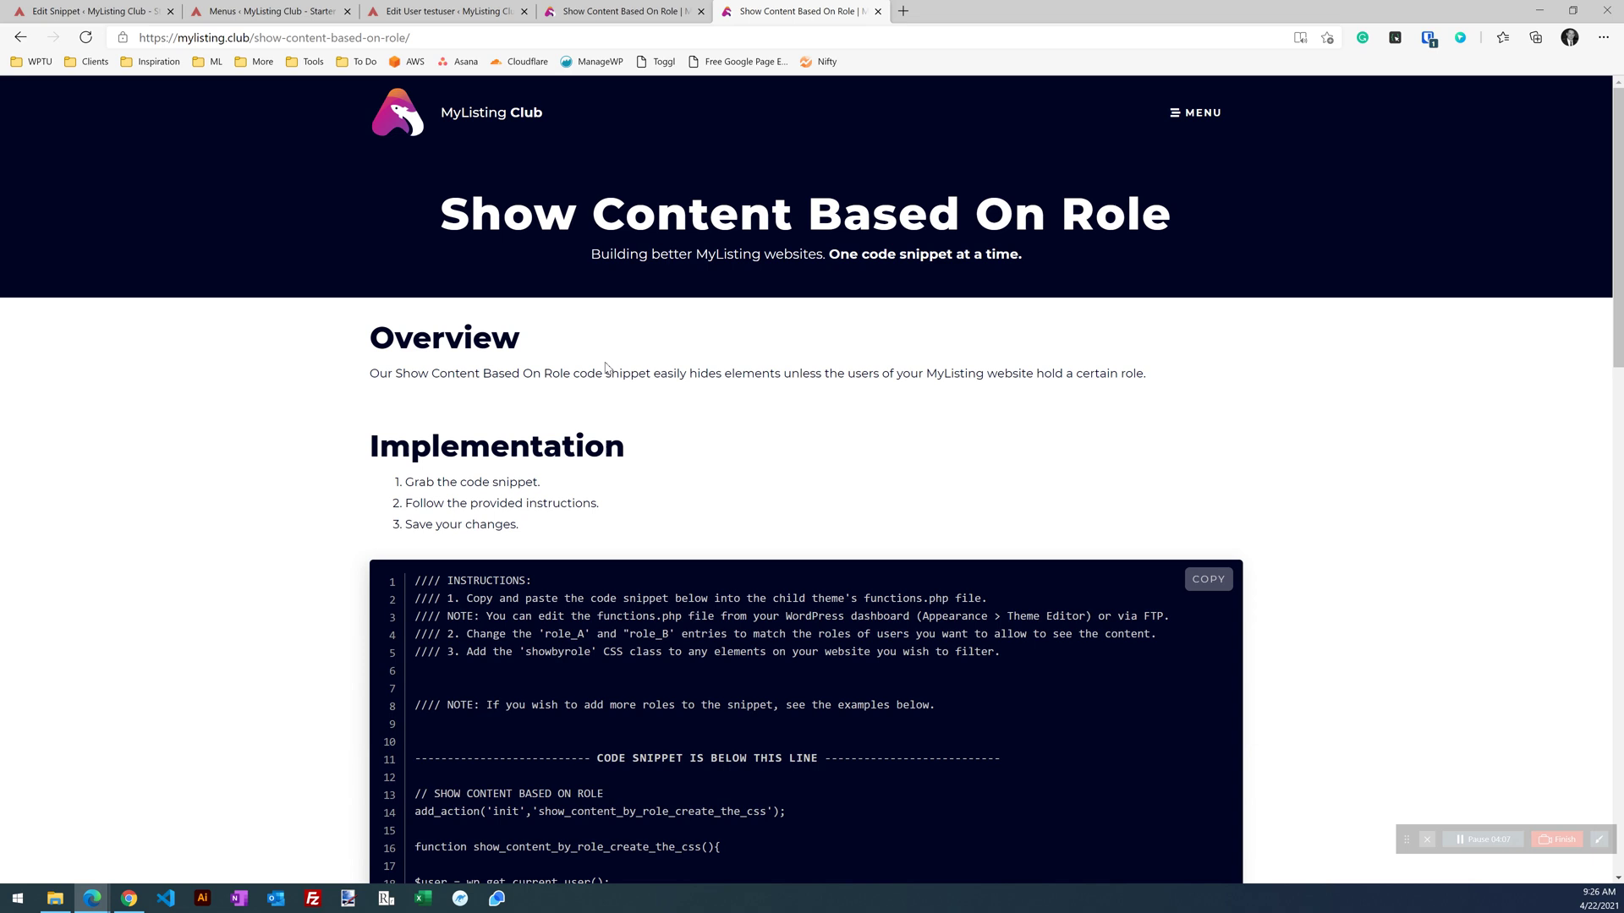
# Step: Close both Show Content Based On Role tabs
pyautogui.scroll(-3, 656, 374)
pyautogui.scroll(-10, 656, 375)
pyautogui.scroll(14, 660, 381)
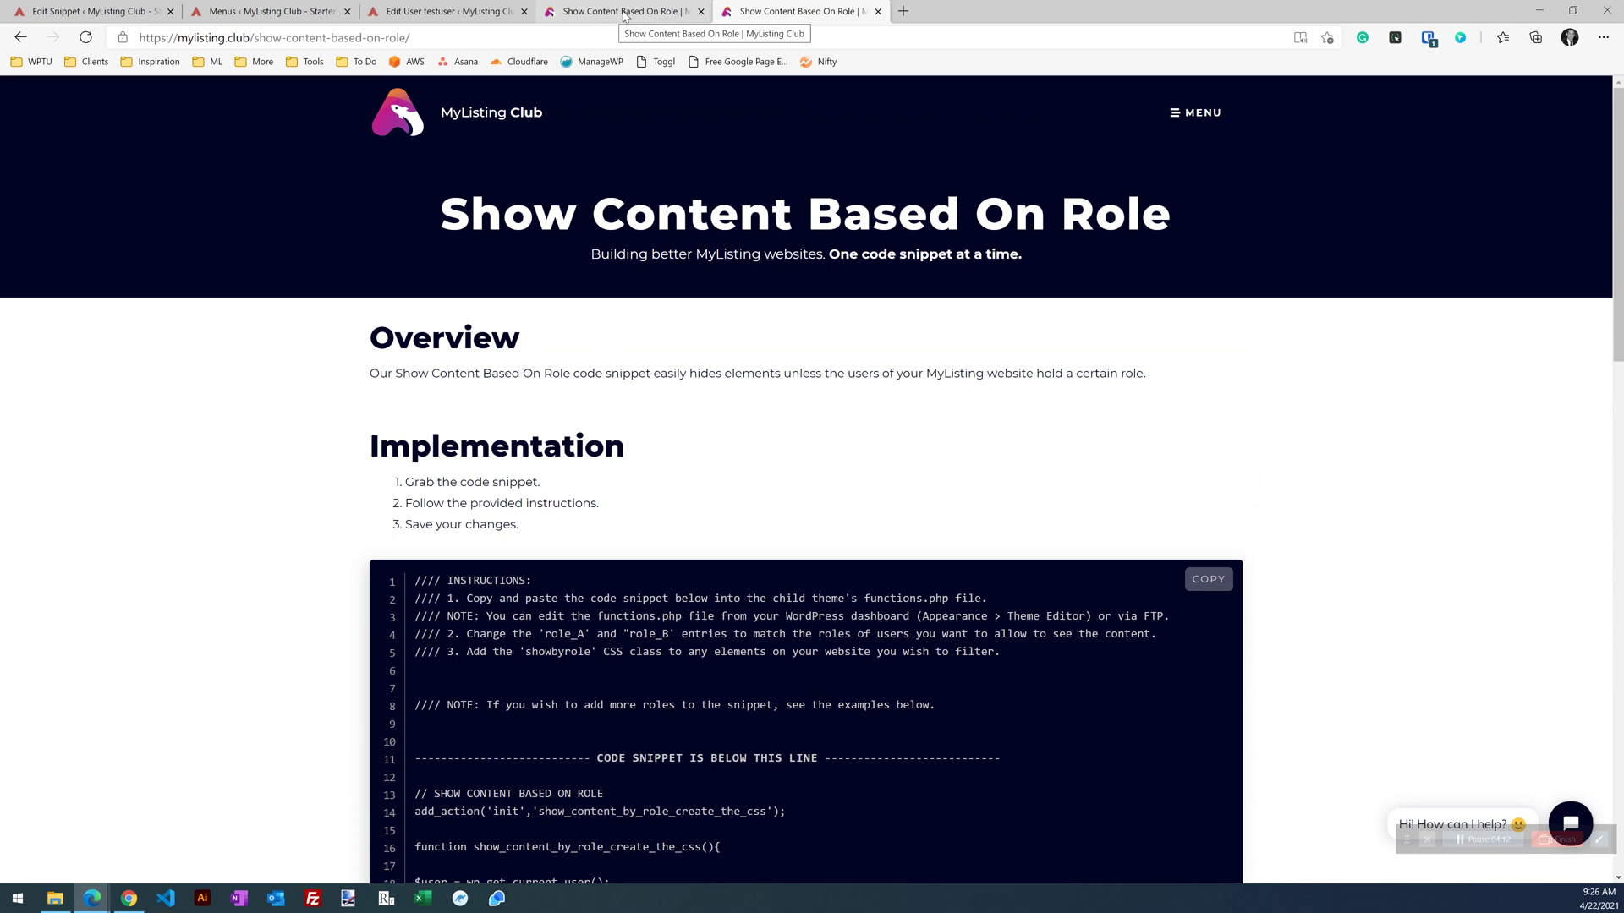
pyautogui.click(662, 7)
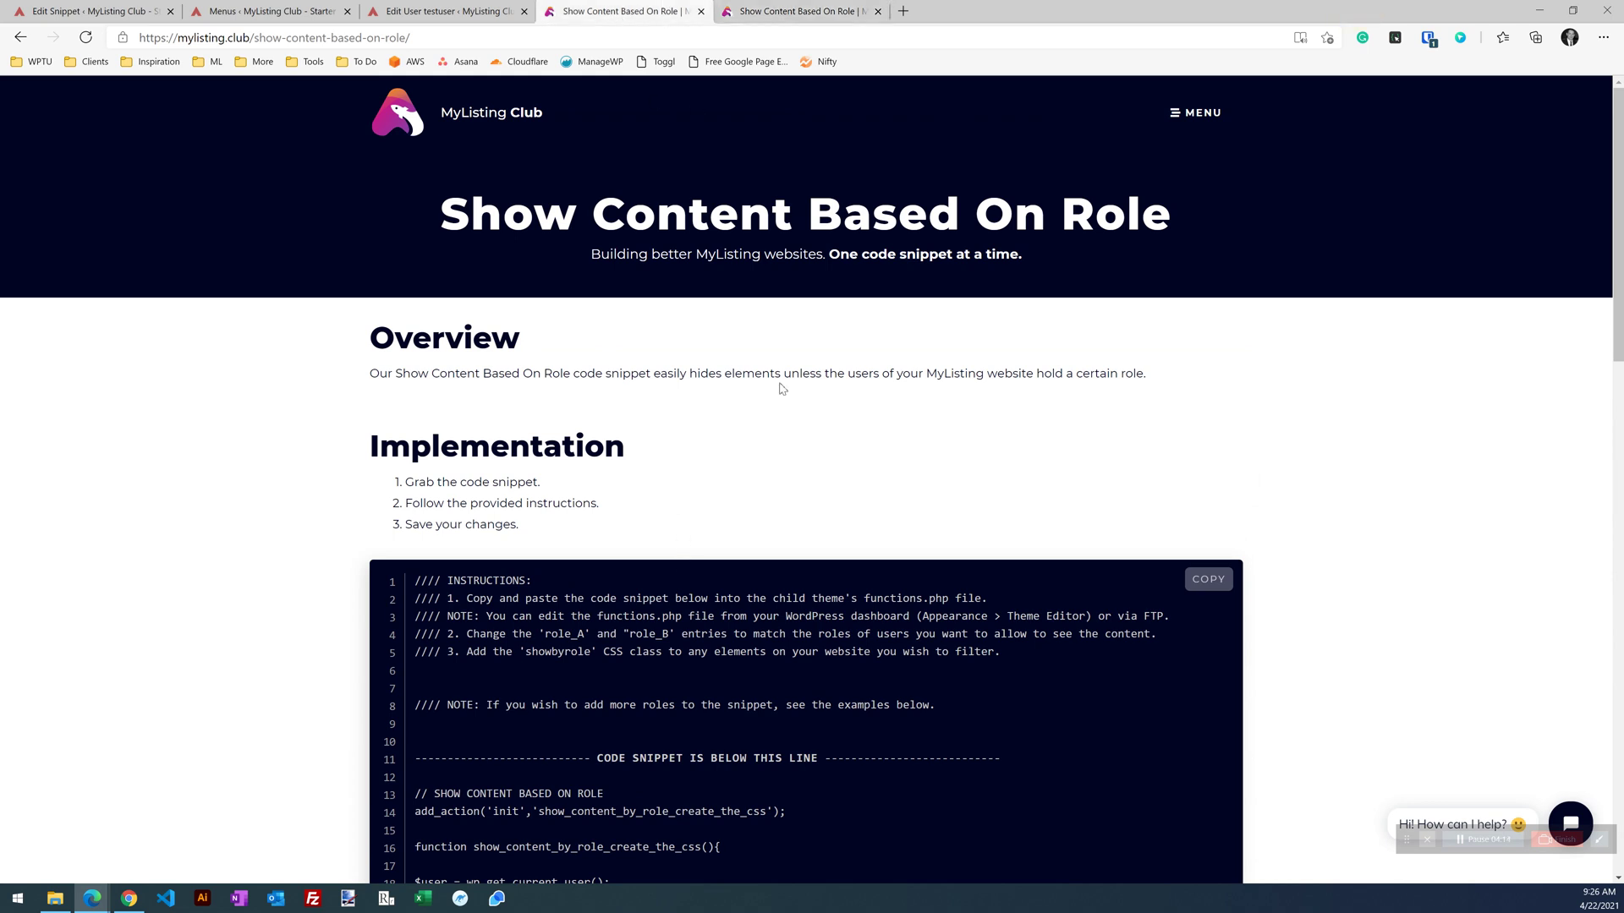
pyautogui.click(701, 11)
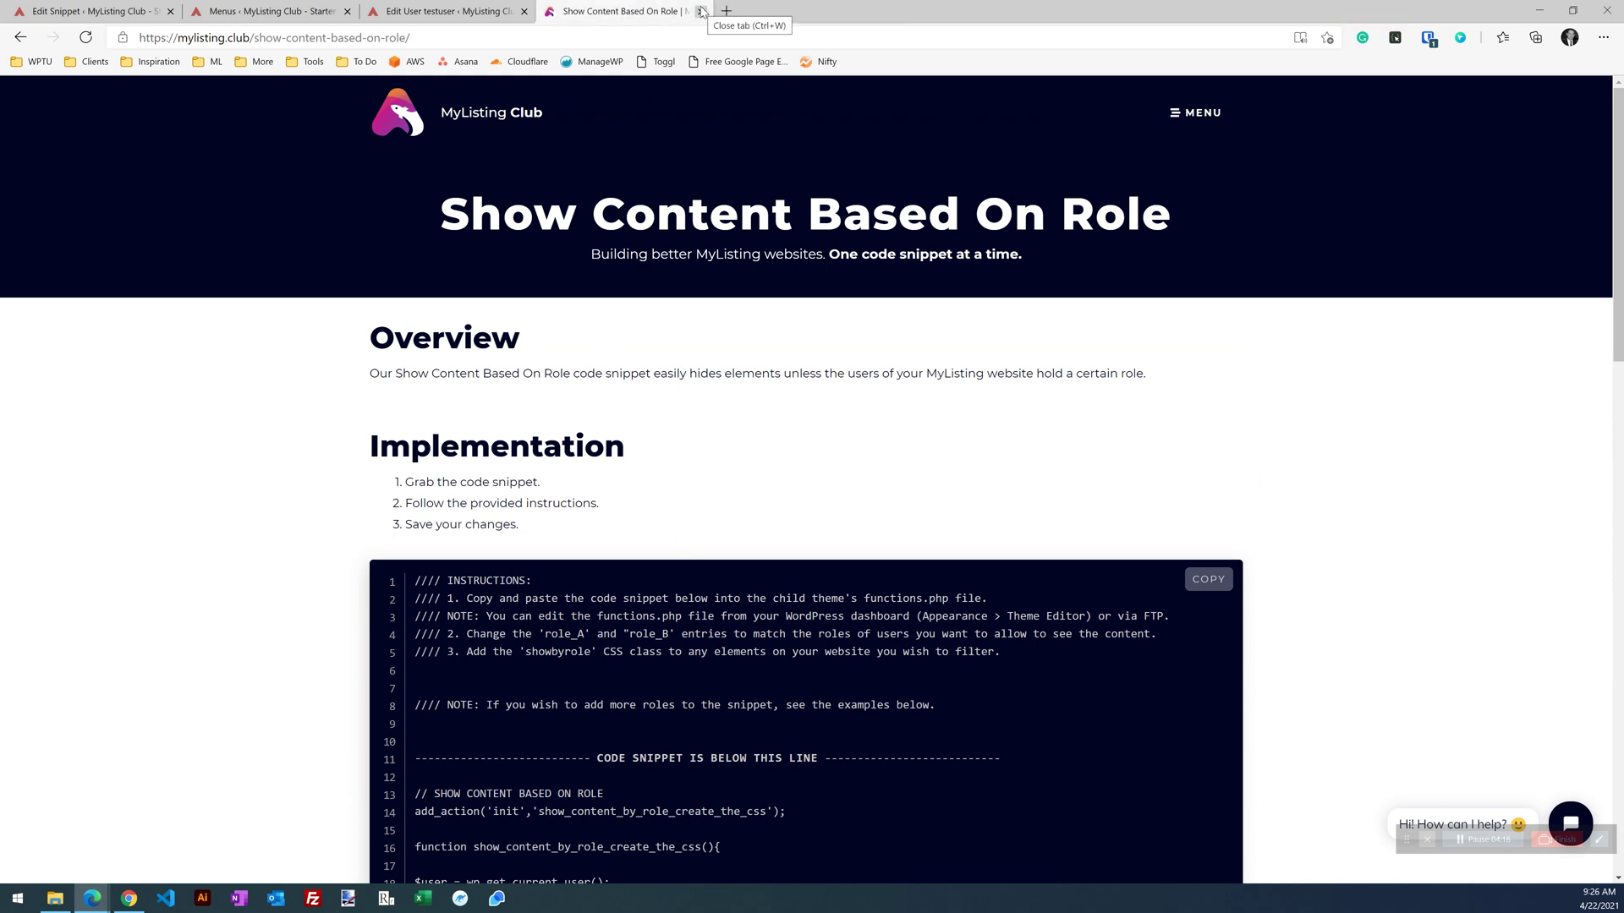
pyautogui.click(701, 10)
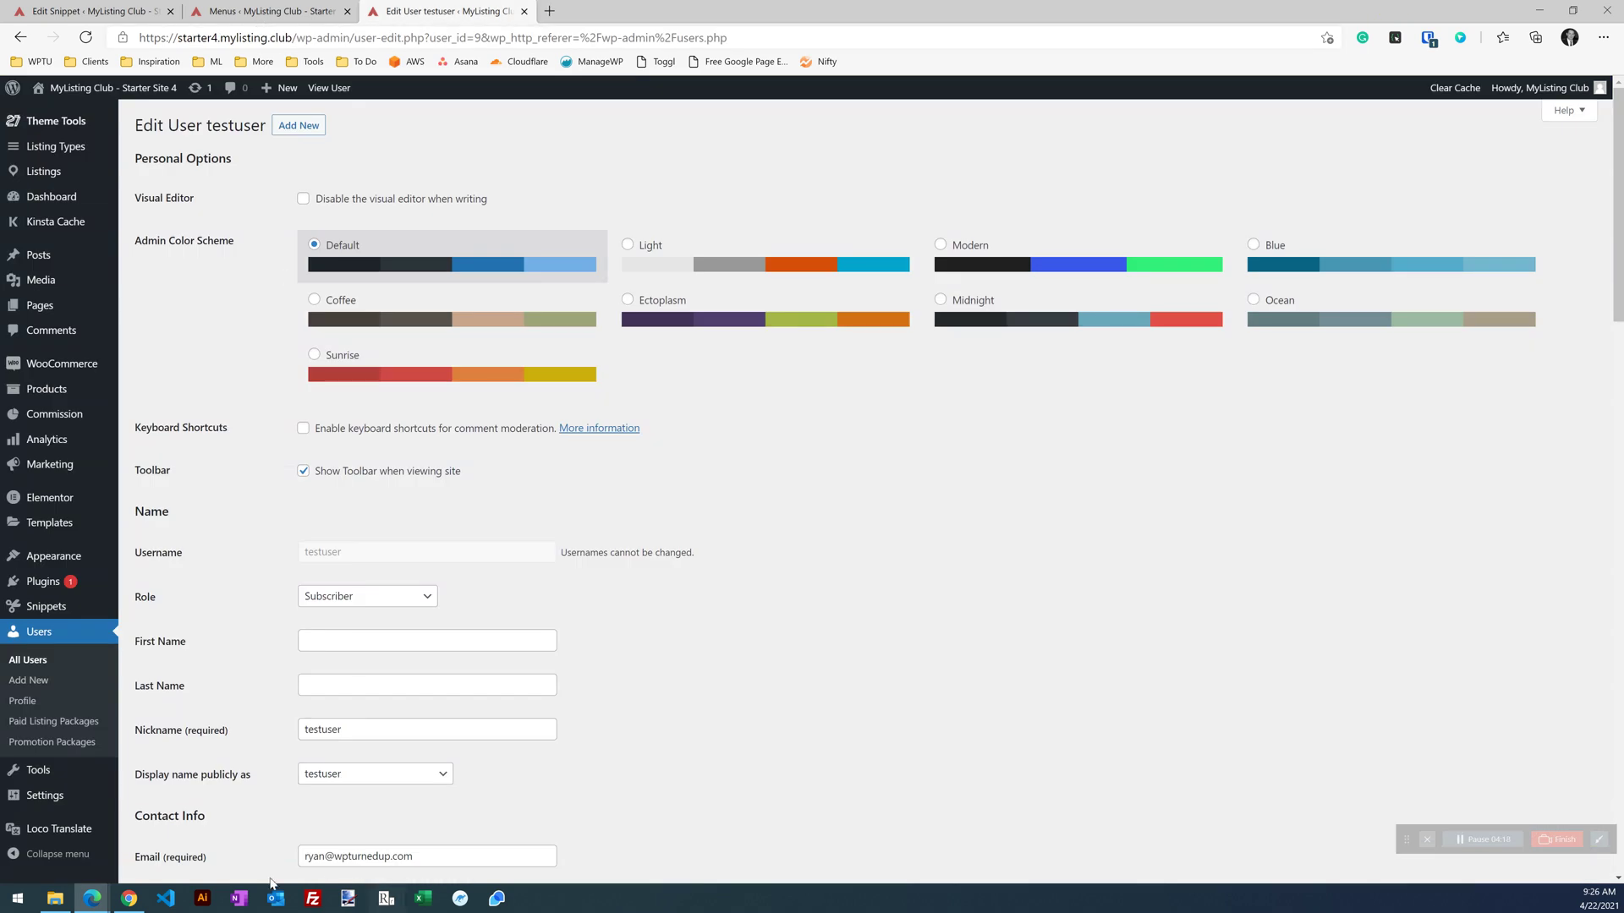
# Step: Glance at the login page in Chrome, then return to the WordPress snippet editing tab in Edge
pyautogui.click(131, 900)
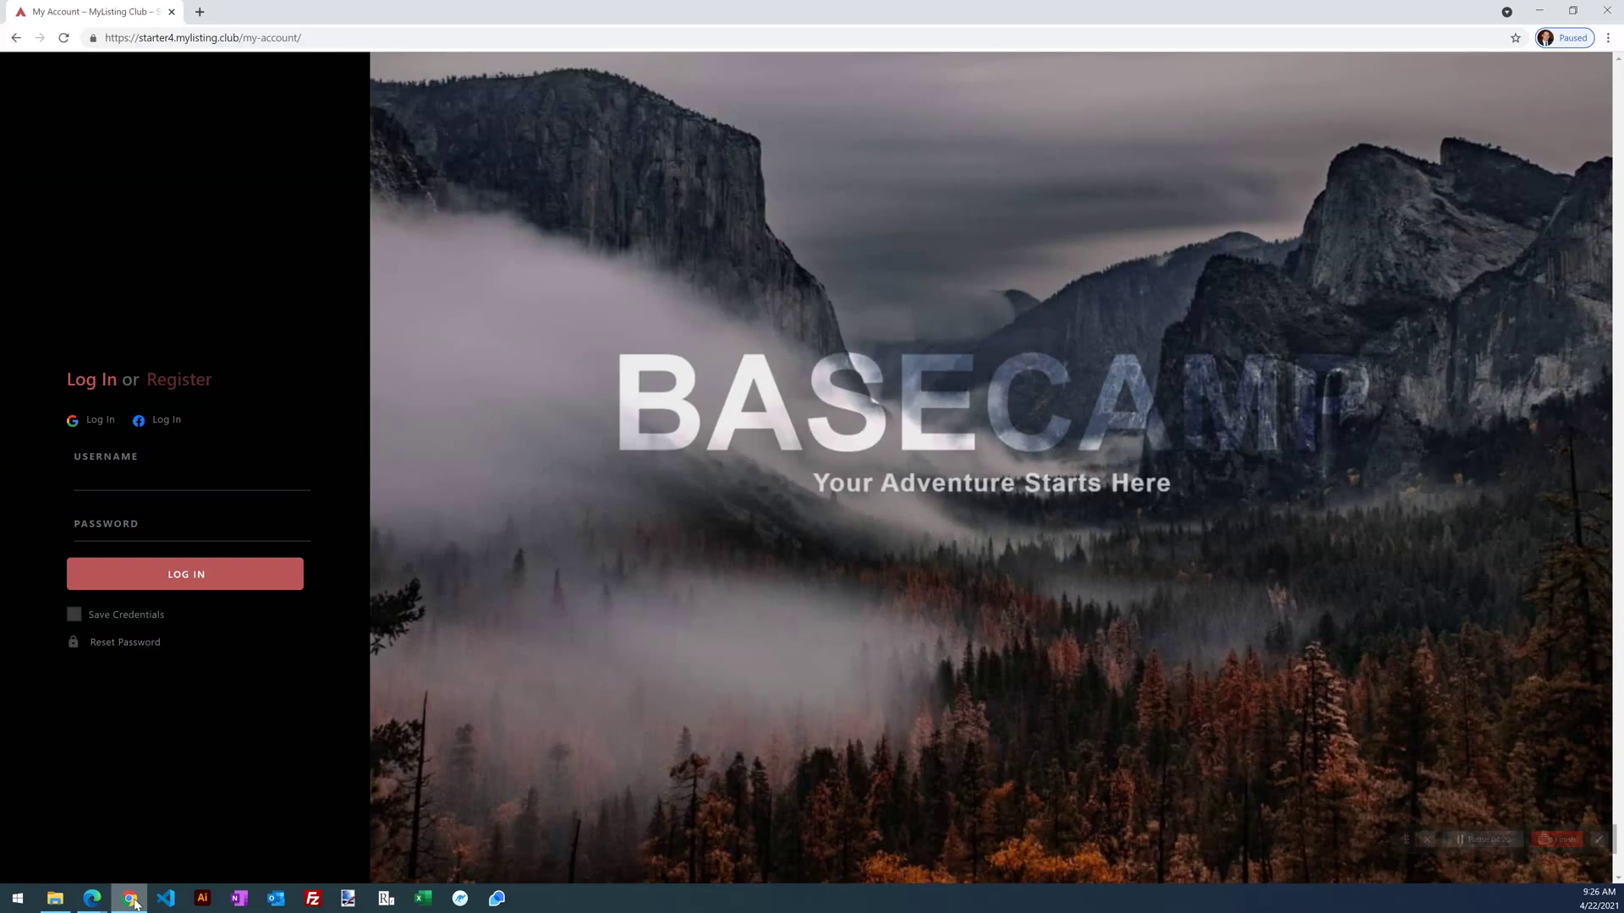
pyautogui.click(132, 900)
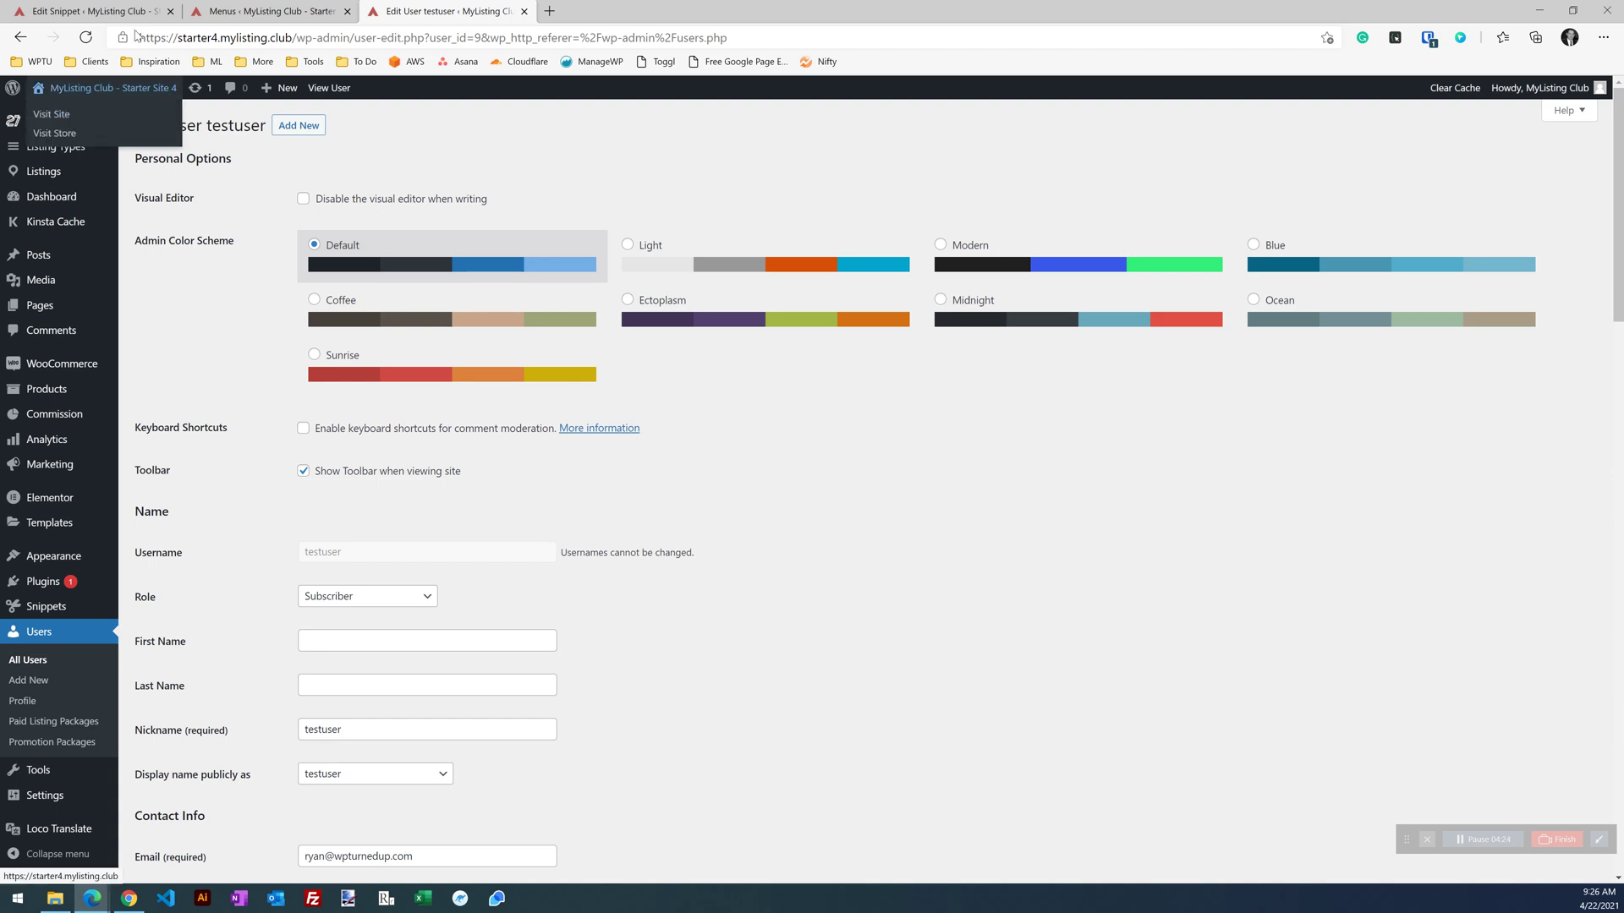
pyautogui.click(124, 8)
# Step: Check the installed Plugins list for the Code Snippets plugin
pyautogui.click(37, 614)
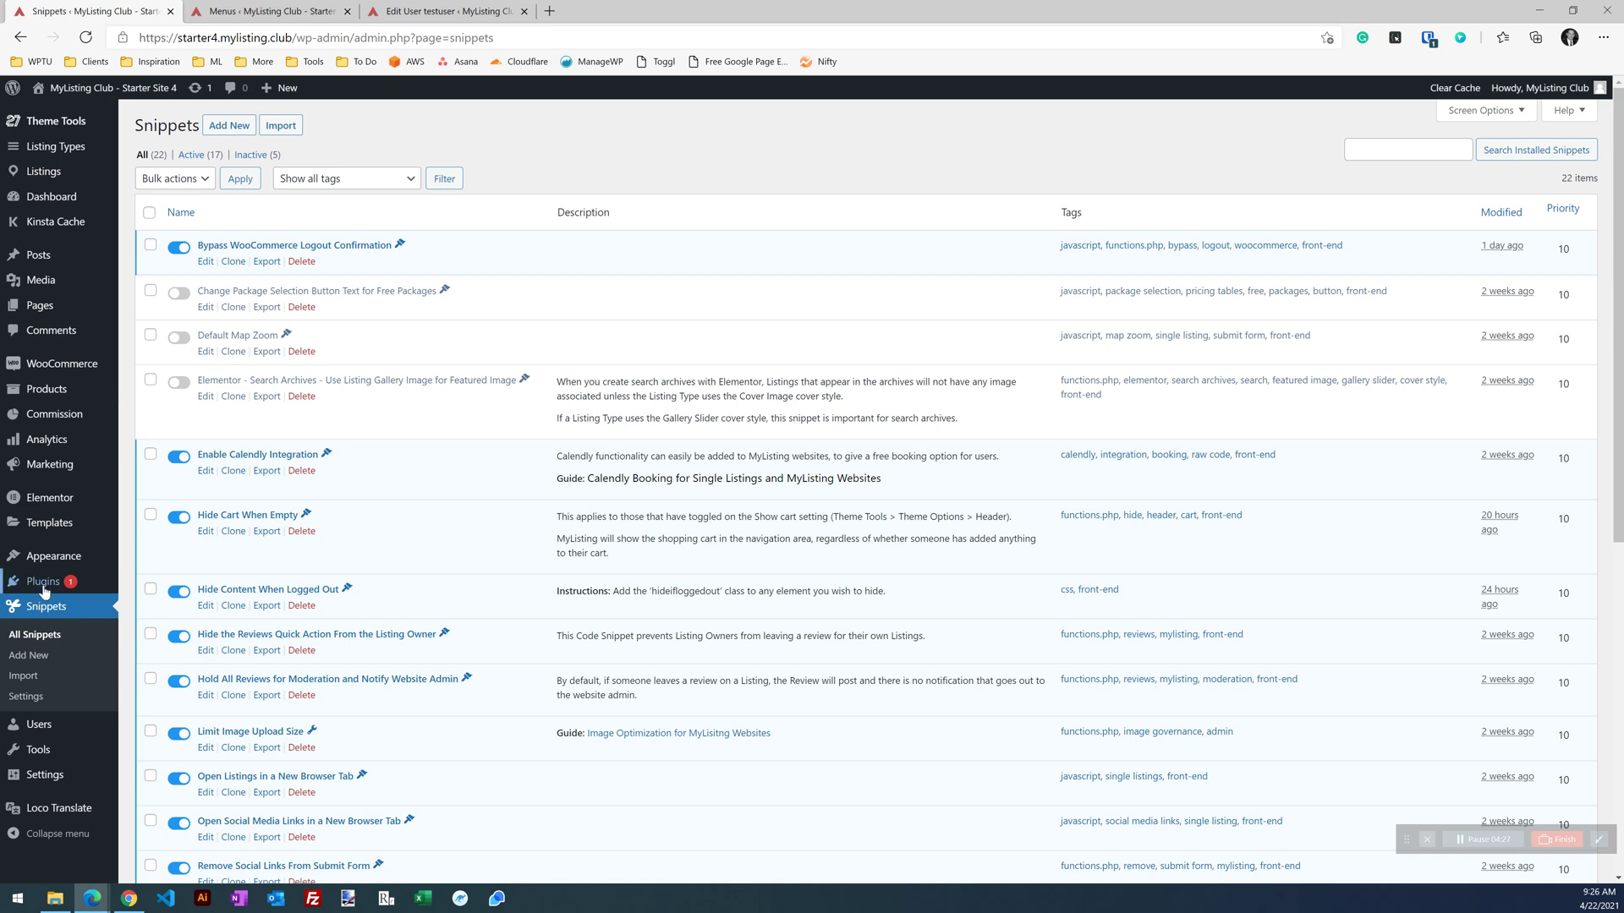
pyautogui.click(44, 590)
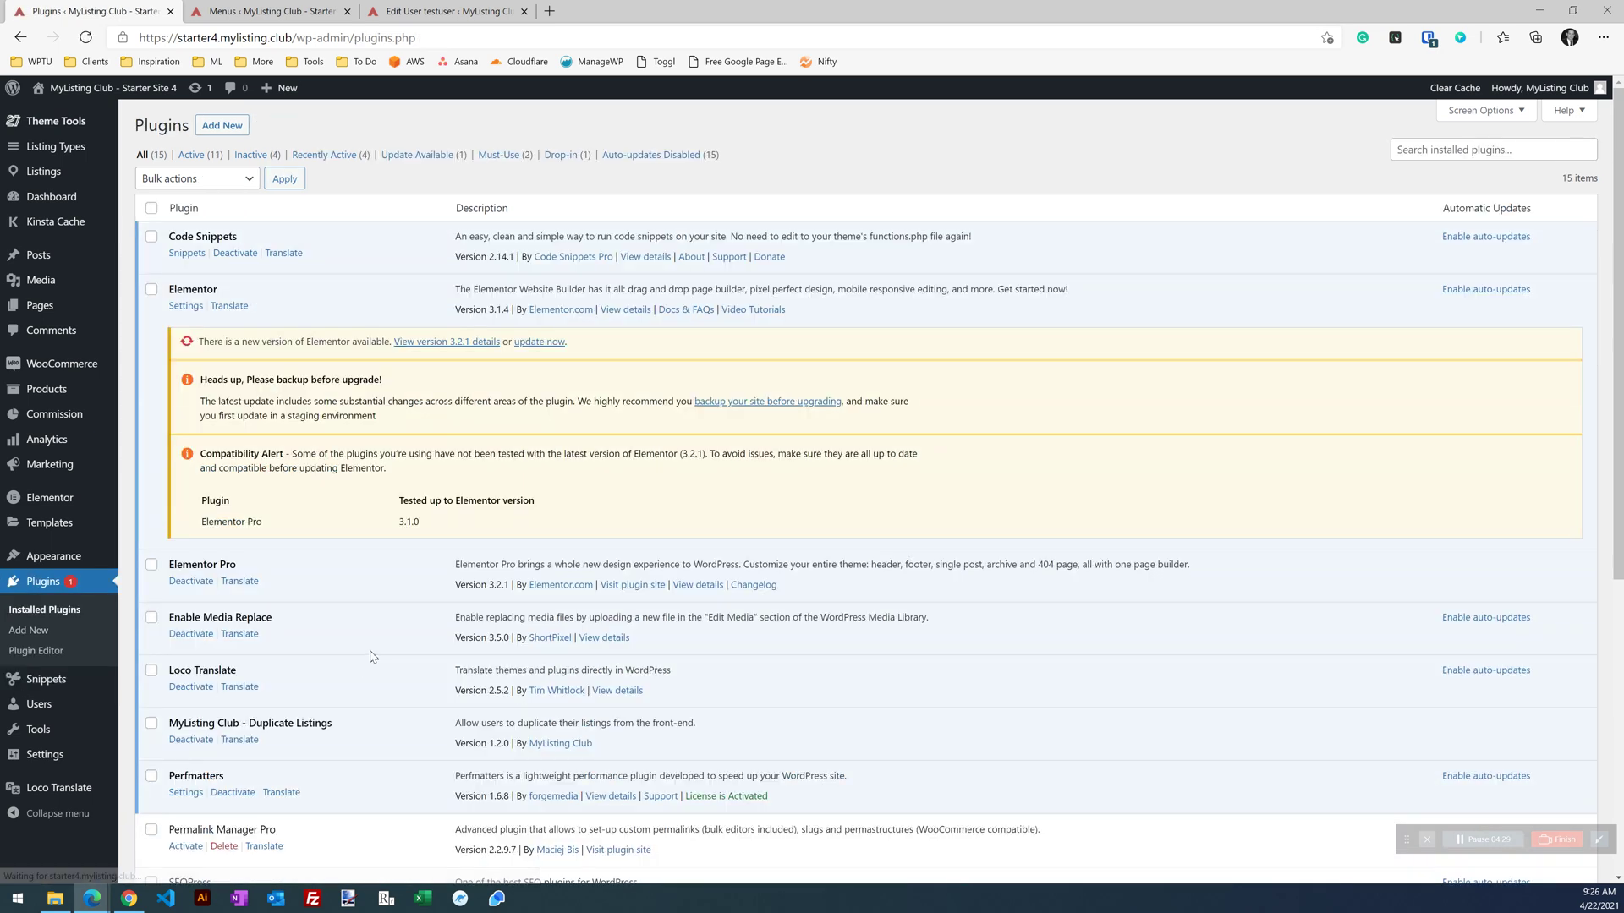
pyautogui.scroll(-5, 364, 655)
pyautogui.scroll(1, 369, 643)
pyautogui.scroll(5, 370, 641)
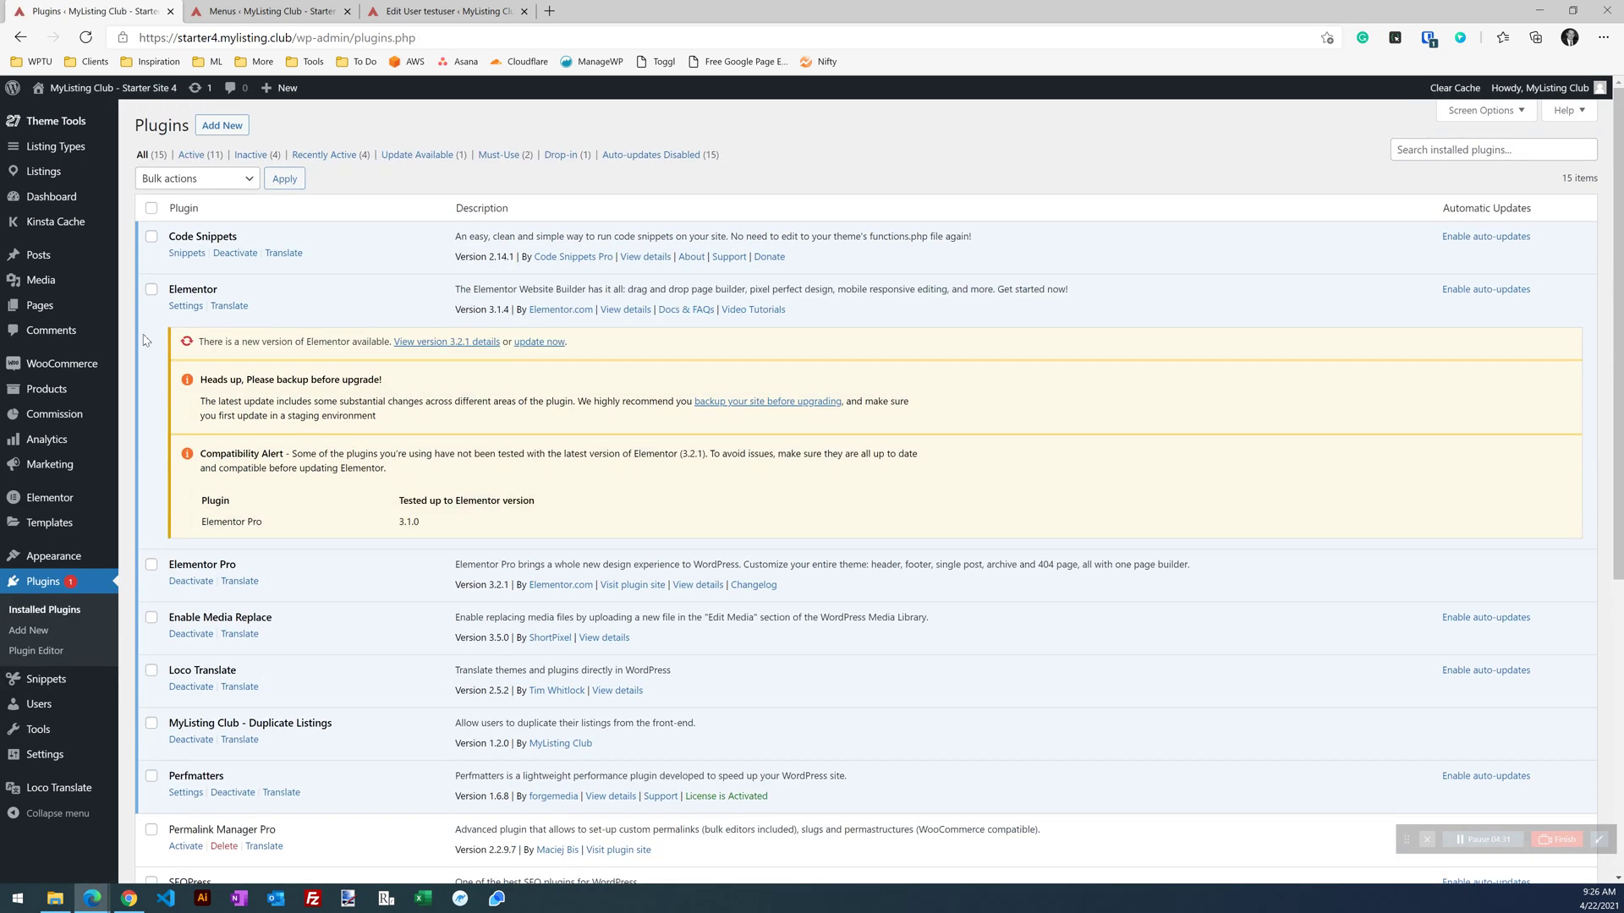
pyautogui.tripleClick(230, 237)
pyautogui.click(355, 264)
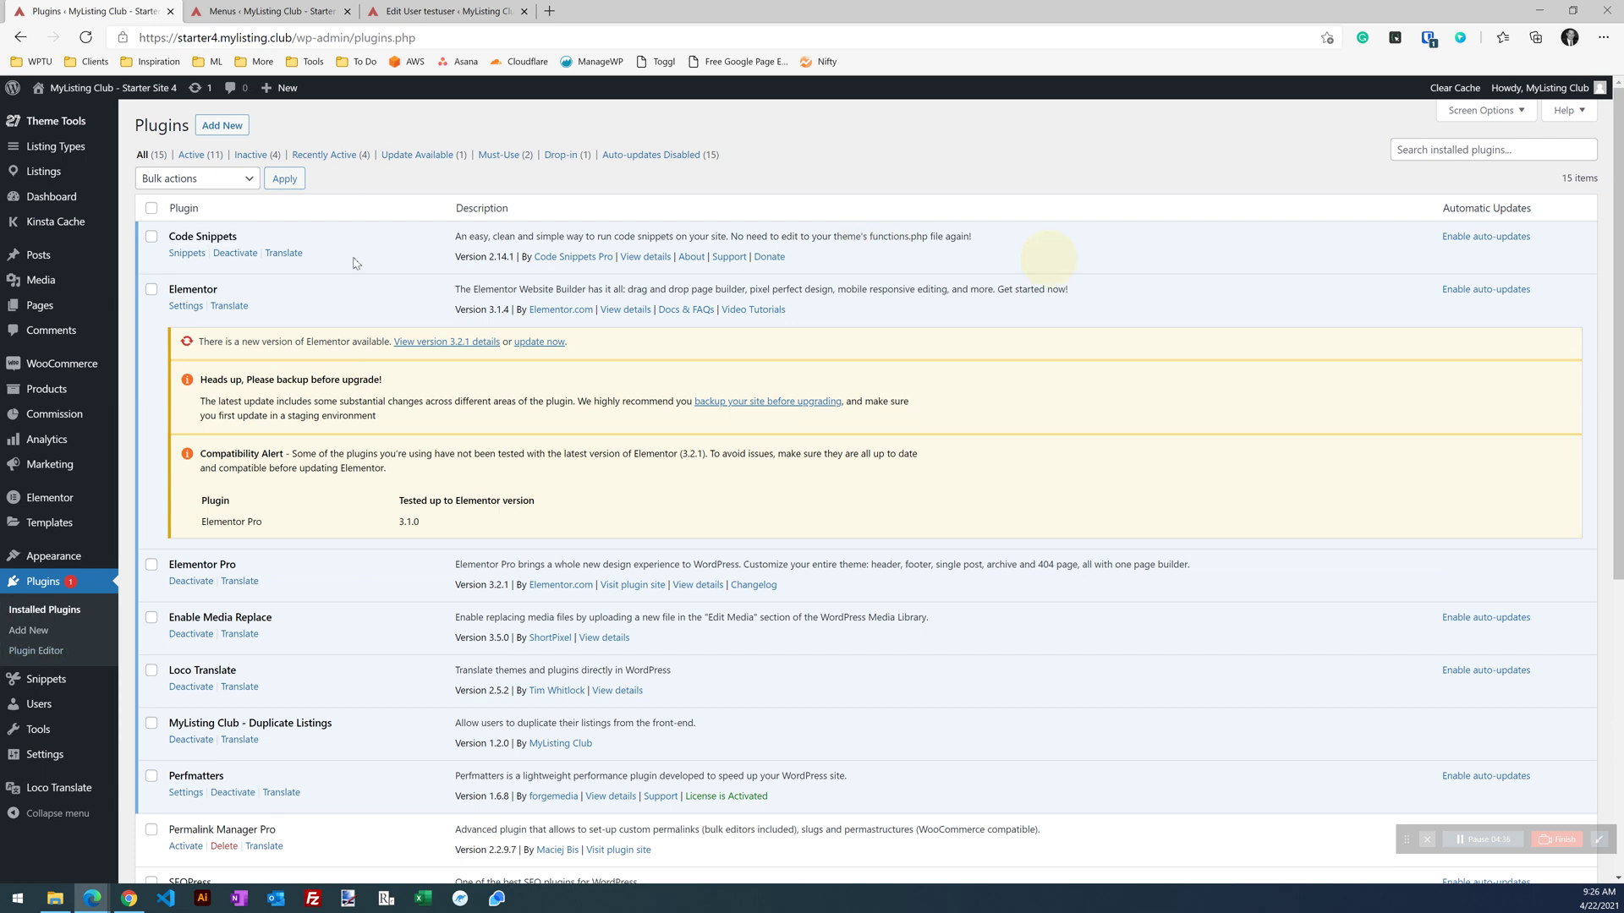
# Step: Open All Snippets and scroll down to Show Content Based On Role
pyautogui.click(45, 683)
pyautogui.scroll(-8, 423, 580)
pyautogui.scroll(8, 425, 571)
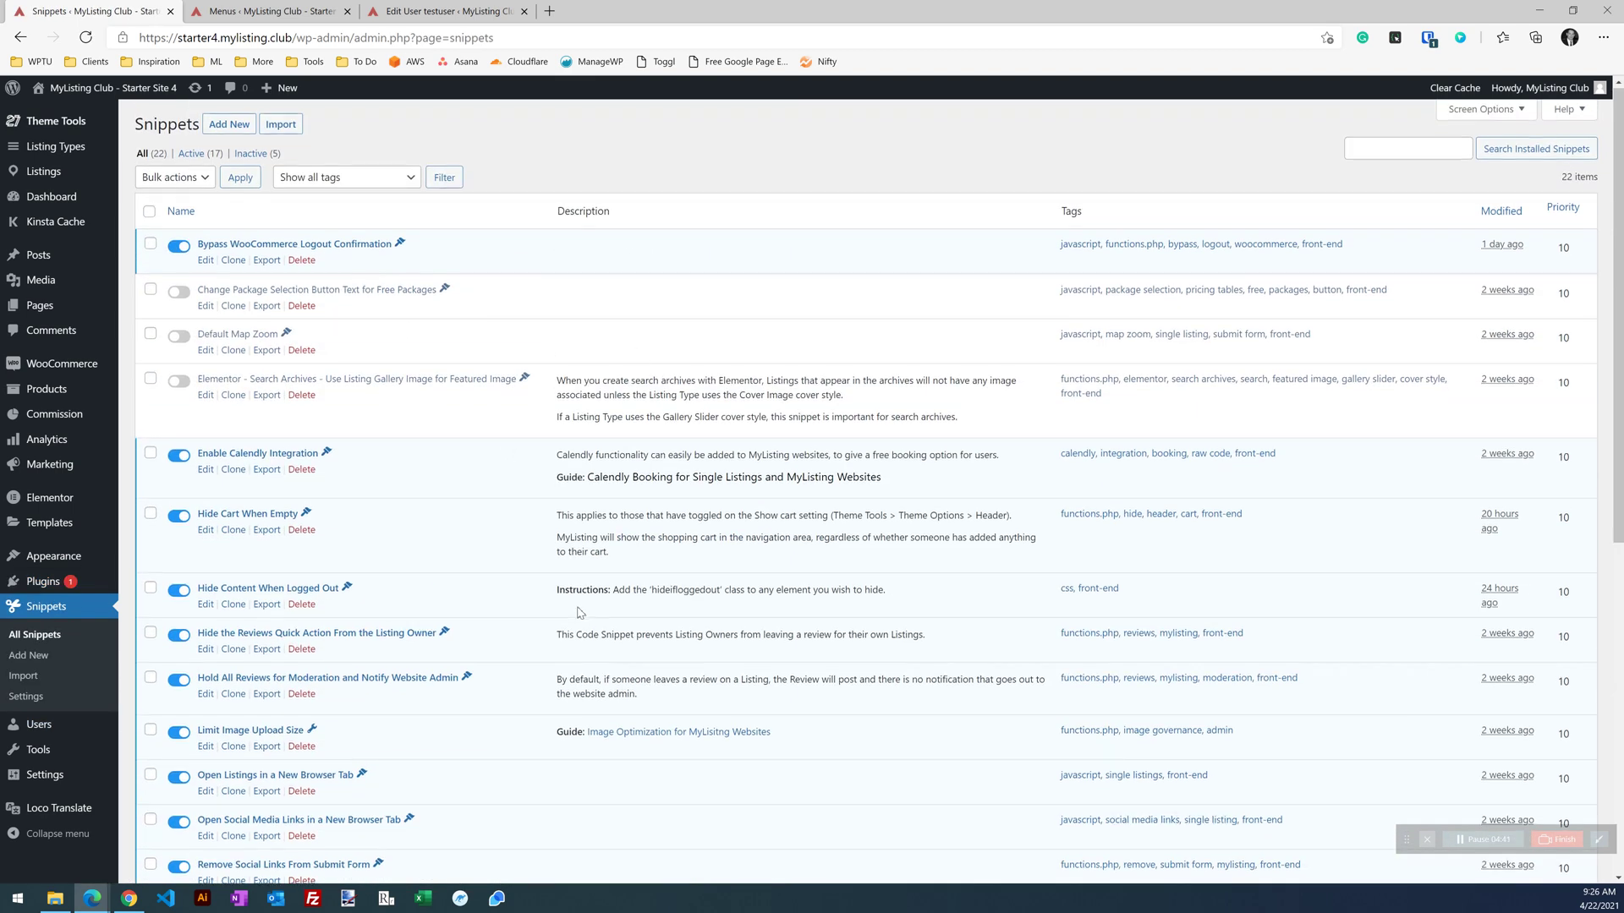
pyautogui.scroll(-2, 258, 584)
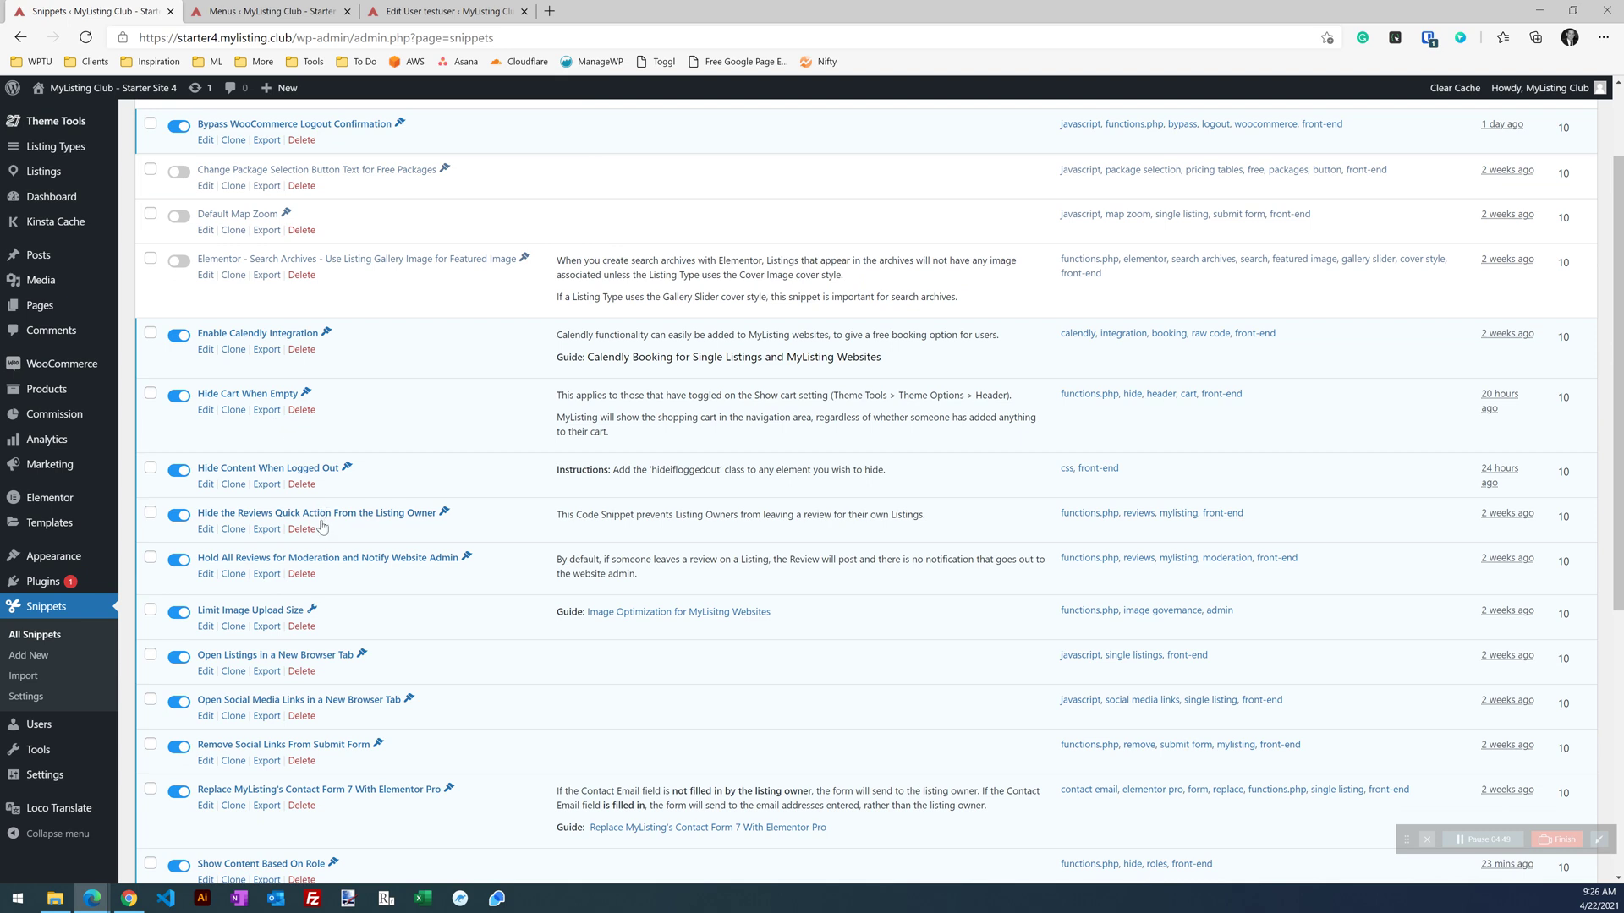
pyautogui.scroll(-5, 398, 736)
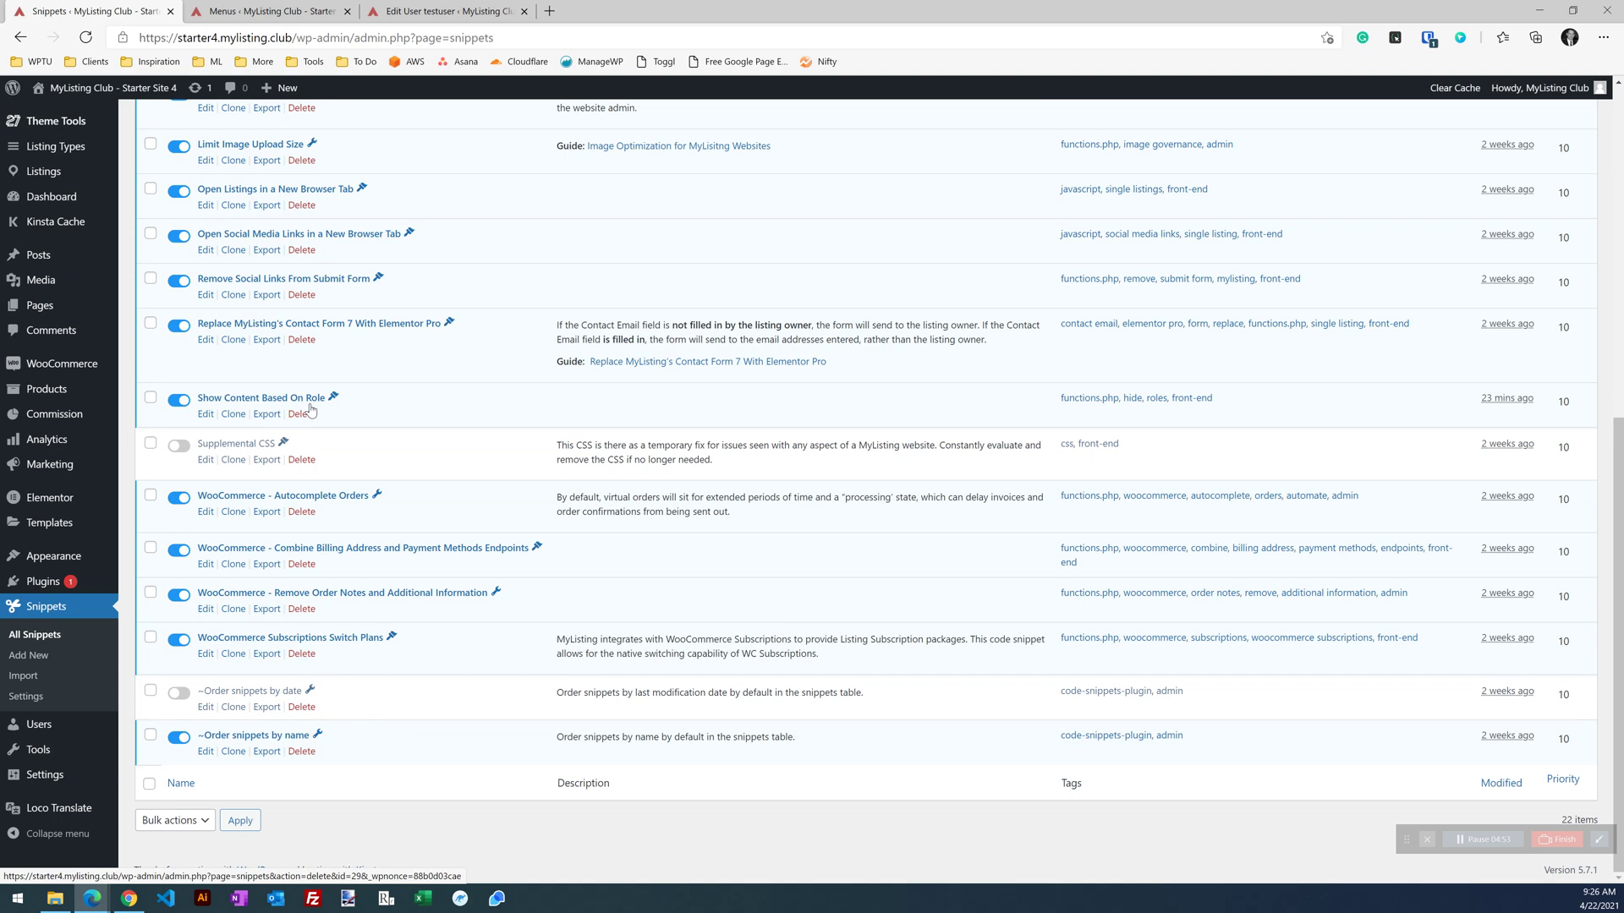
# Step: Edit the Show Content Based On Role snippet and highlight its role-check code and showbyrole class
pyautogui.click(205, 414)
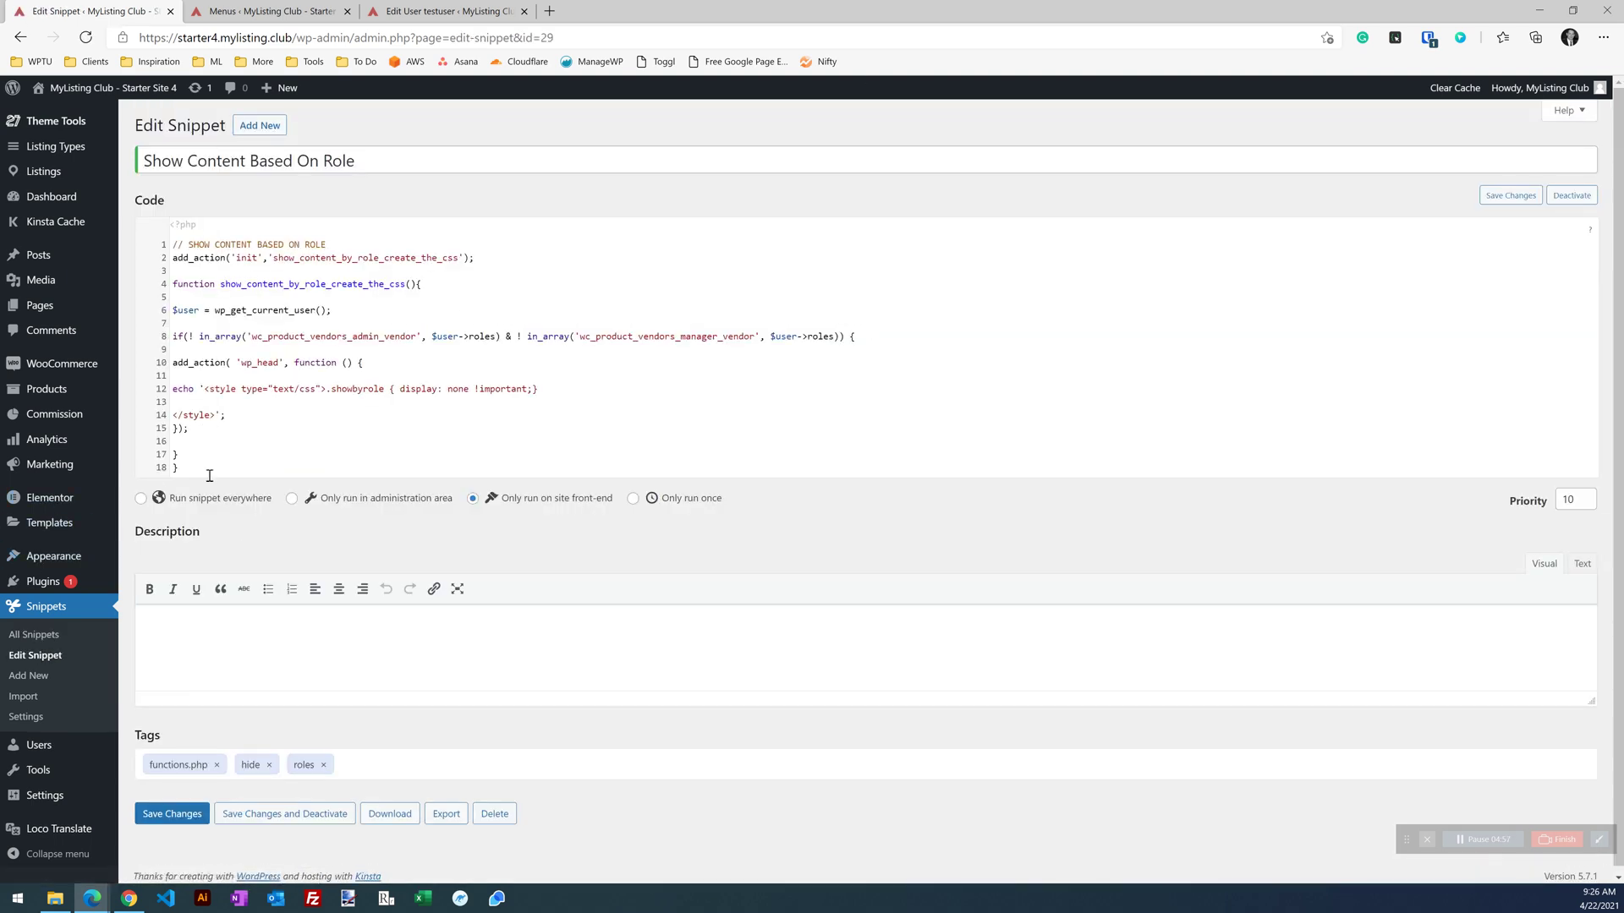
pyautogui.moveTo(210, 472); pyautogui.dragTo(157, 250)
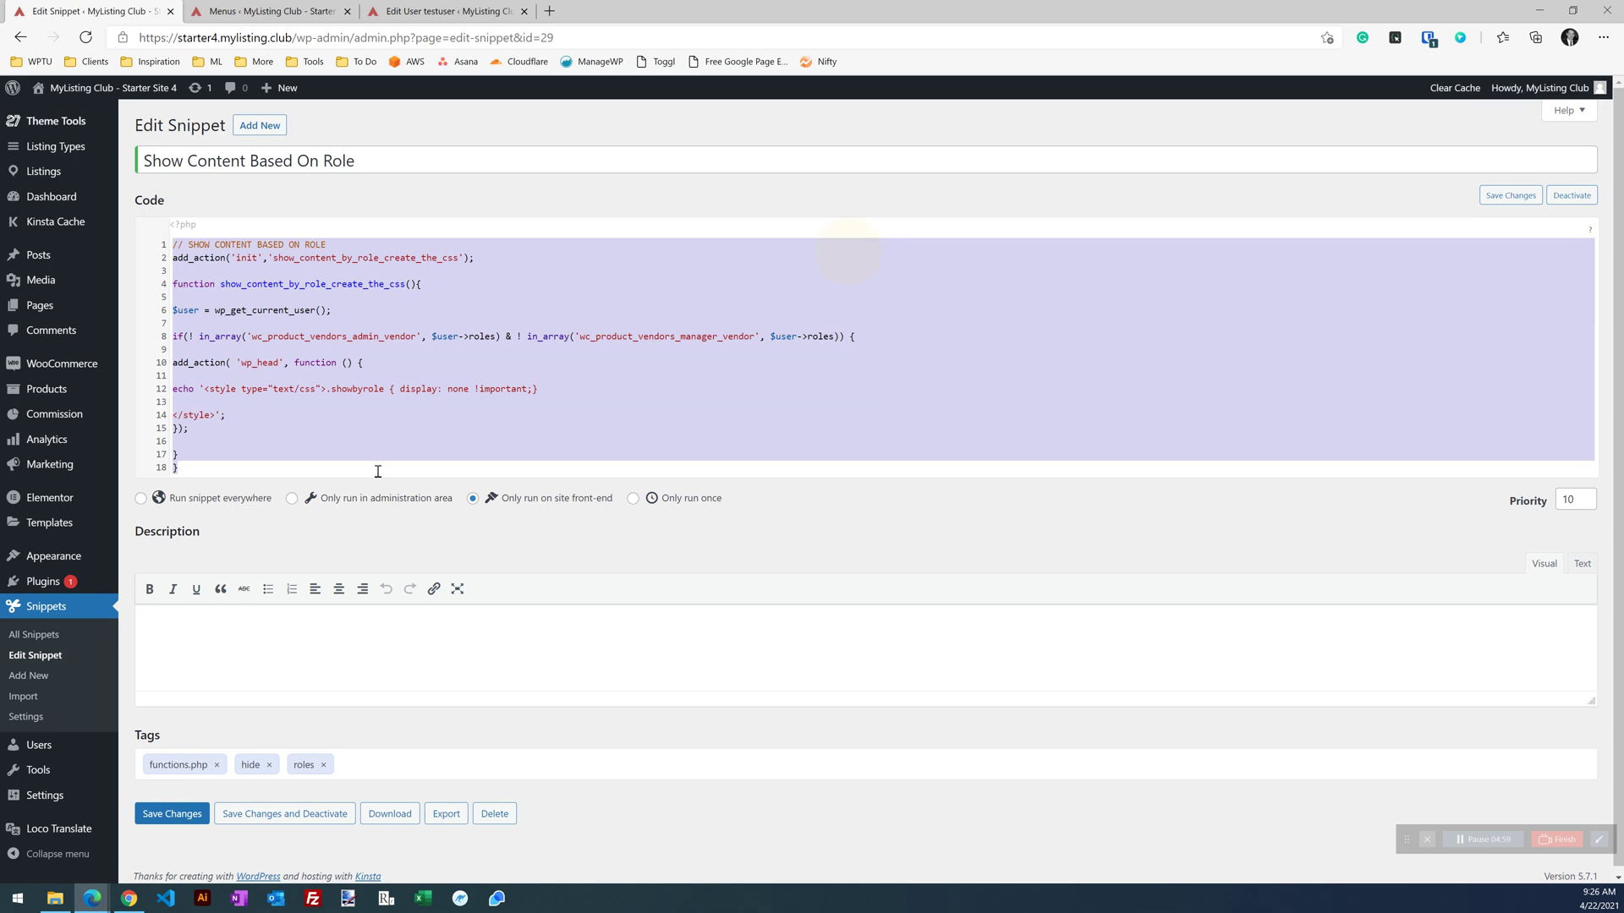
pyautogui.click(639, 565)
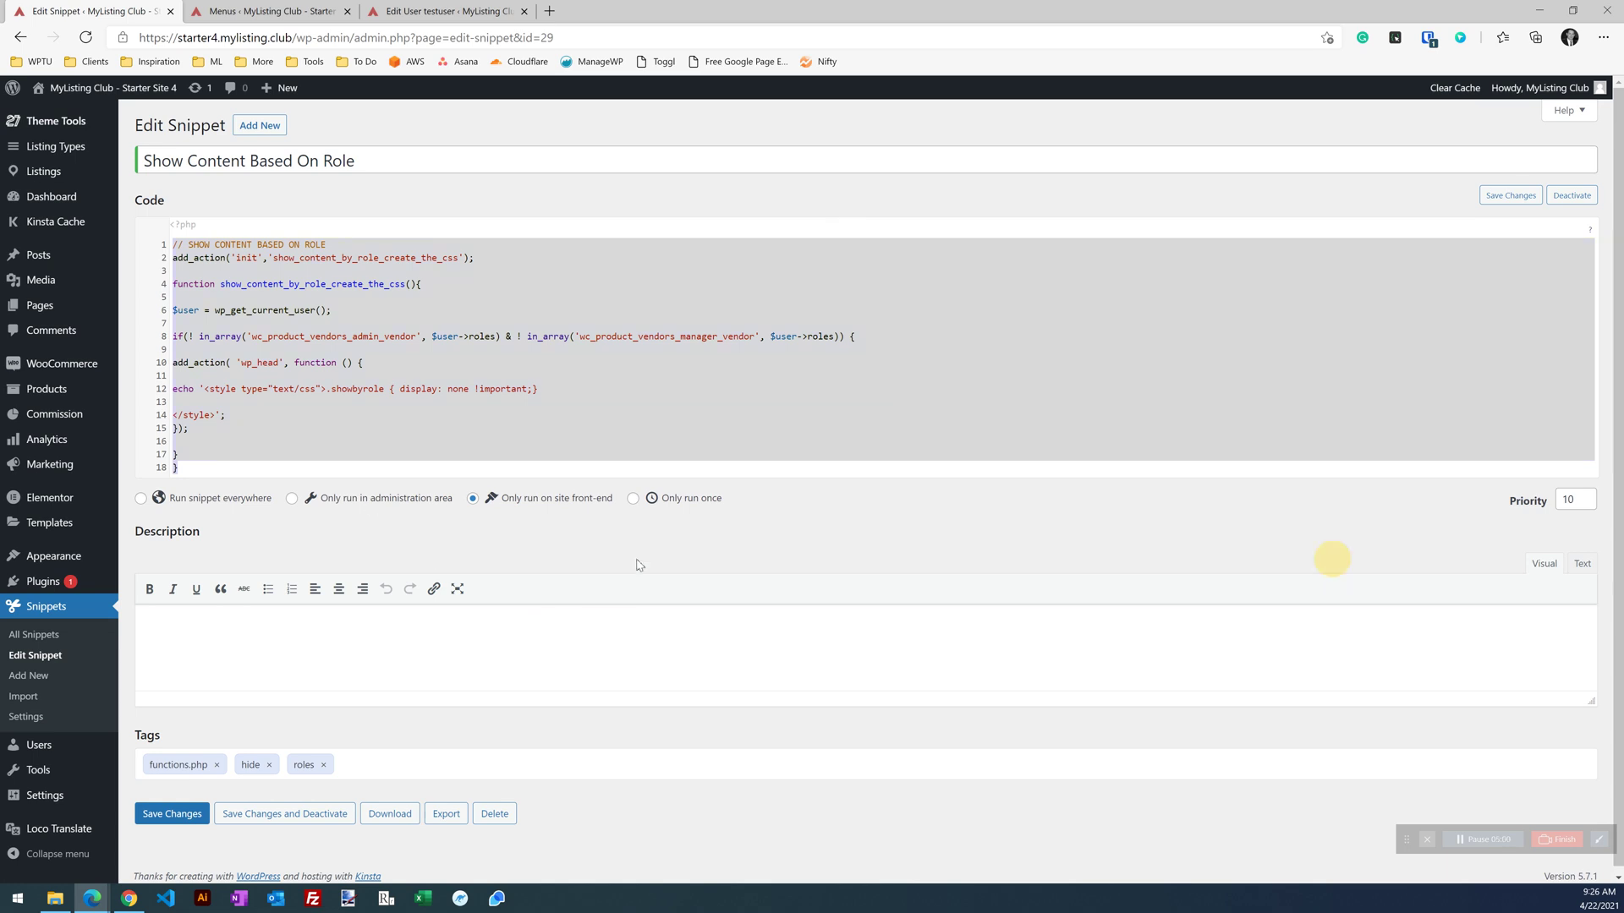
pyautogui.click(600, 286)
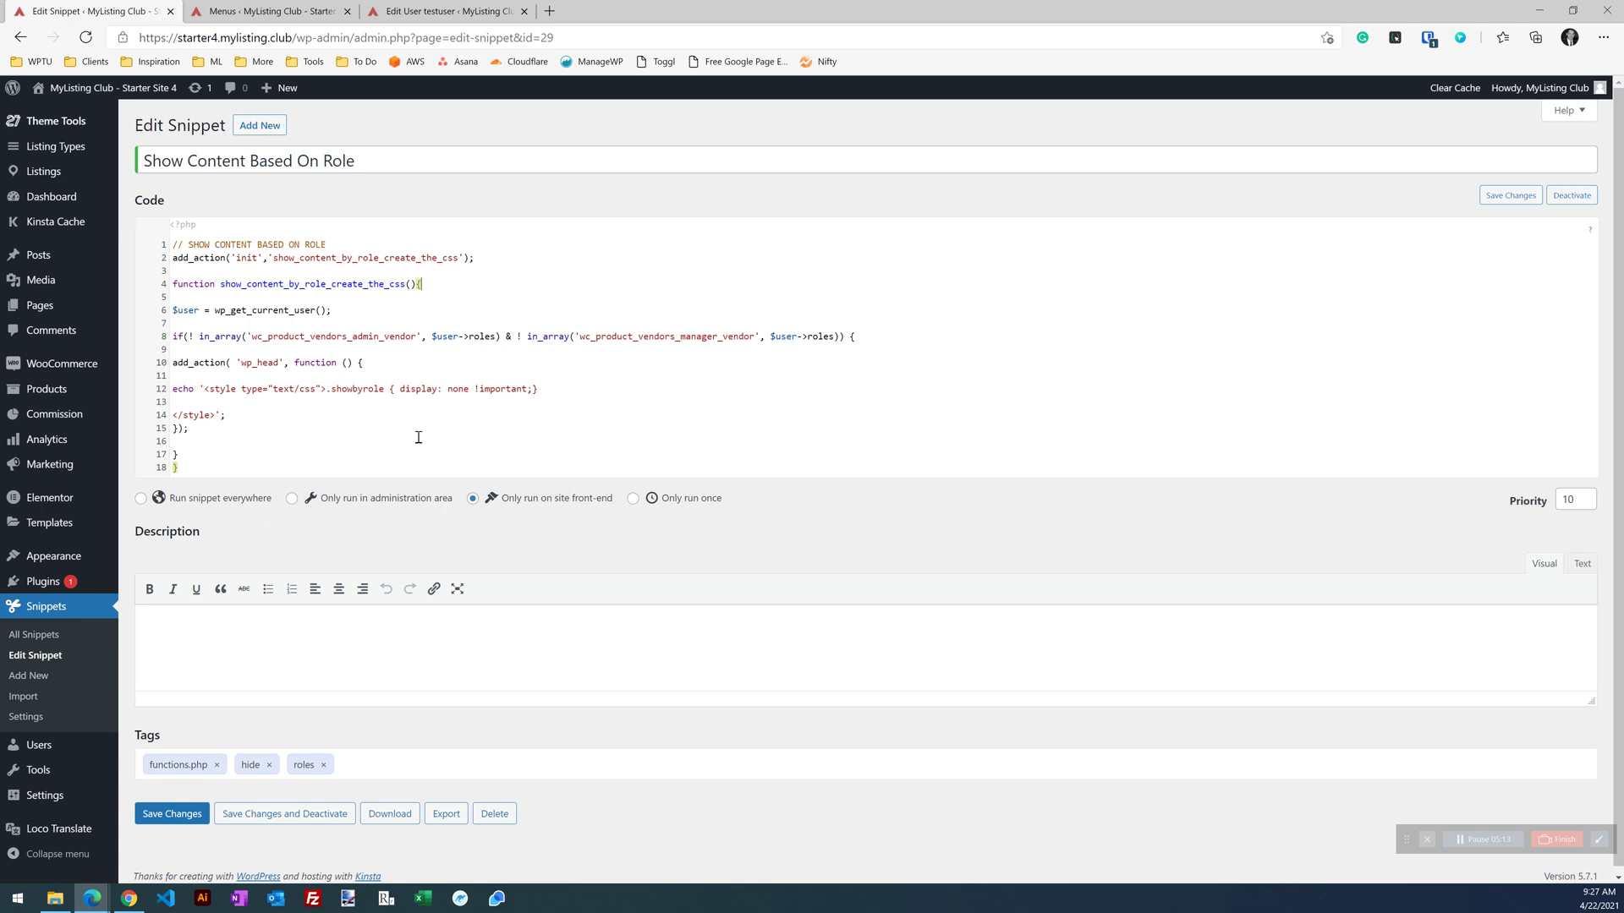
pyautogui.doubleClick(370, 396)
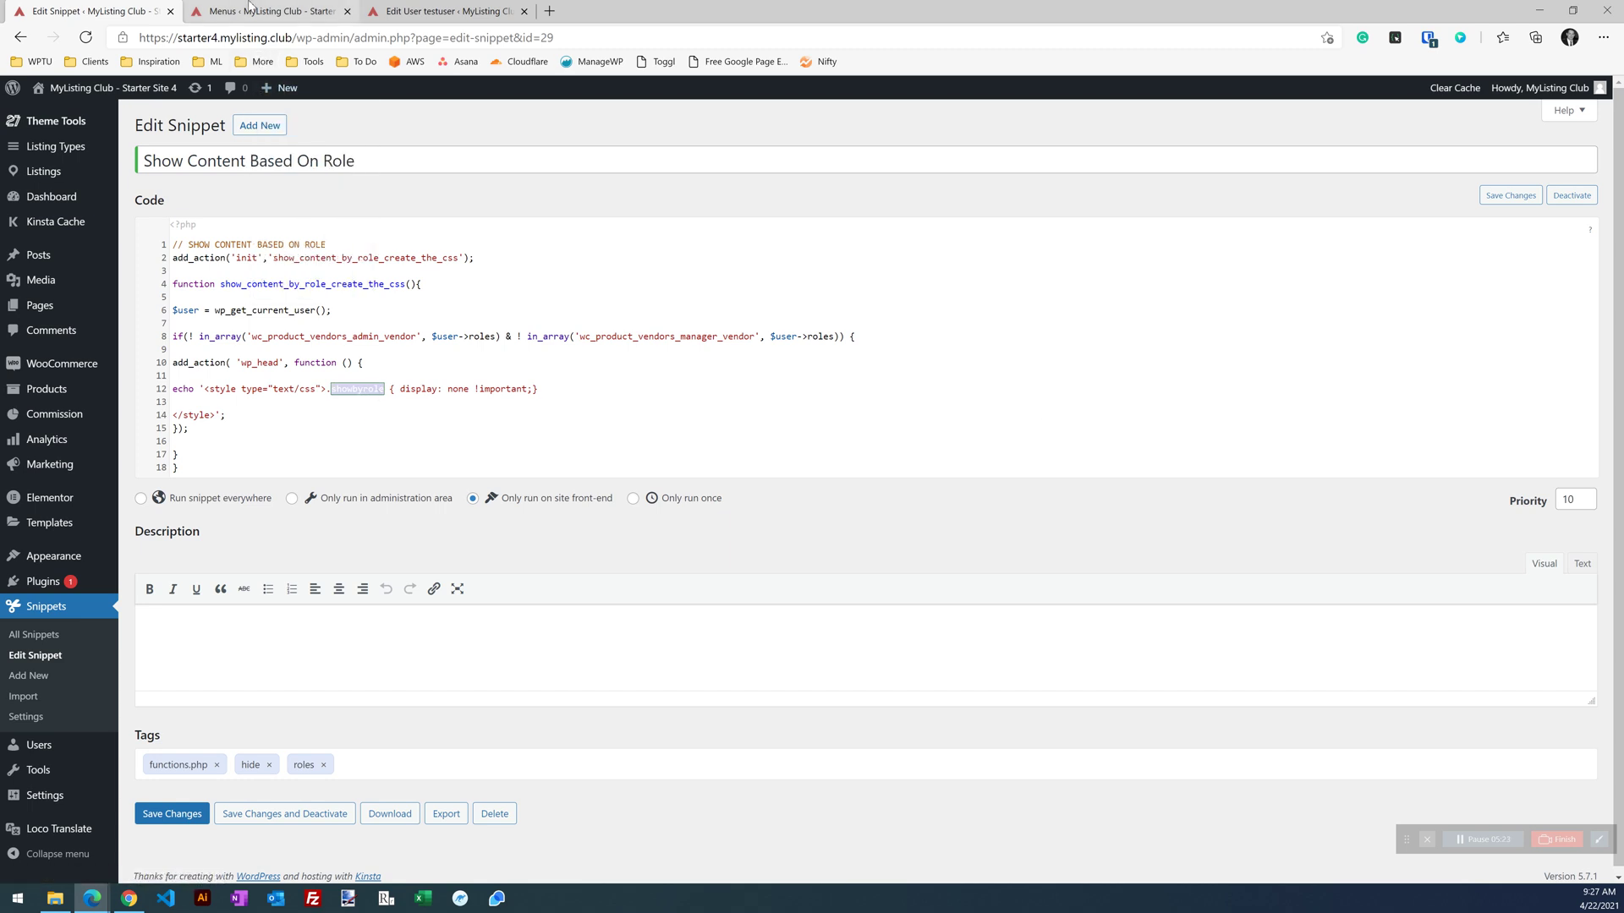
pyautogui.click(250, 10)
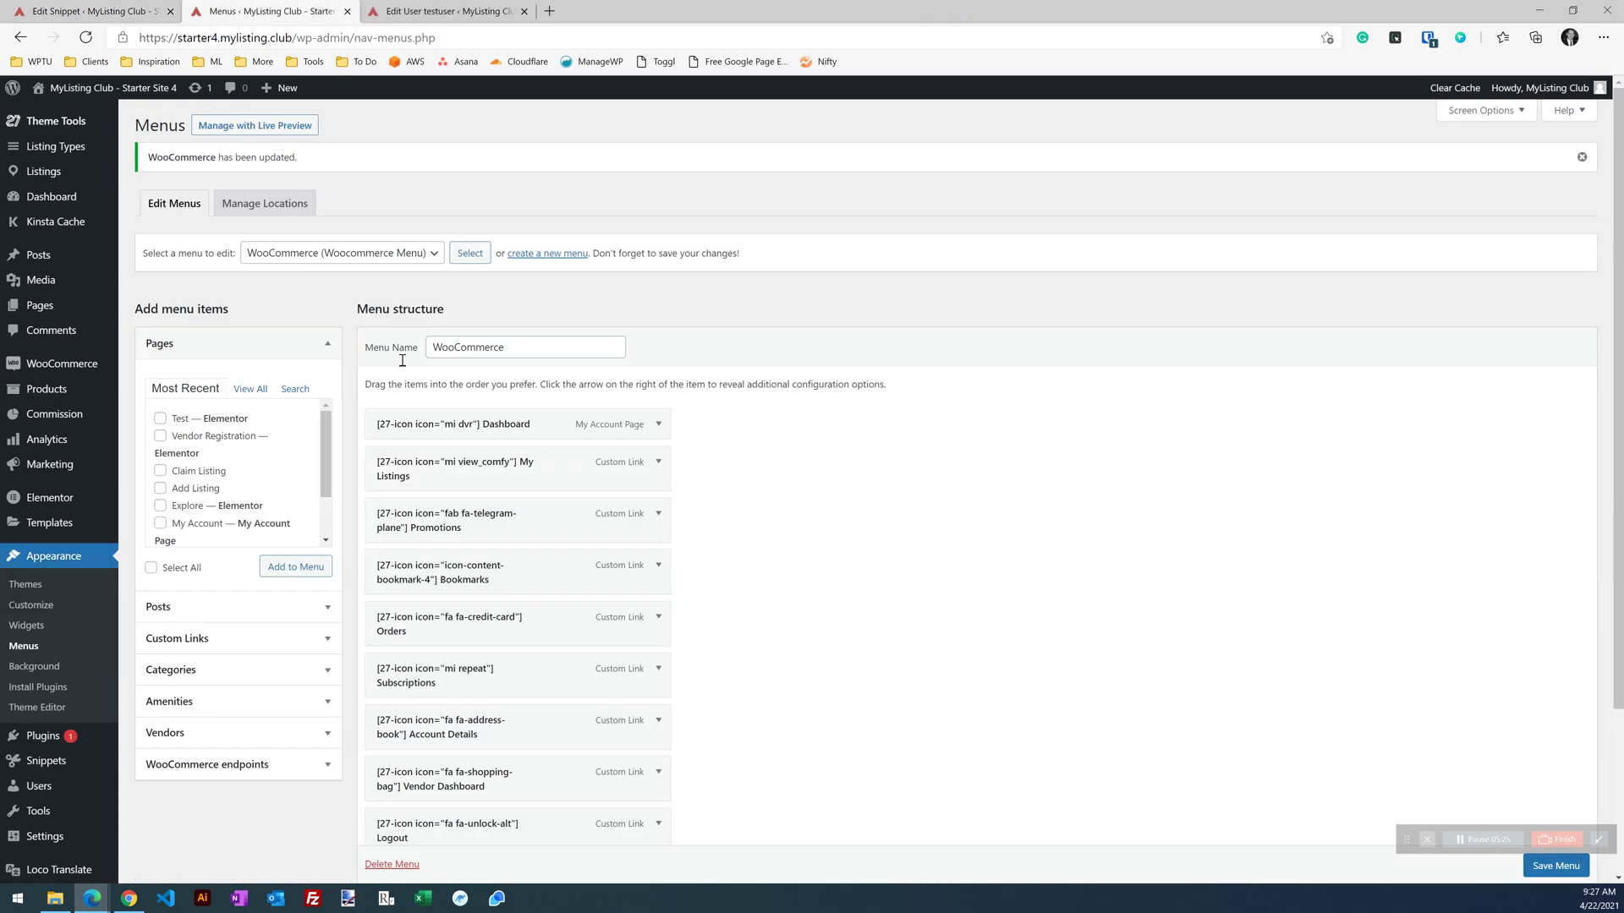
pyautogui.scroll(-2, 403, 360)
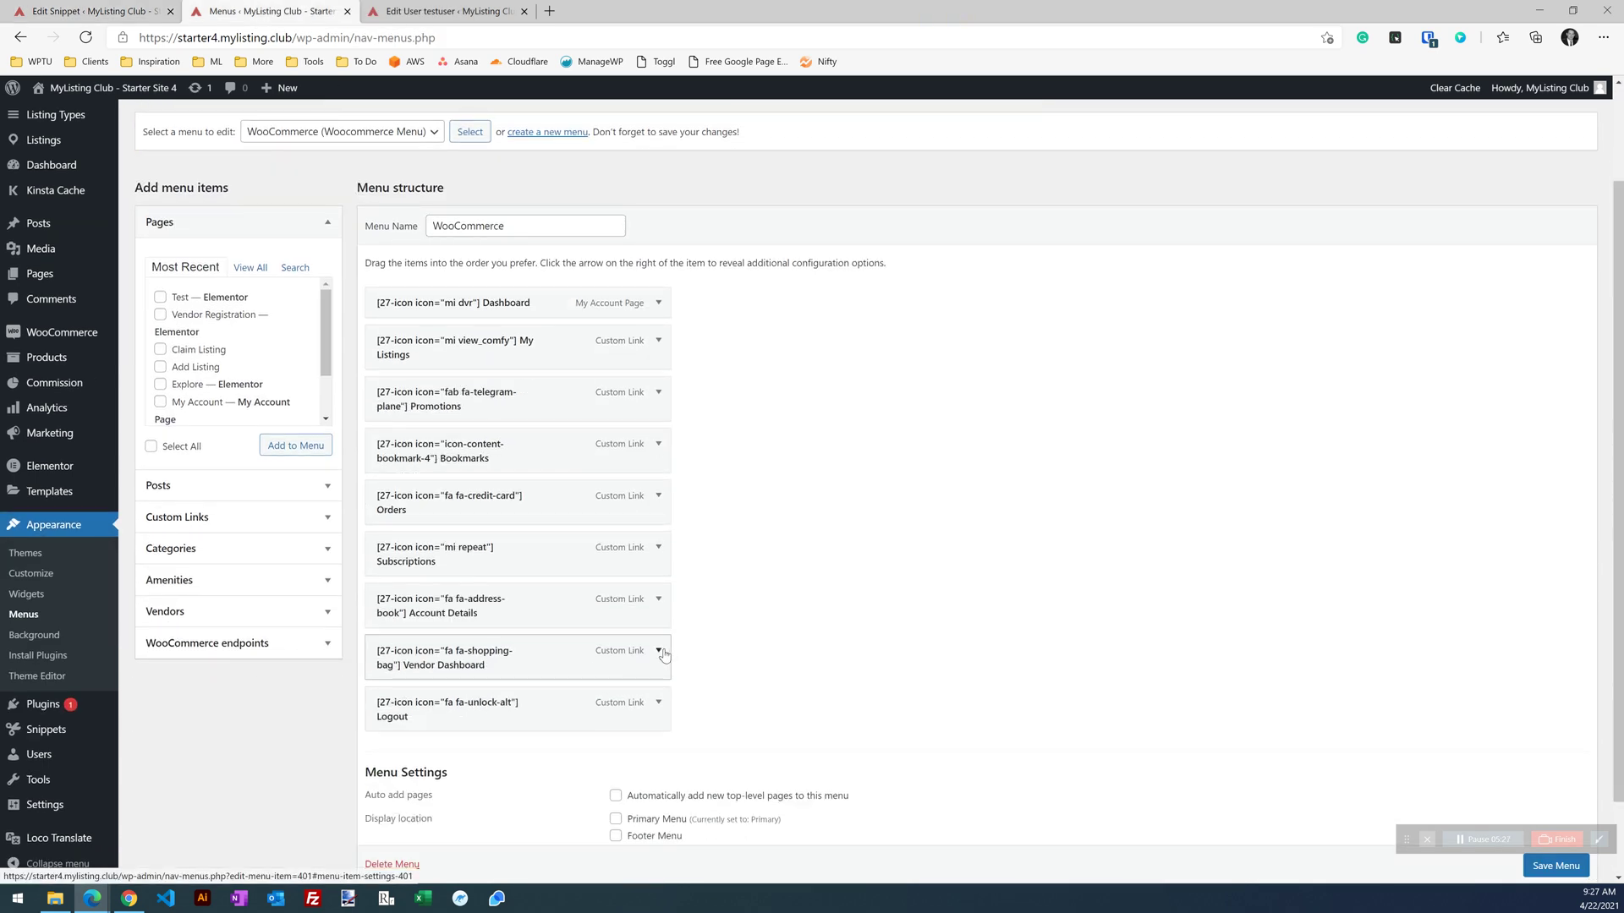
pyautogui.click(659, 651)
pyautogui.scroll(-4, 507, 592)
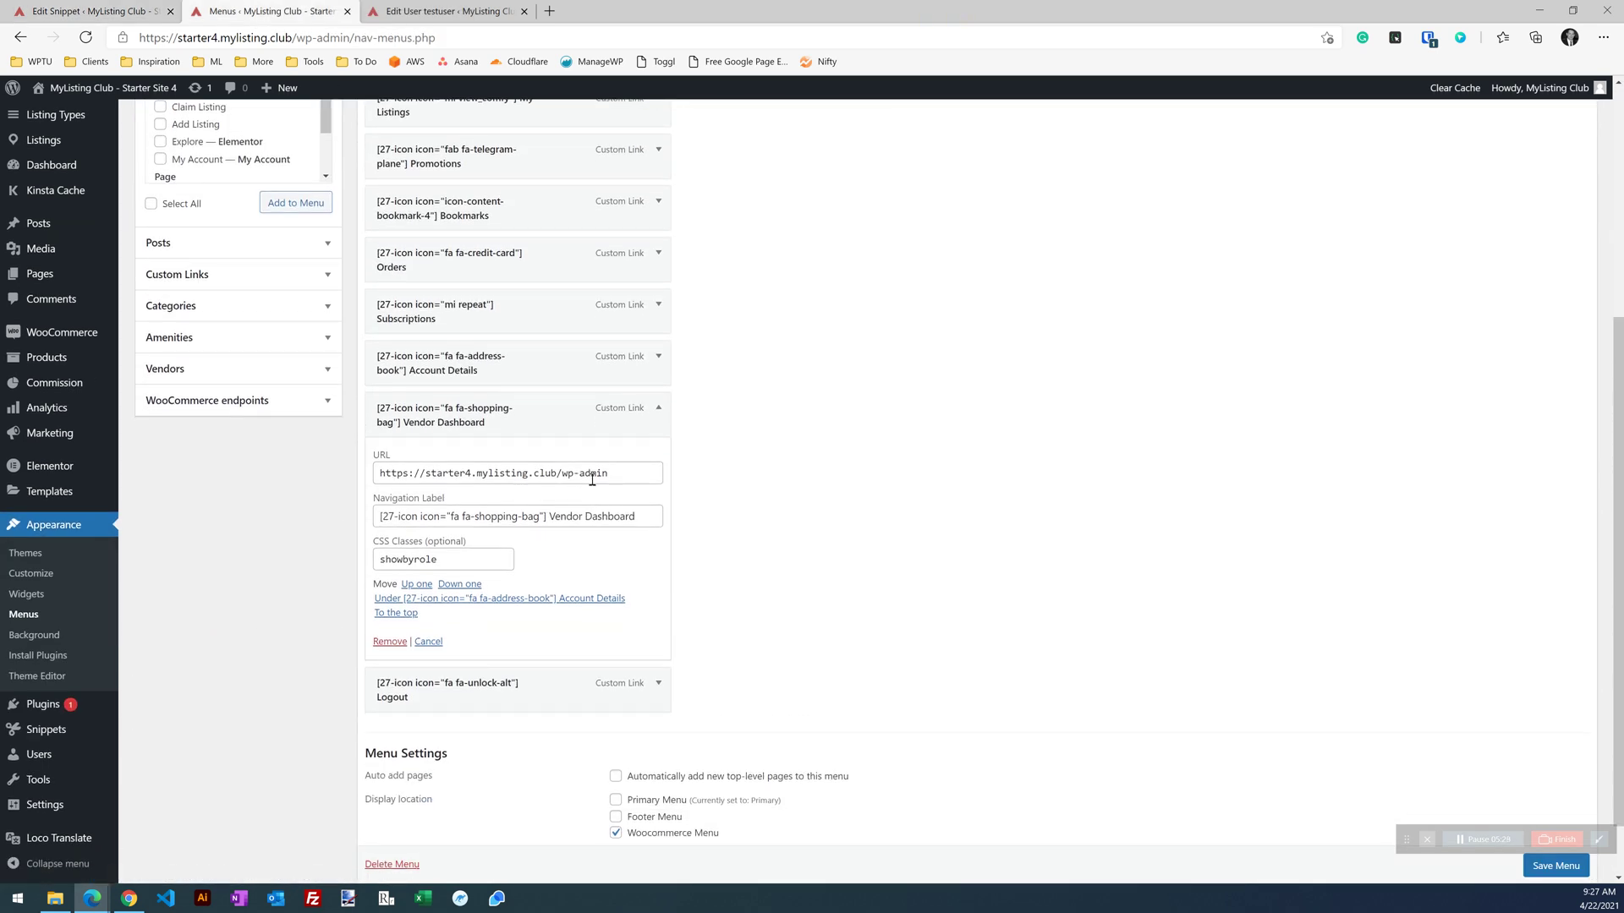
pyautogui.doubleClick(466, 561)
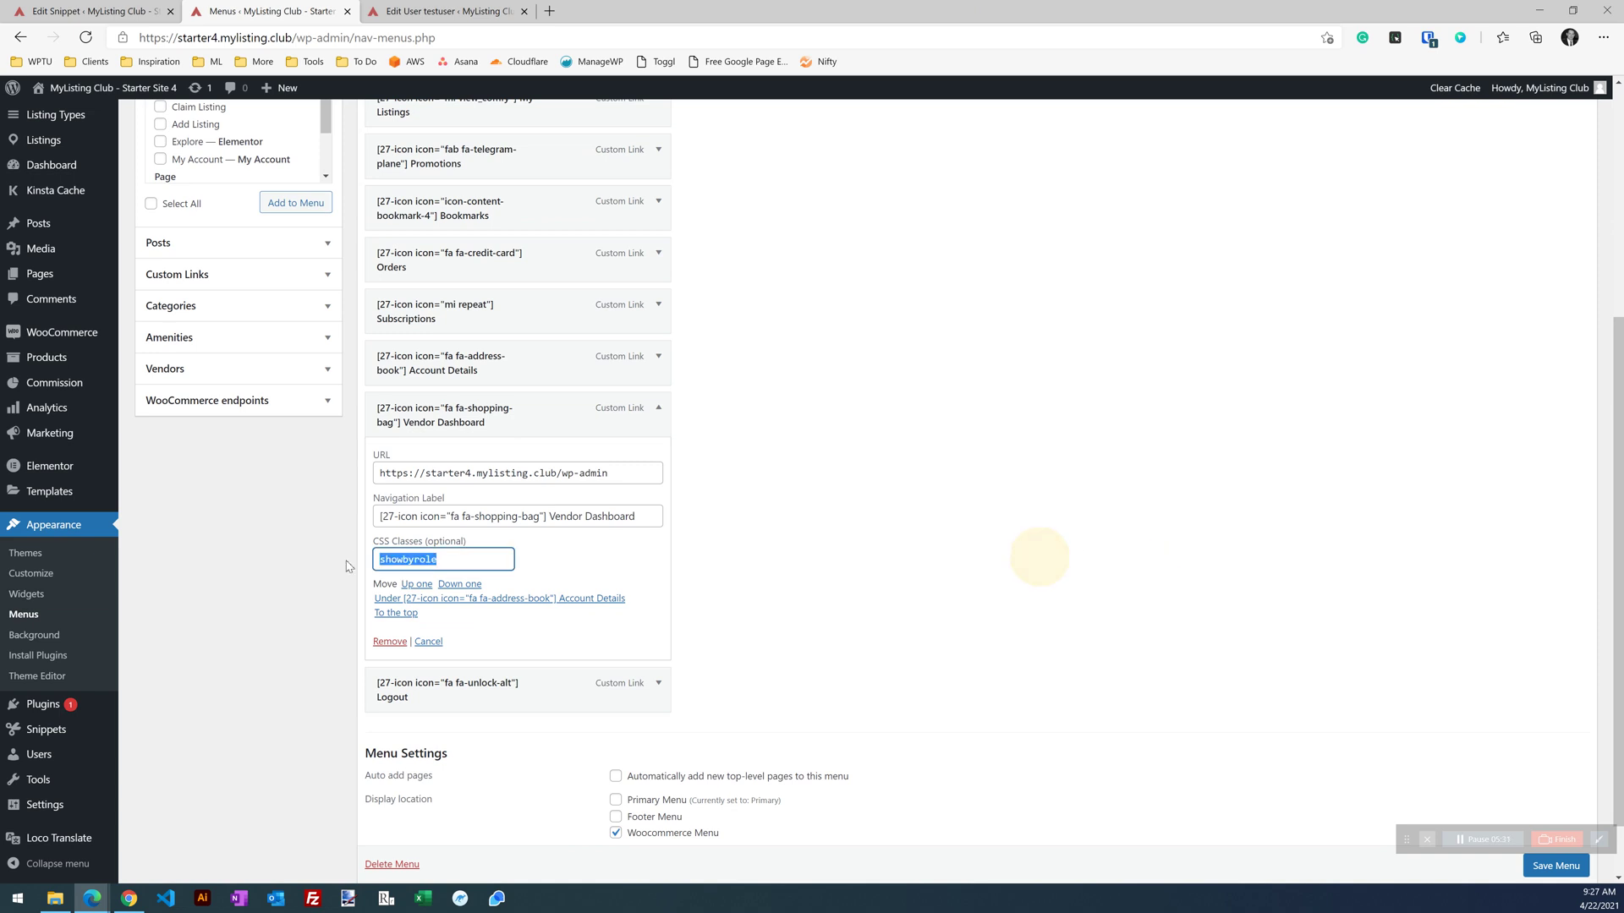
pyautogui.click(727, 484)
pyautogui.scroll(5, 733, 491)
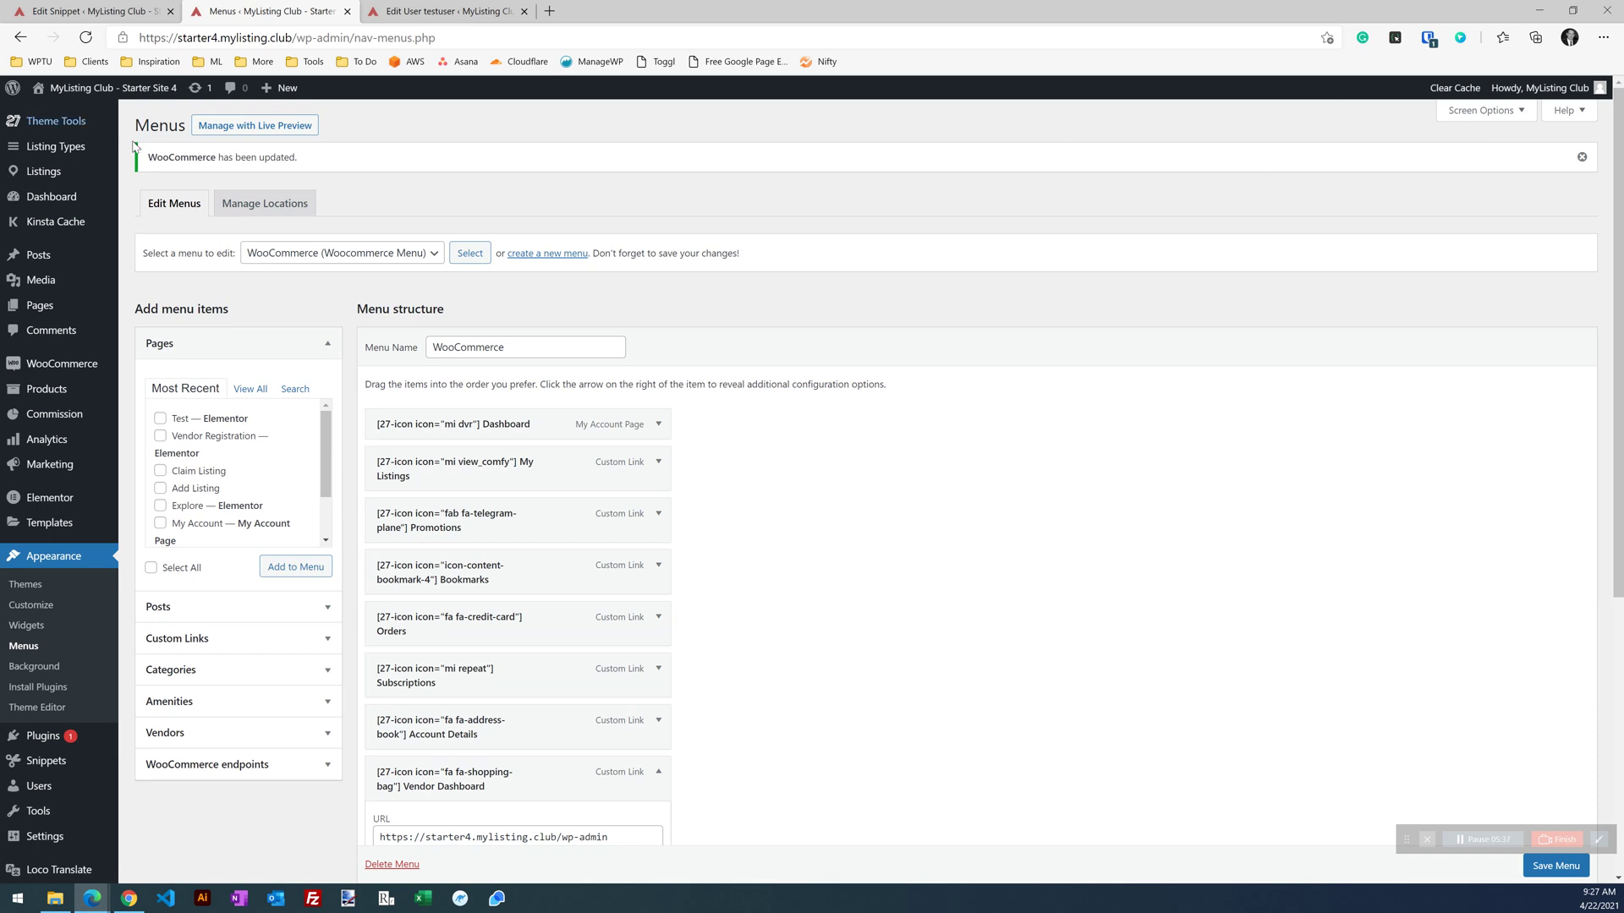
pyautogui.click(1498, 122)
pyautogui.click(327, 229)
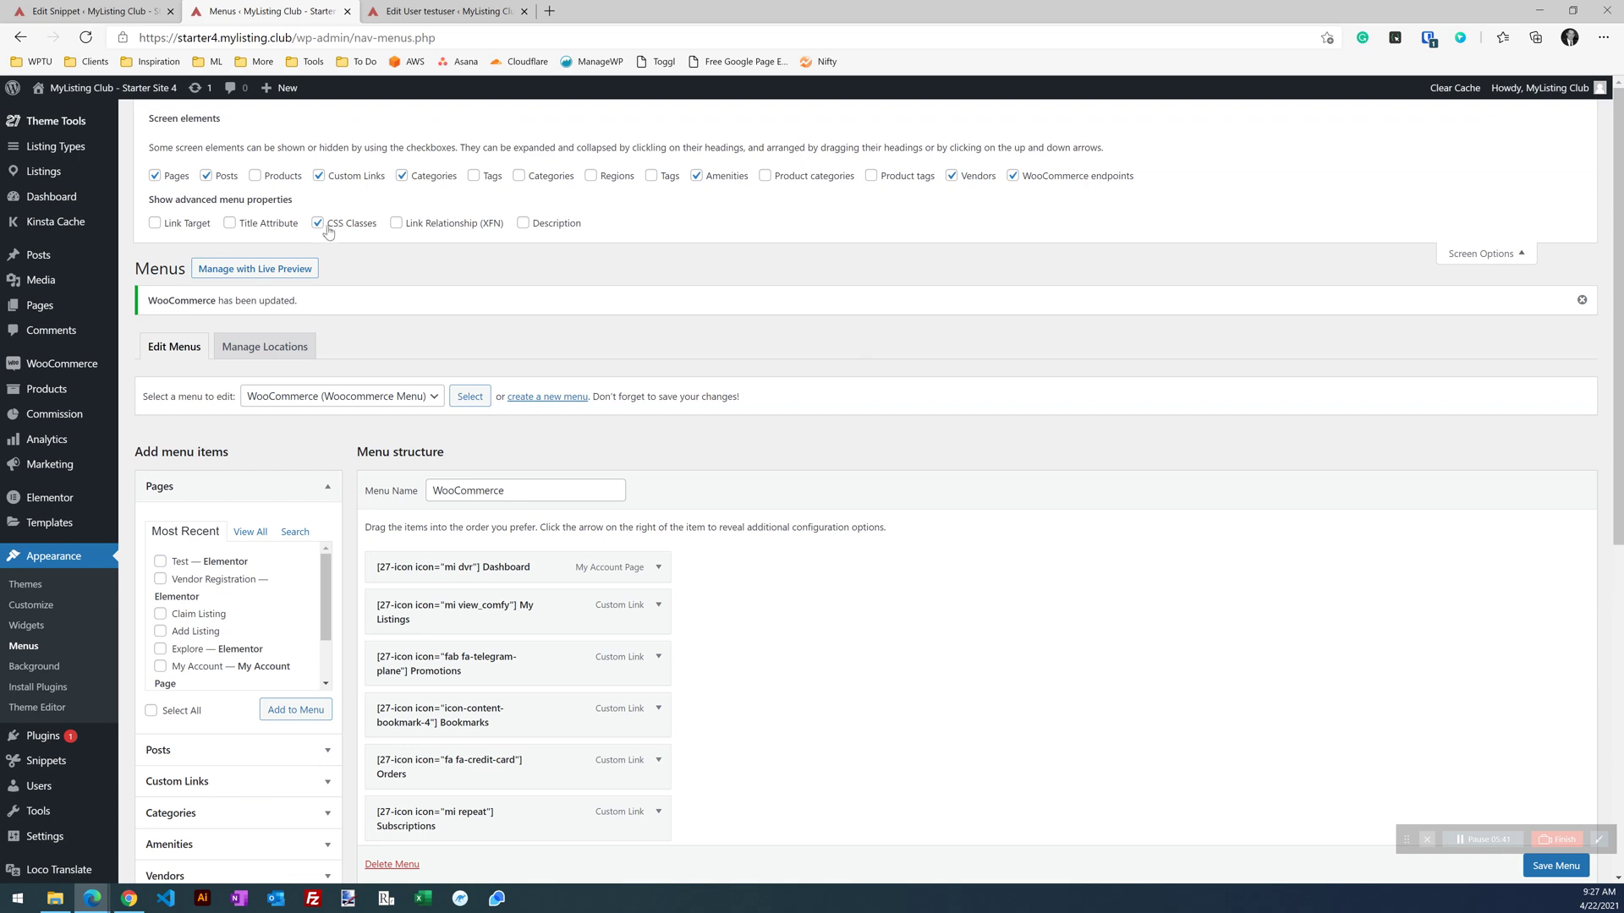
pyautogui.click(1479, 258)
pyautogui.scroll(-4, 592, 651)
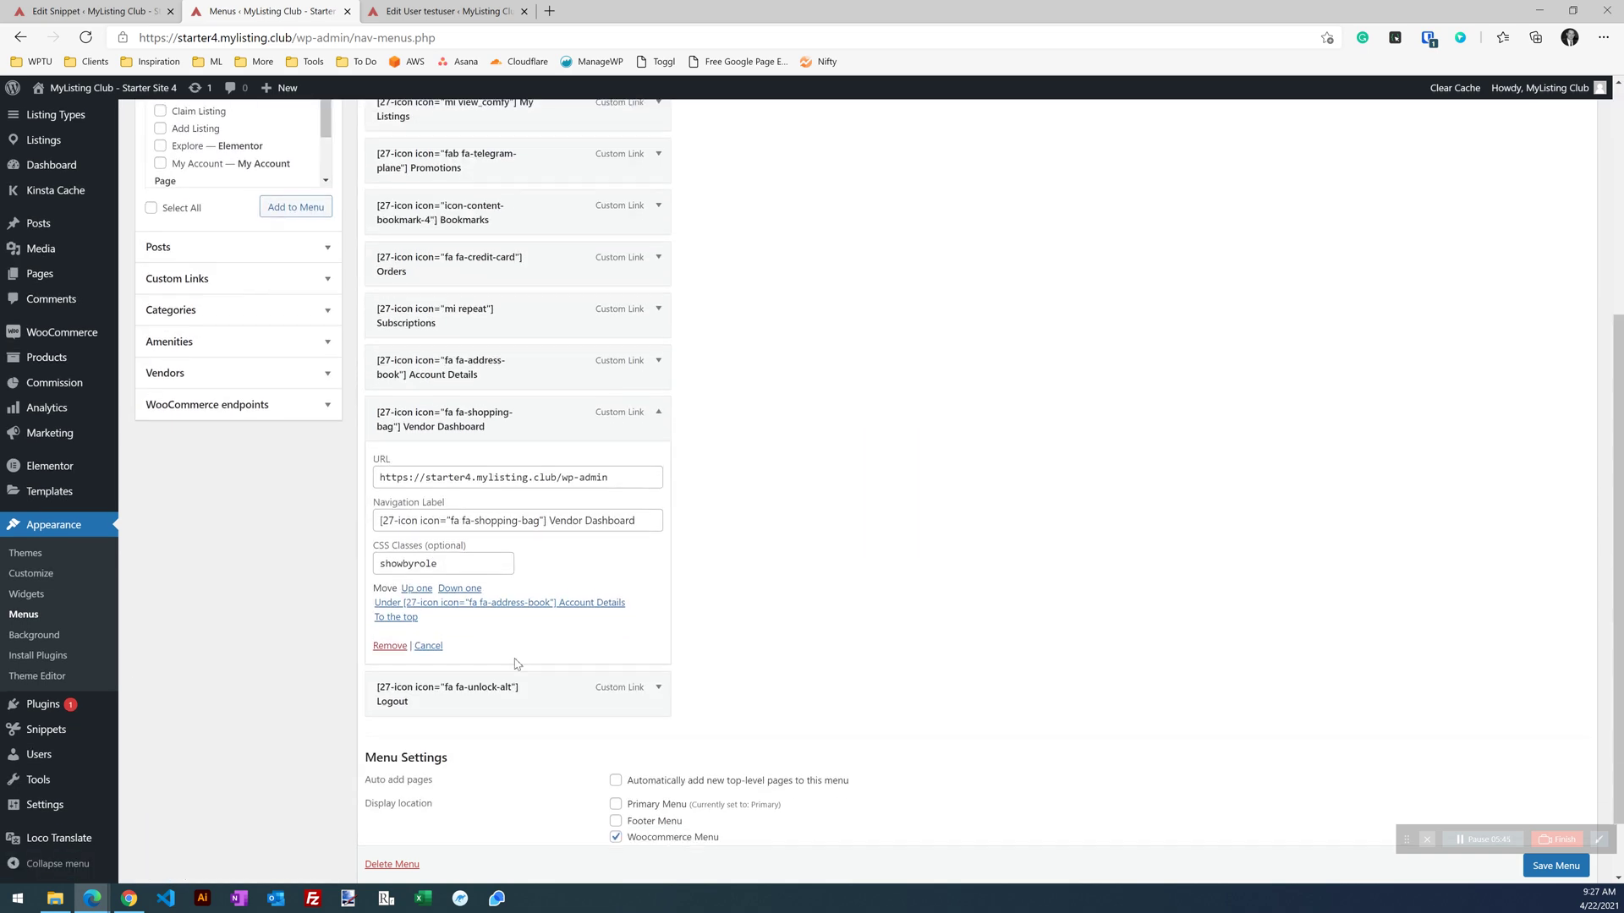
pyautogui.doubleClick(444, 565)
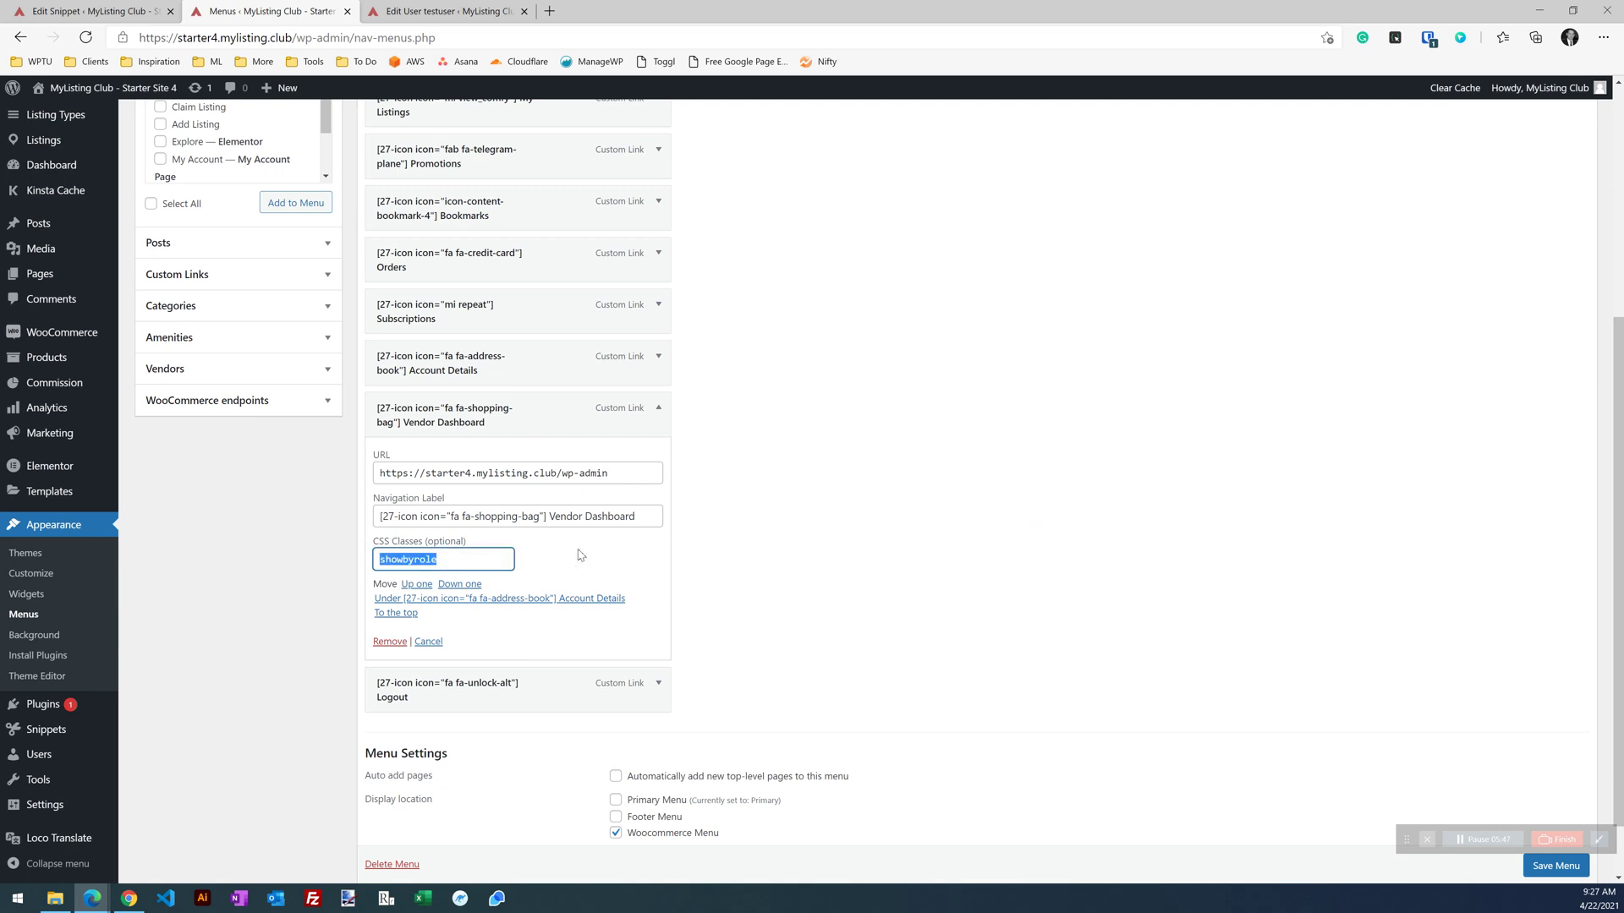
pyautogui.scroll(-1, 581, 555)
pyautogui.scroll(5, 581, 554)
pyautogui.scroll(-4, 639, 518)
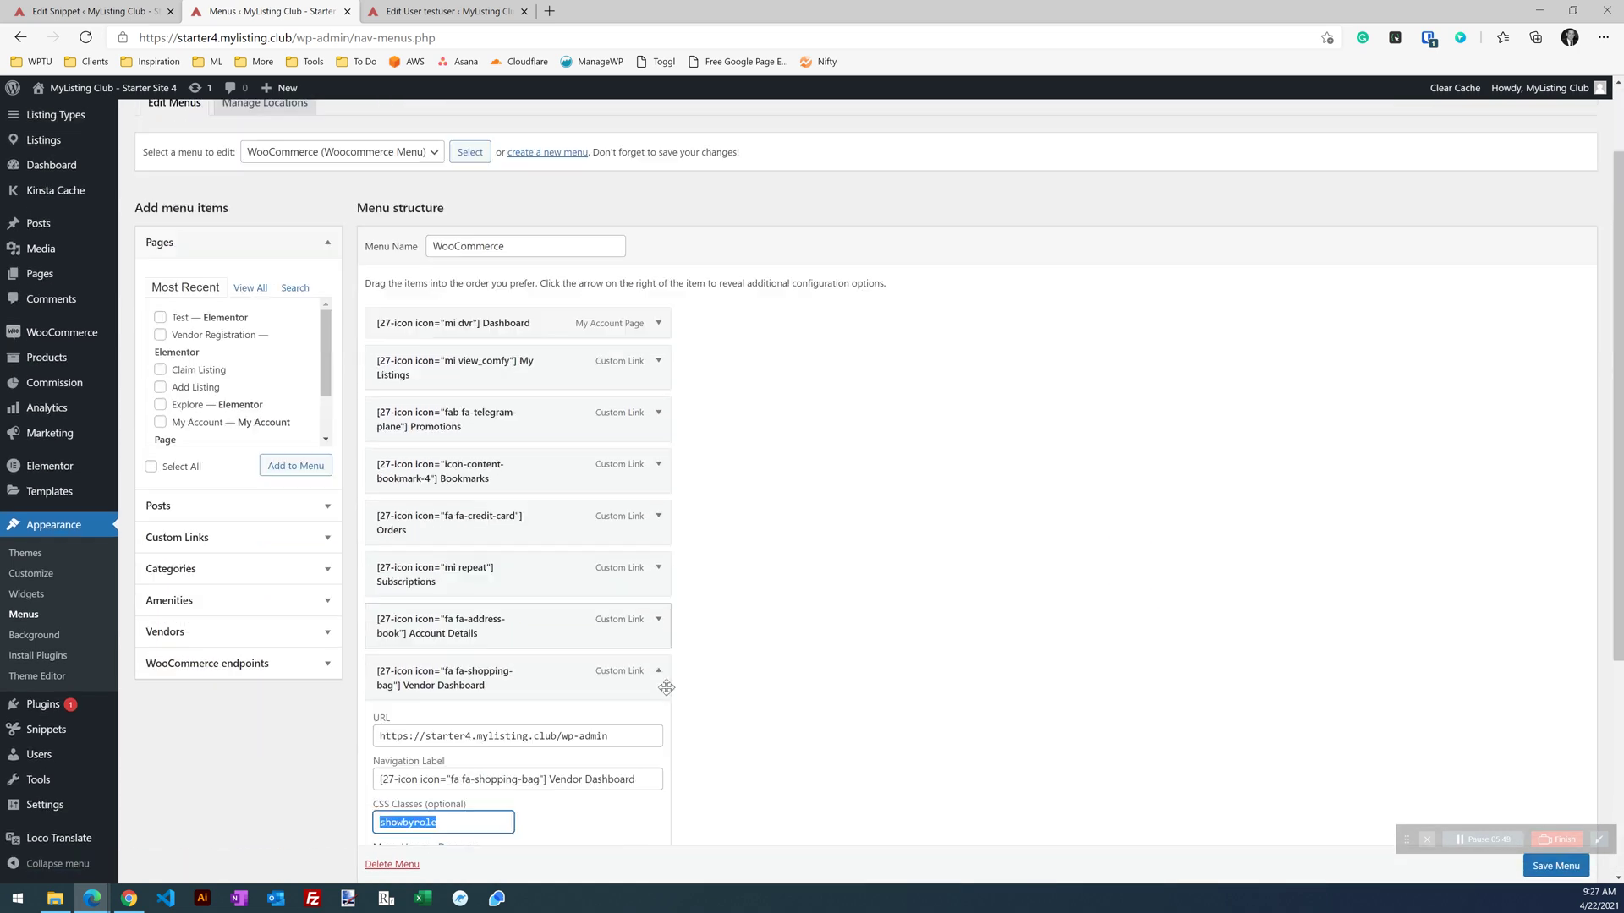
pyautogui.click(659, 413)
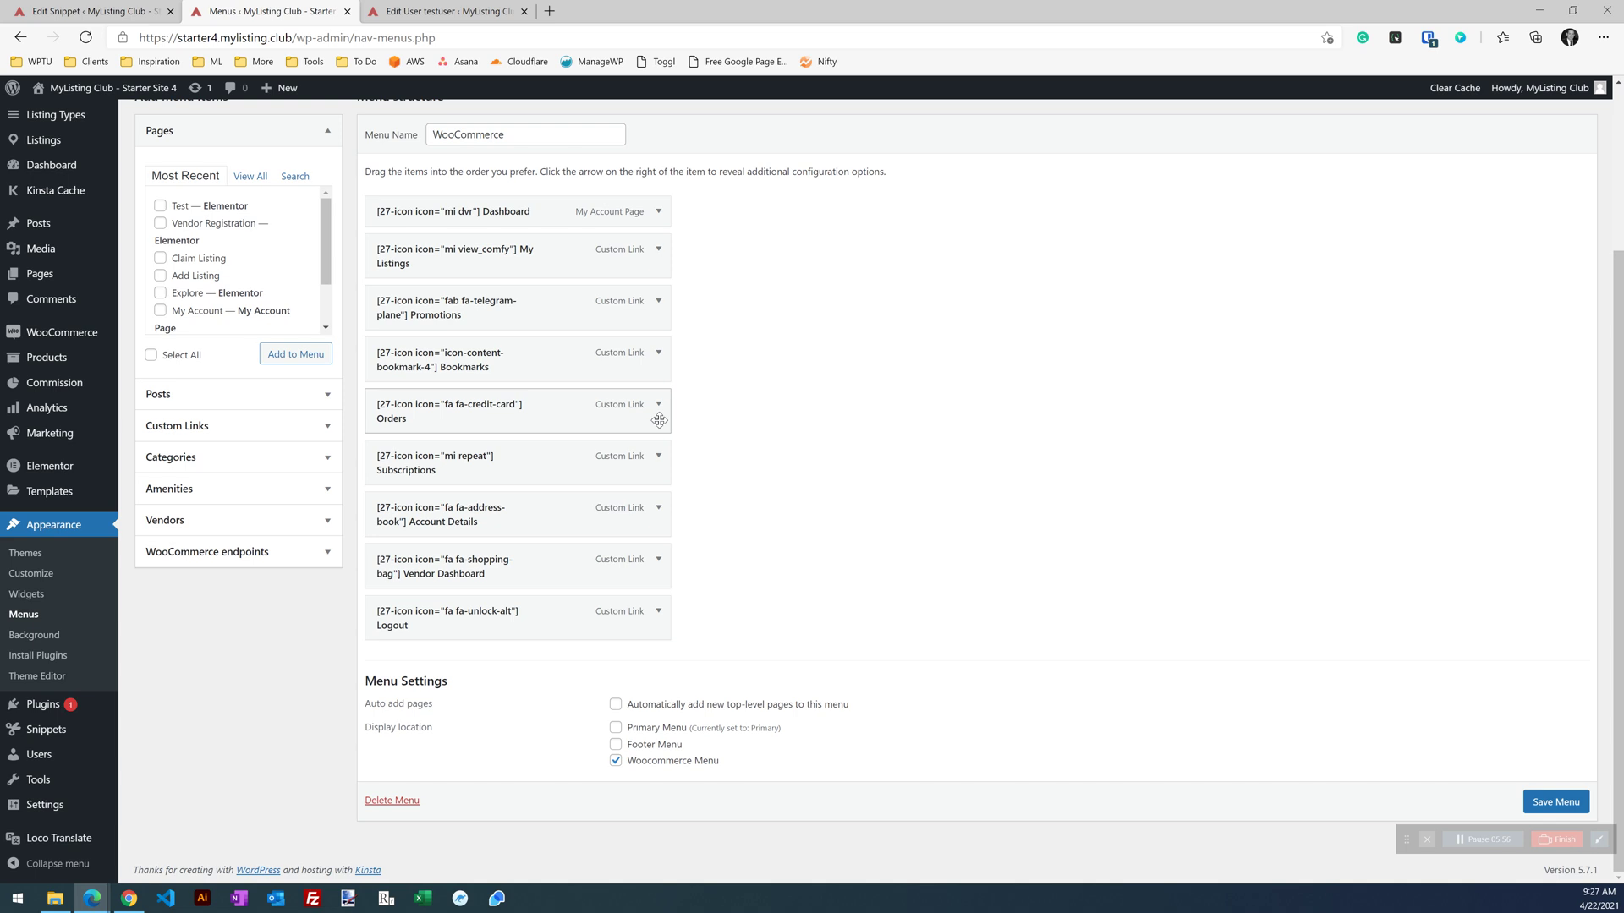
# Step: Open the test user's Edit User page and confirm the role is Subscriber
pyautogui.click(415, 8)
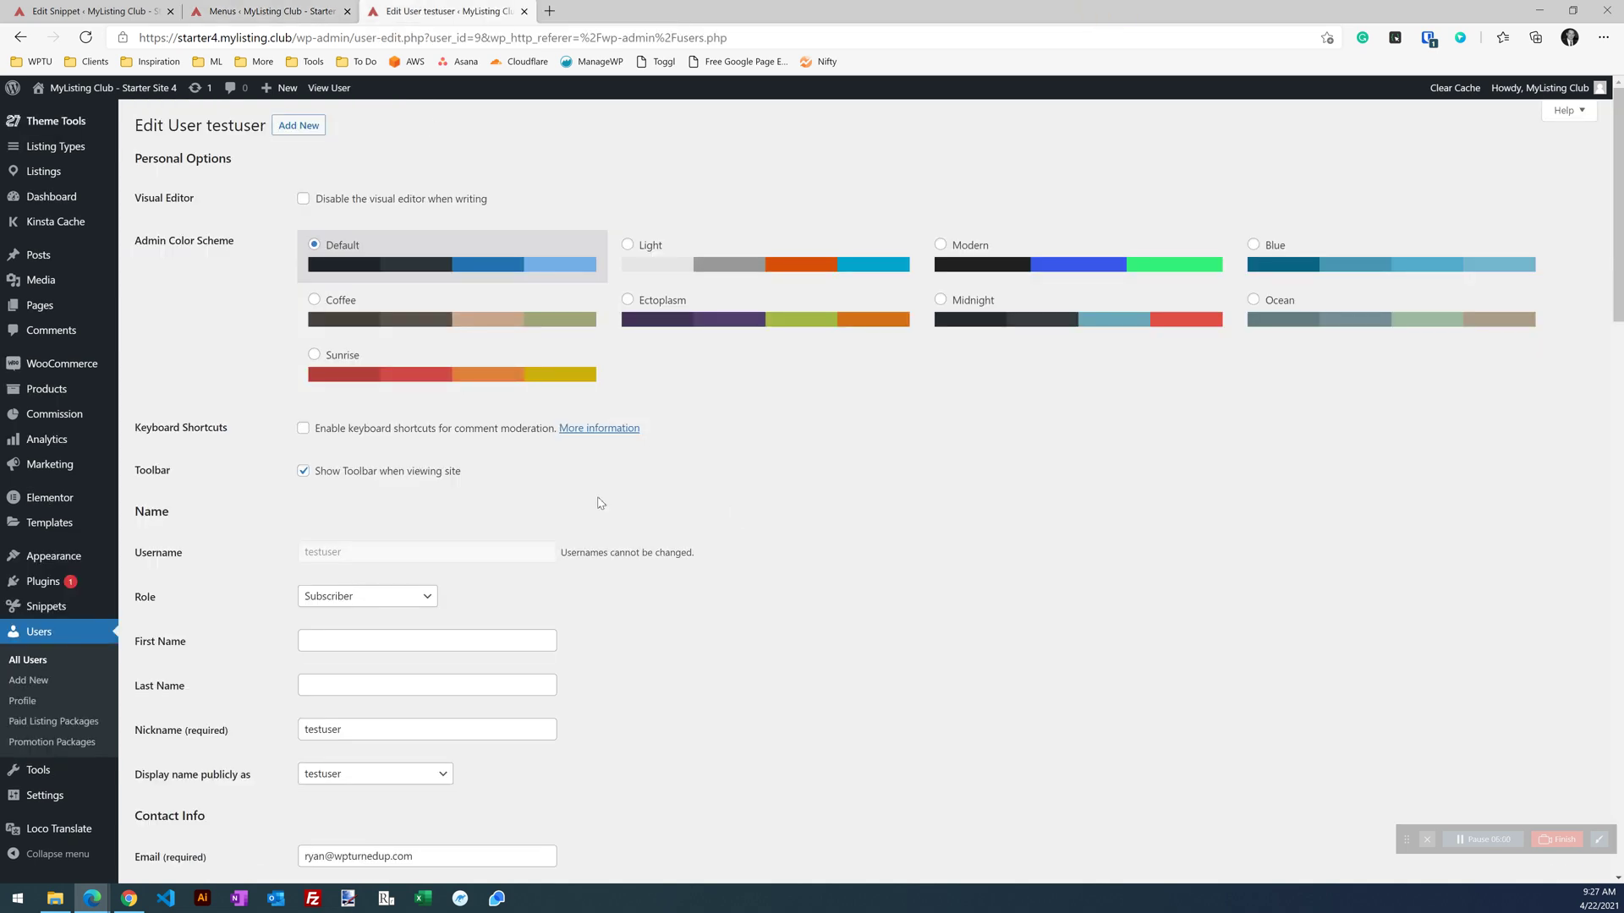
pyautogui.scroll(-3, 598, 503)
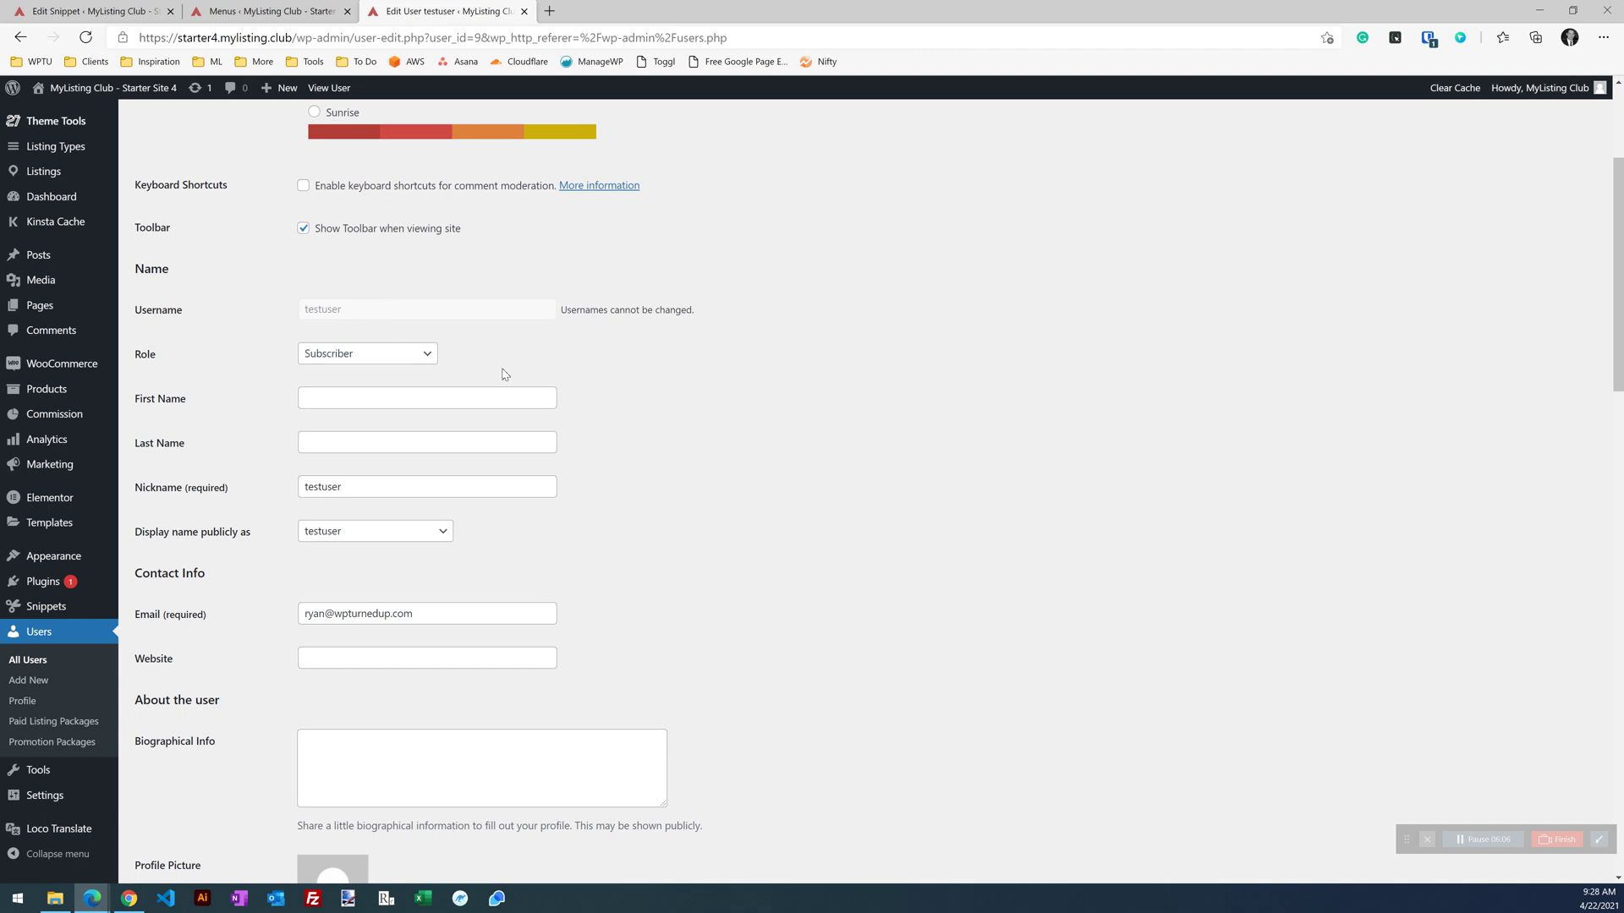
pyautogui.scroll(1, 457, 504)
pyautogui.scroll(2, 457, 504)
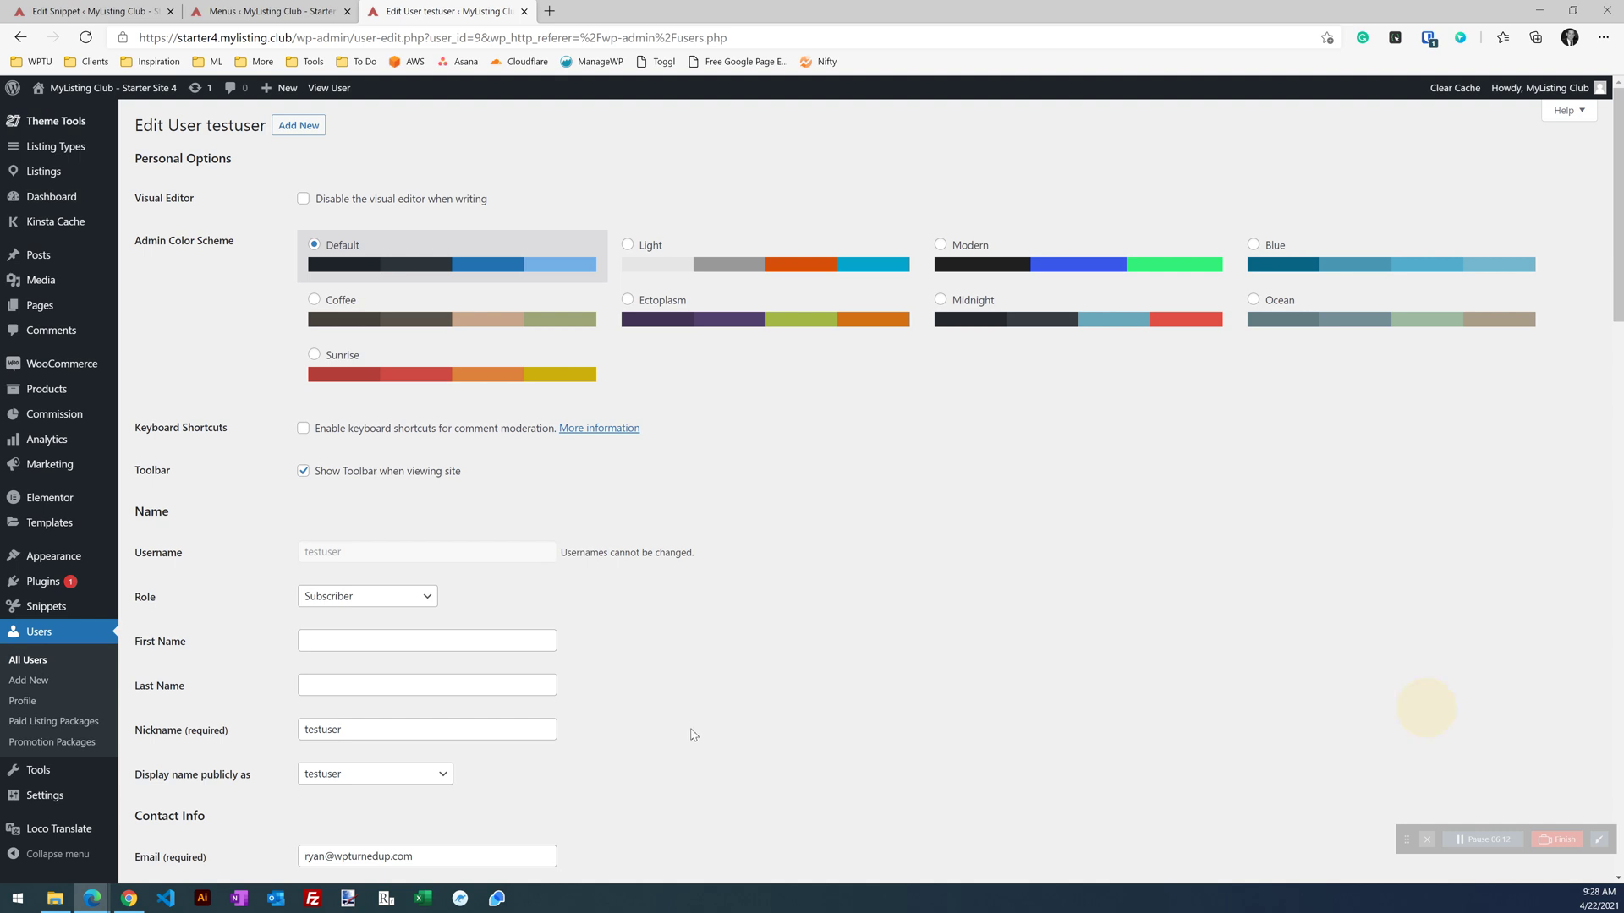
# Step: Log in to the site in Chrome with the test user's username and password
pyautogui.click(131, 898)
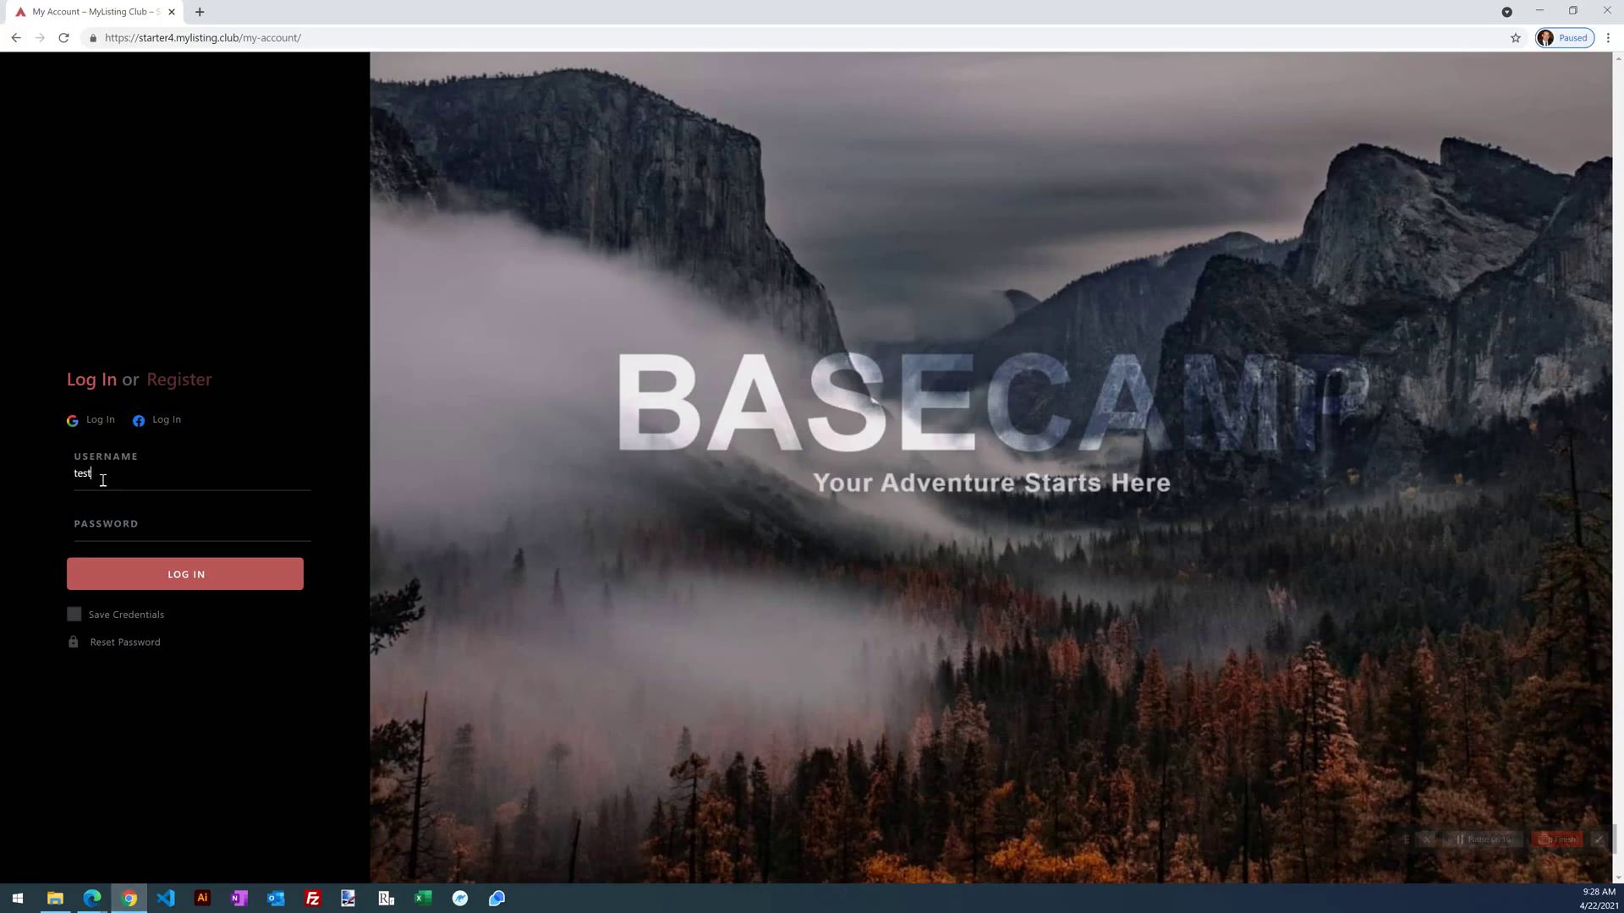
pyautogui.press('Tab')
pyautogui.click(197, 589)
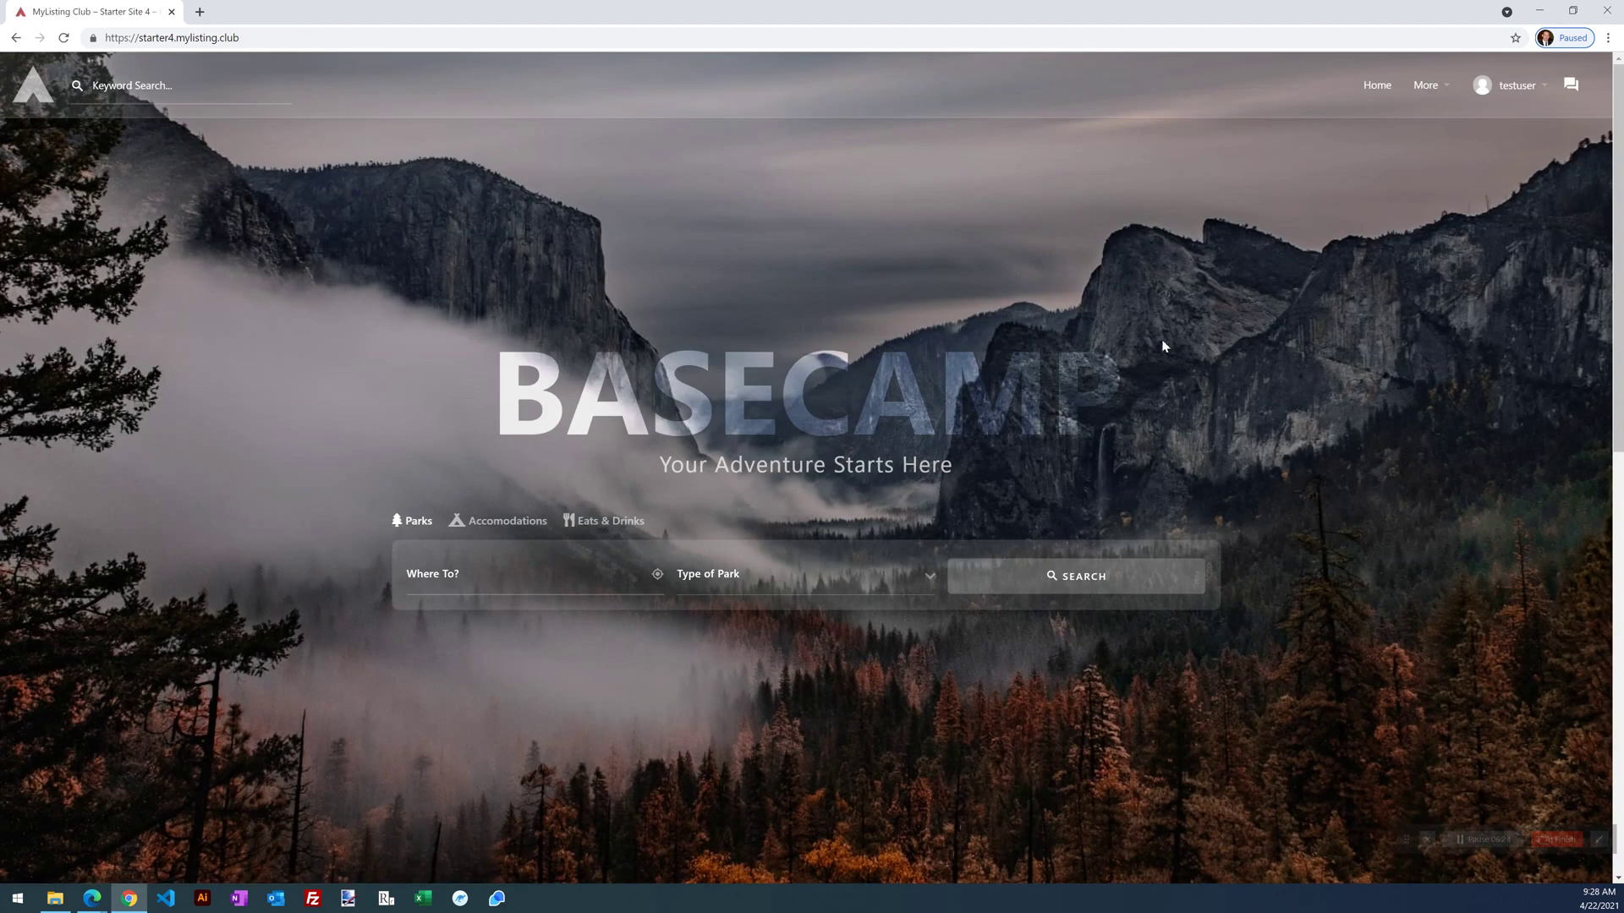
# Step: Check that the More and user menus contain no Vendor Dashboard item
pyautogui.moveTo(1518, 100)
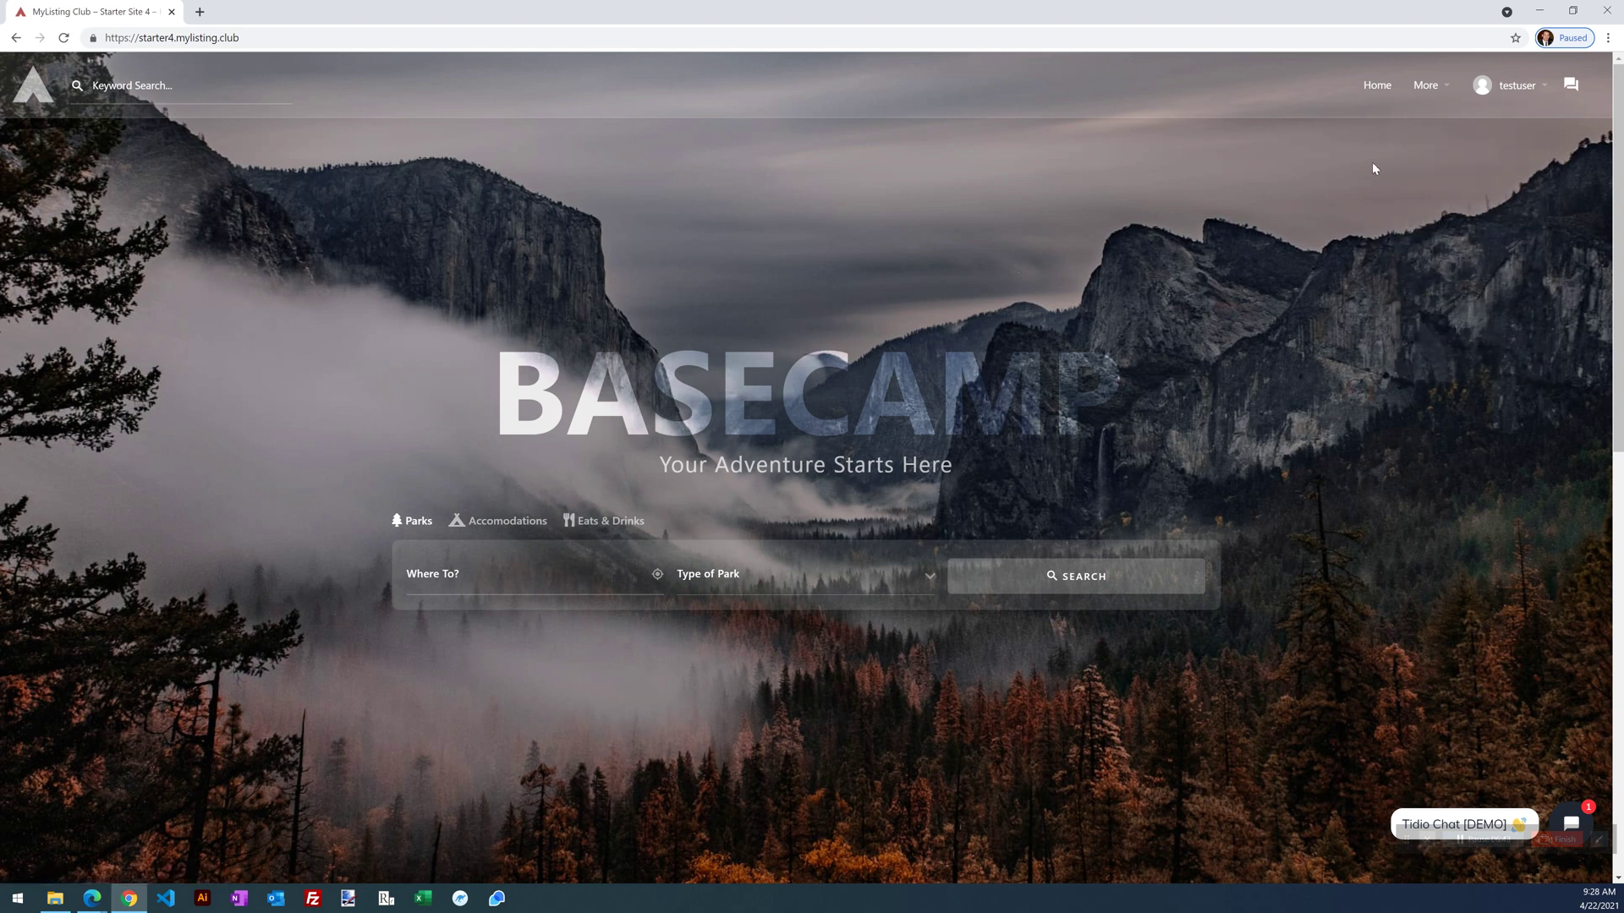
pyautogui.moveTo(1432, 93)
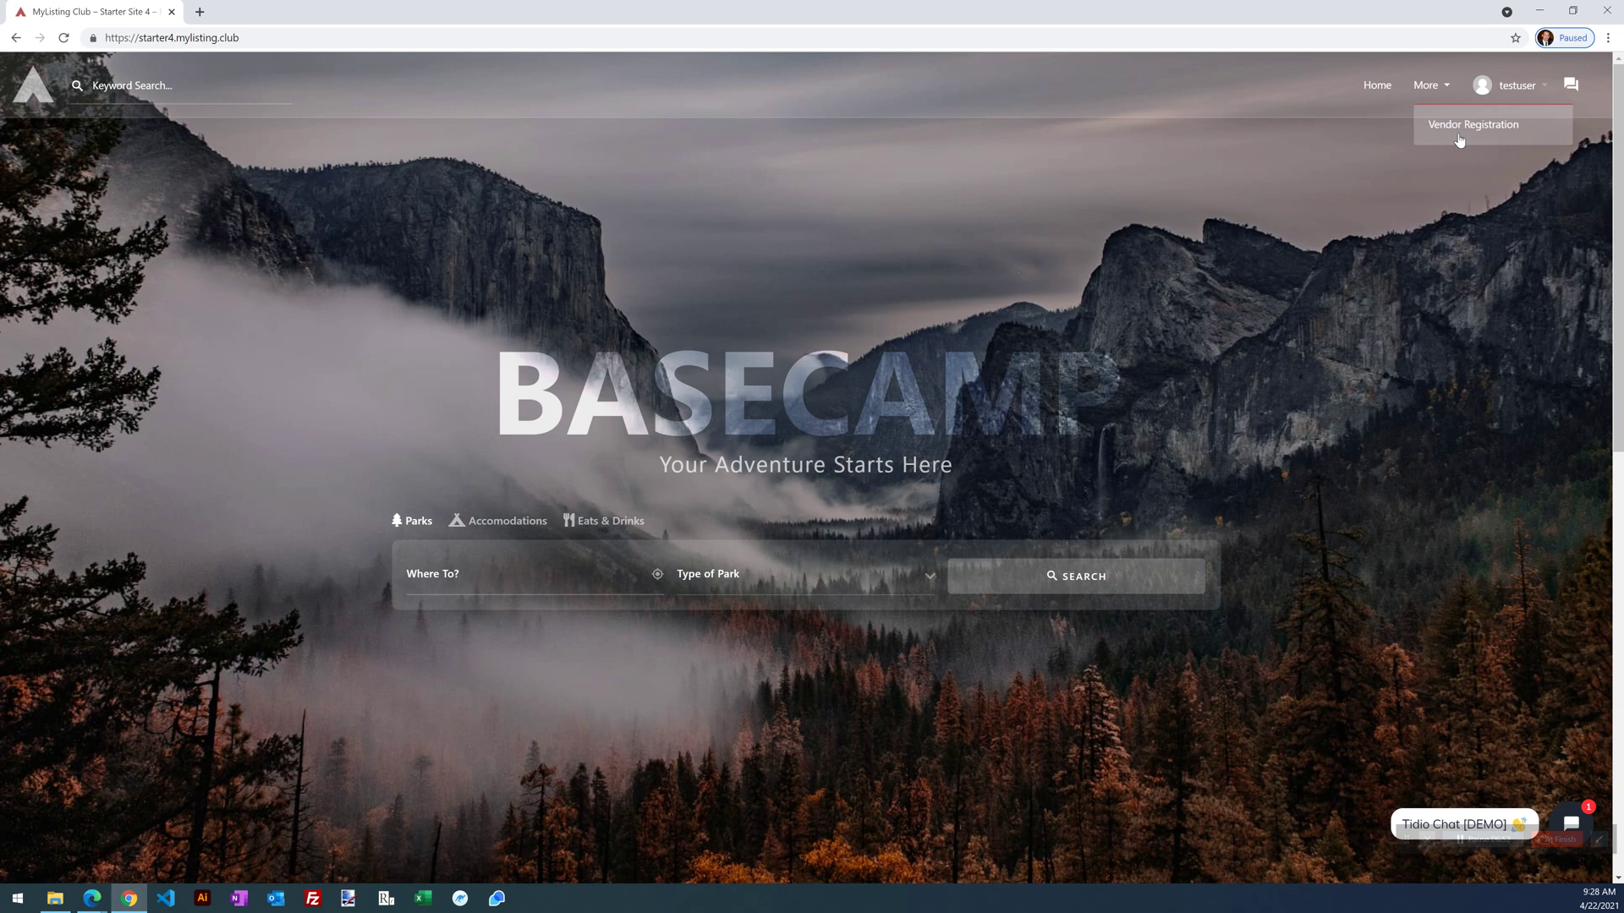
pyautogui.moveTo(1493, 94)
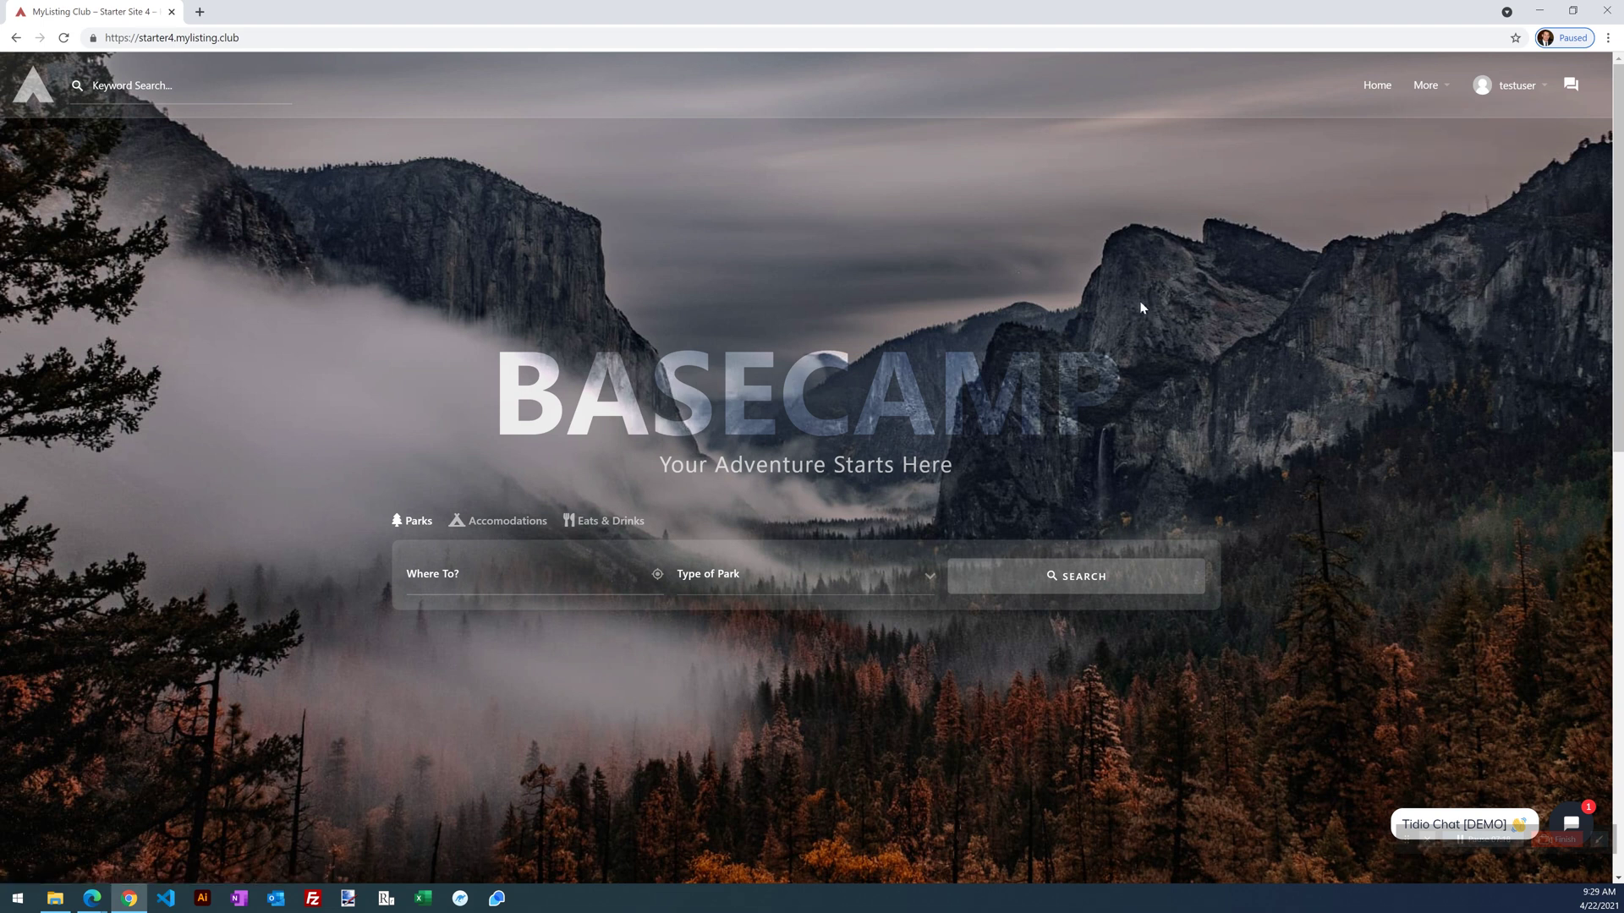
pyautogui.scroll(-15, 953, 463)
pyautogui.scroll(15, 508, 338)
# Step: Change testuser's role to Vendor Manager in WordPress admin and save it
pyautogui.click(92, 898)
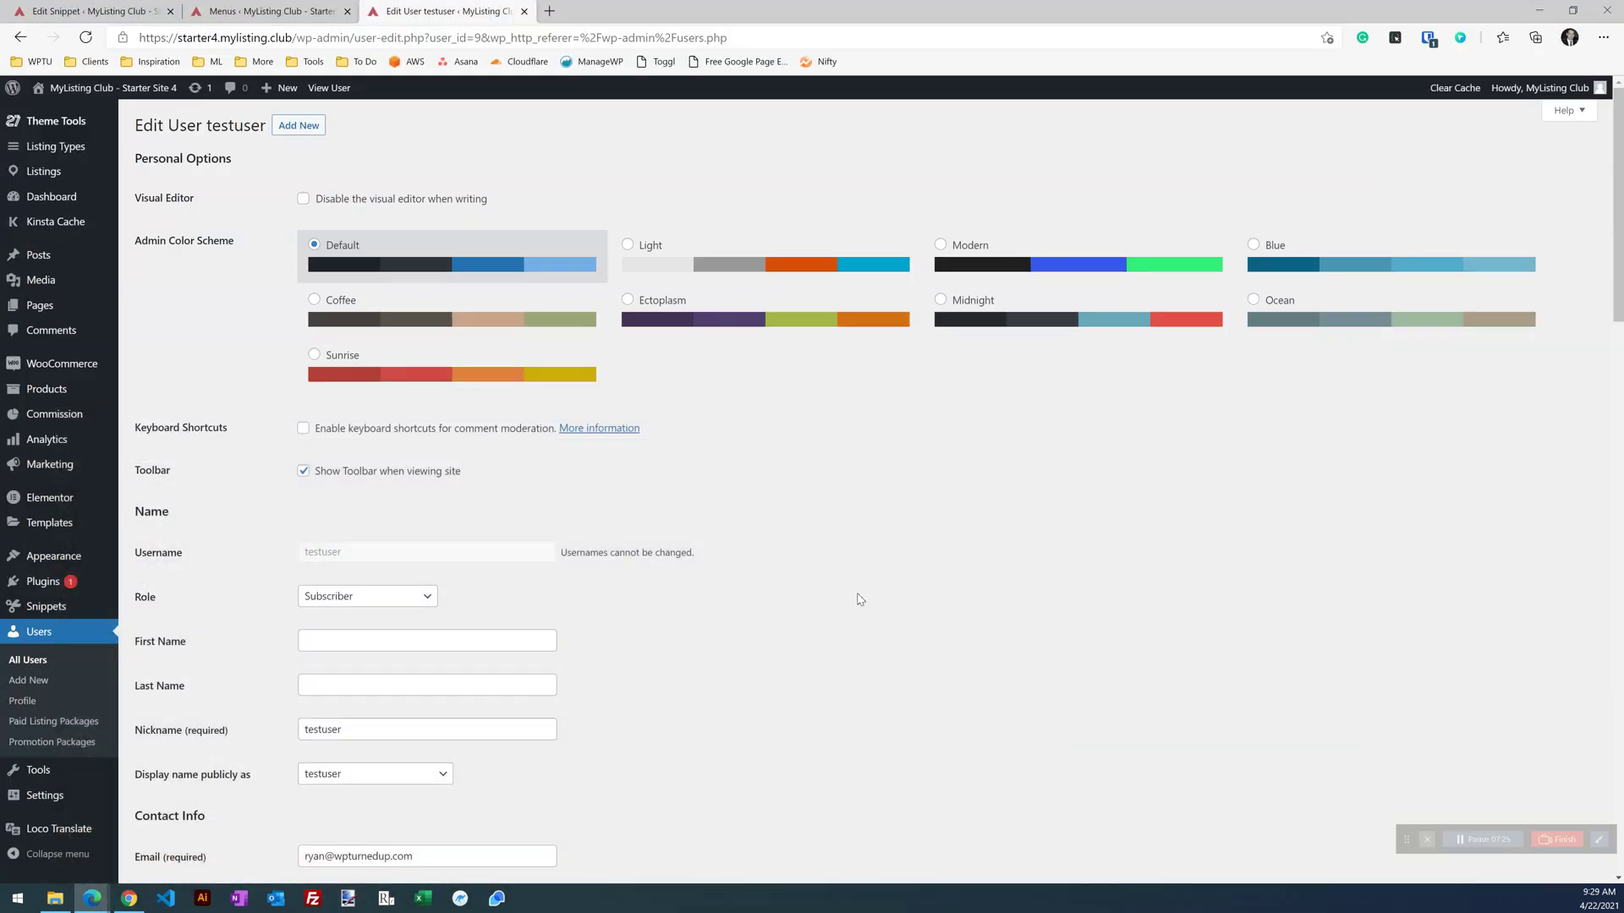
pyautogui.click(355, 596)
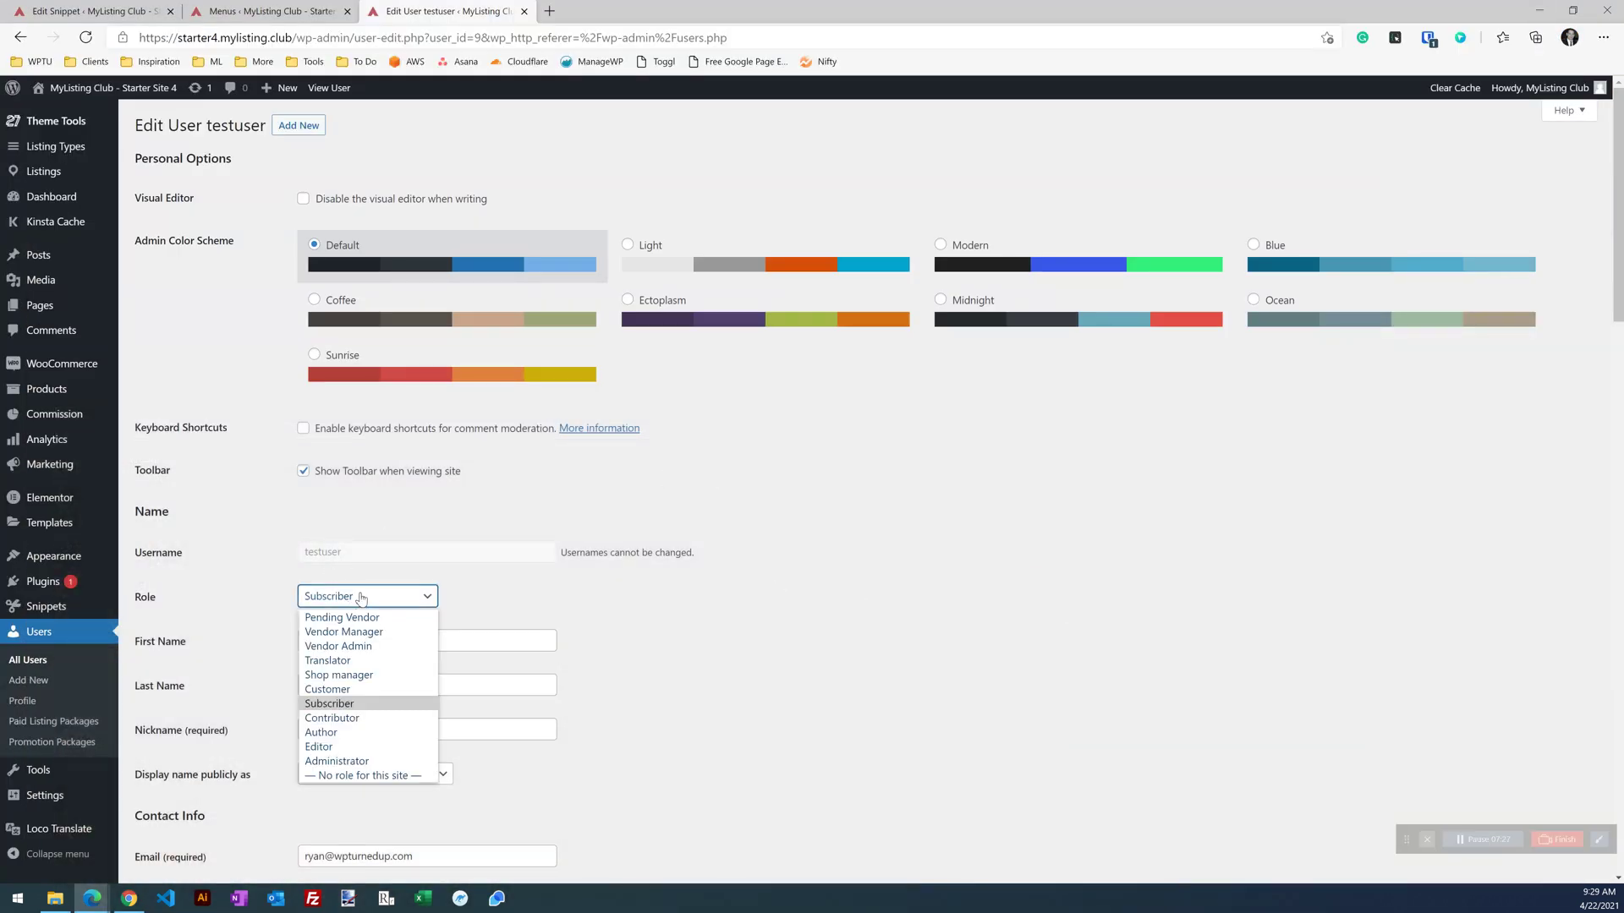
pyautogui.click(369, 634)
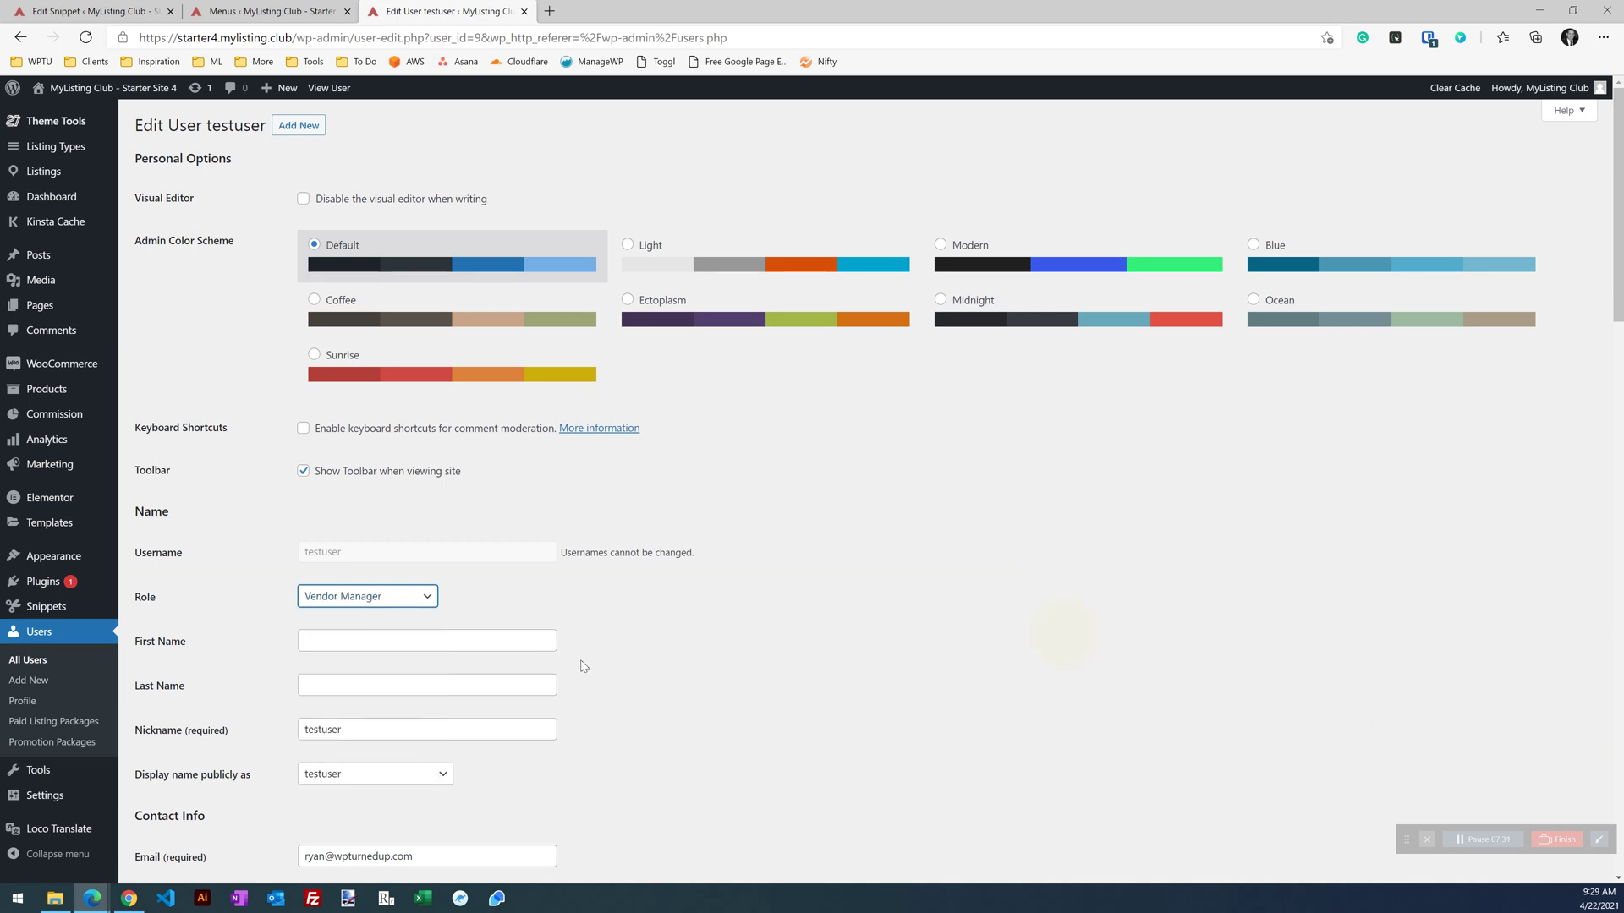
pyautogui.scroll(-15, 257, 740)
pyautogui.click(178, 809)
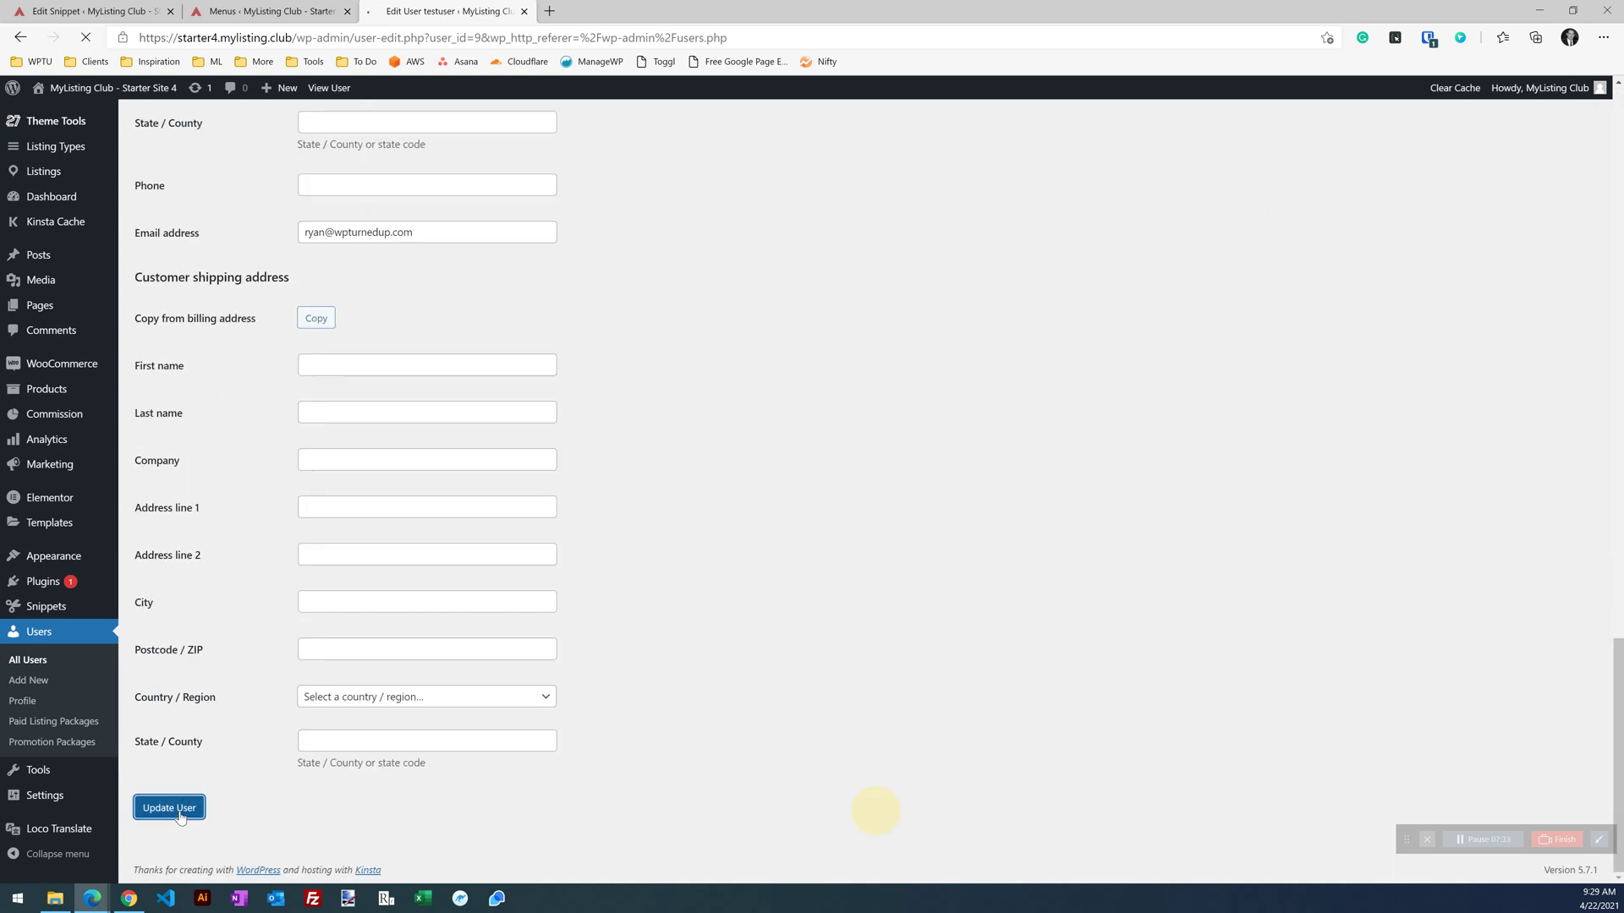
# Step: Reload the front-end site, open Vendor Dashboard from testuser's menu, then return home
pyautogui.click(130, 901)
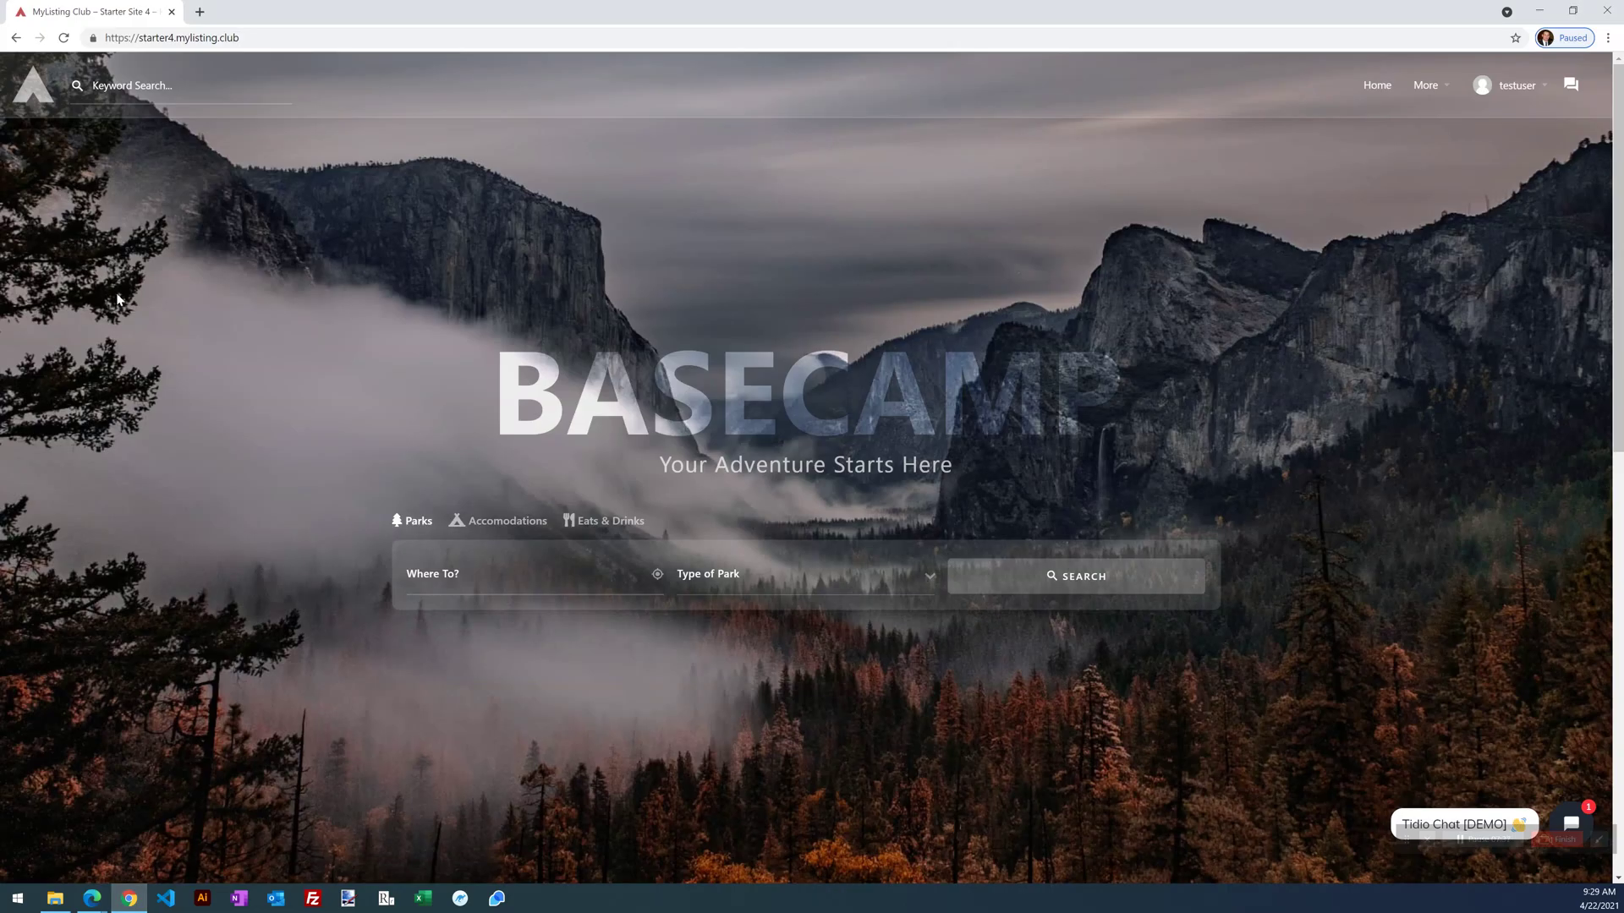
pyautogui.click(64, 37)
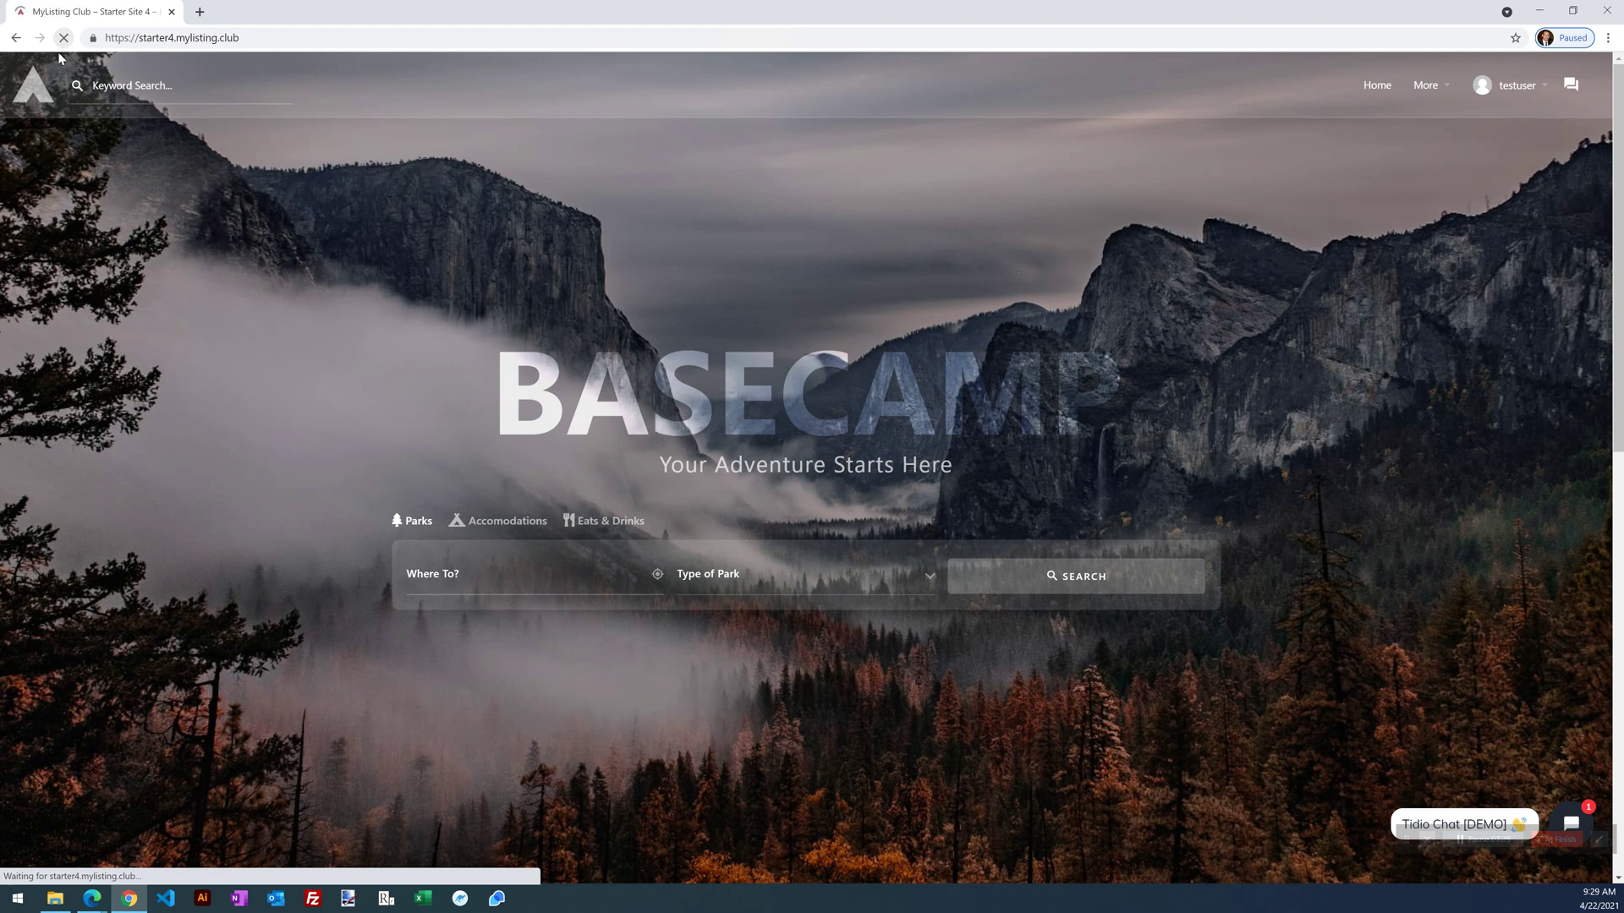
pyautogui.click(1517, 87)
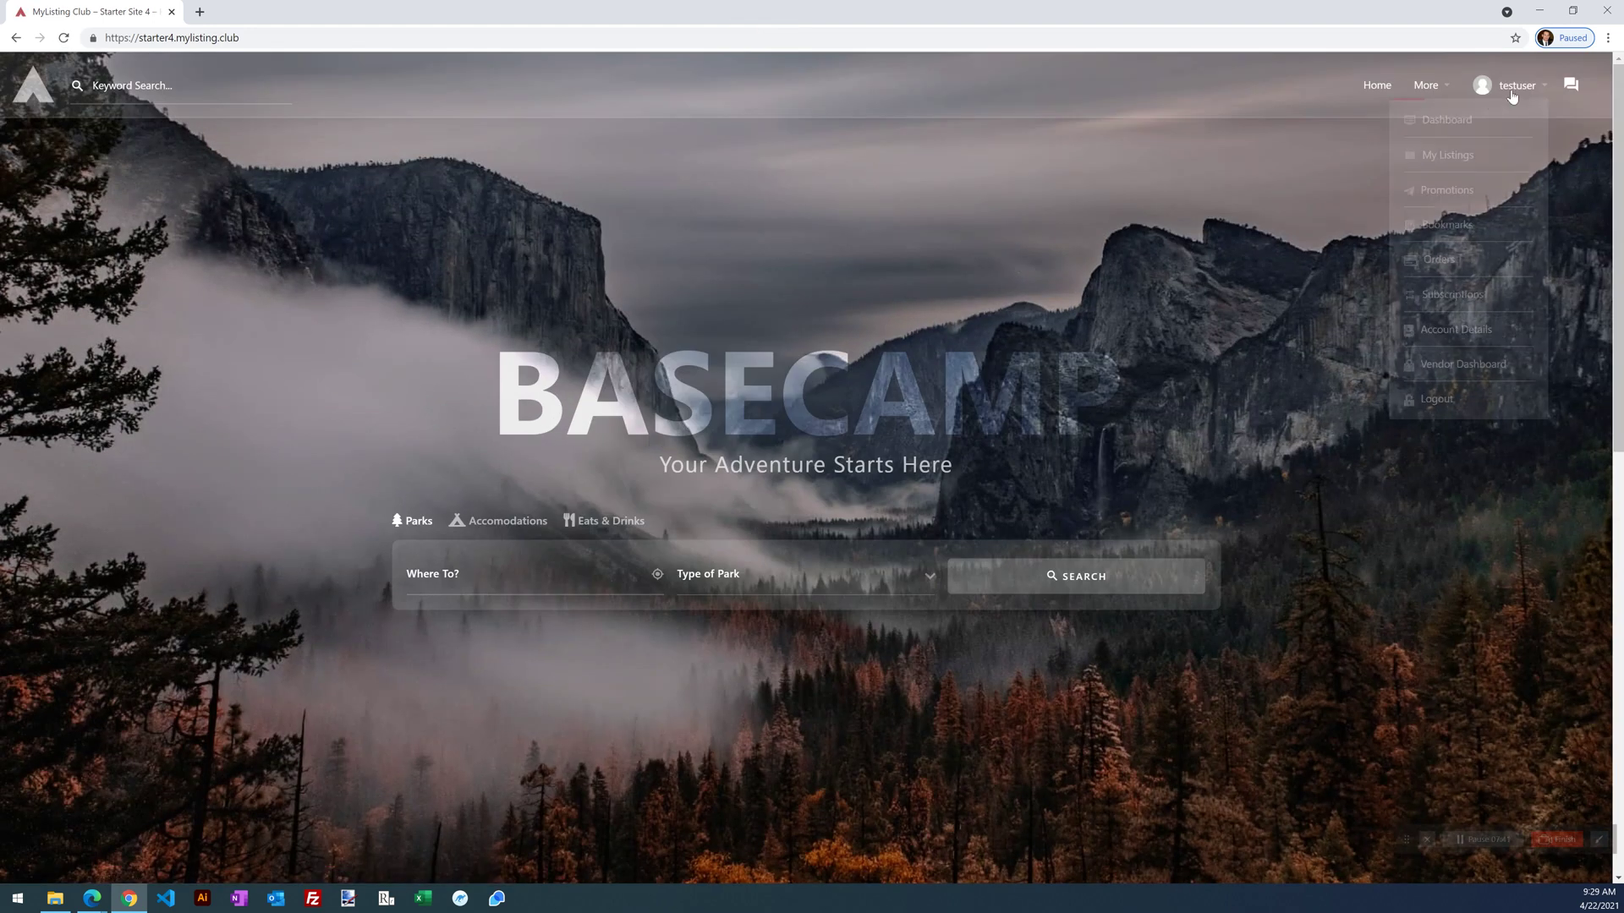
pyautogui.click(1473, 374)
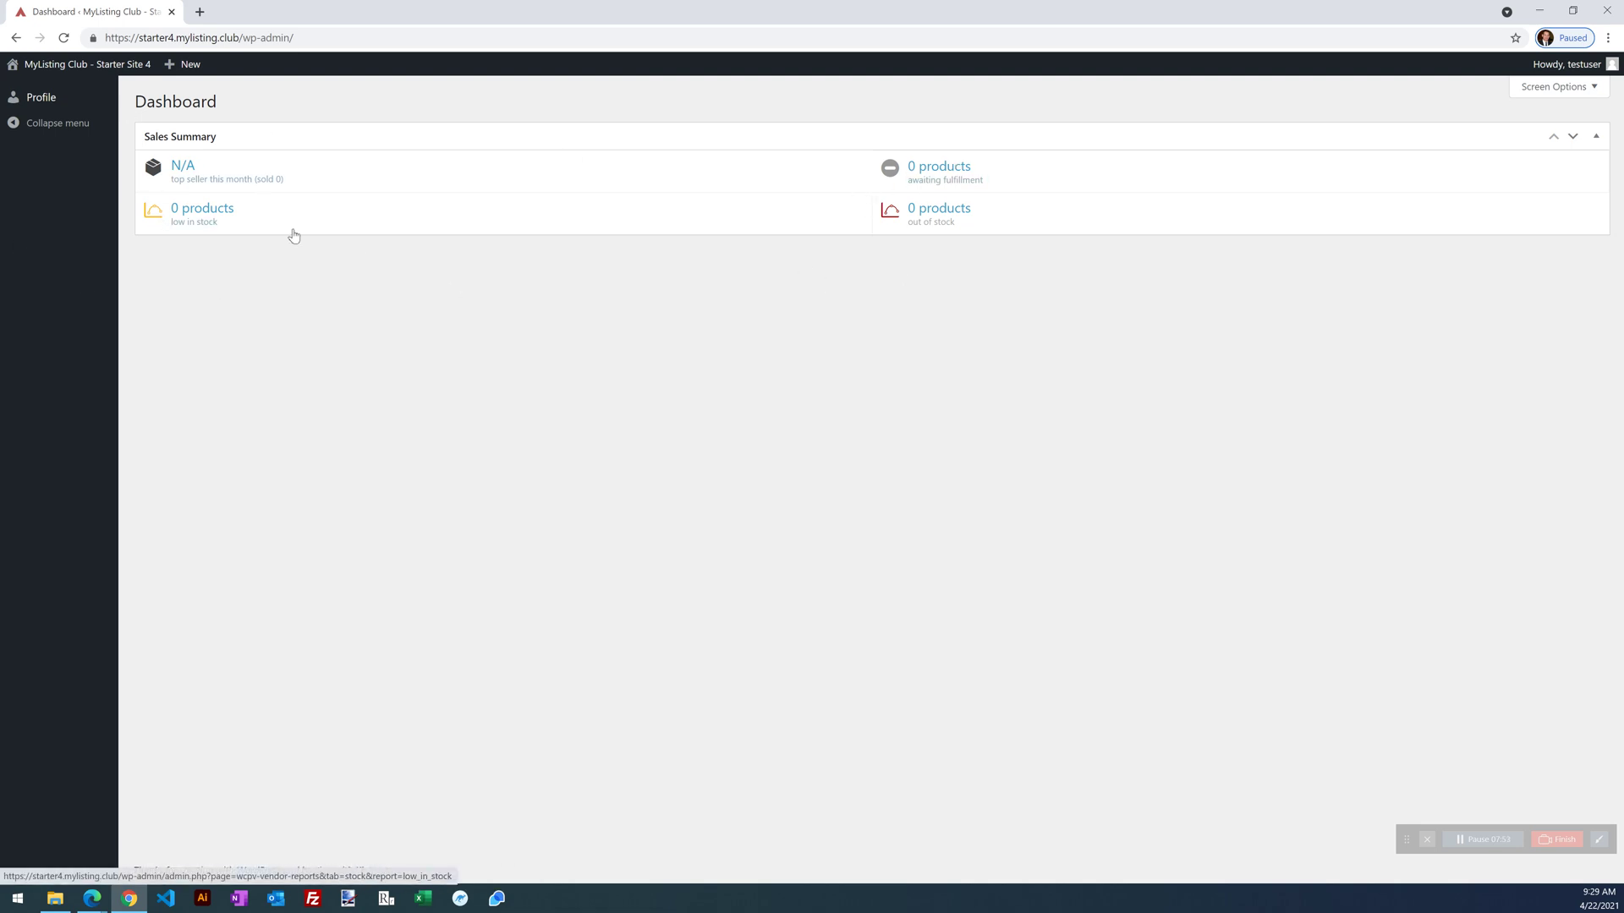
pyautogui.click(11, 37)
pyautogui.moveTo(1485, 87)
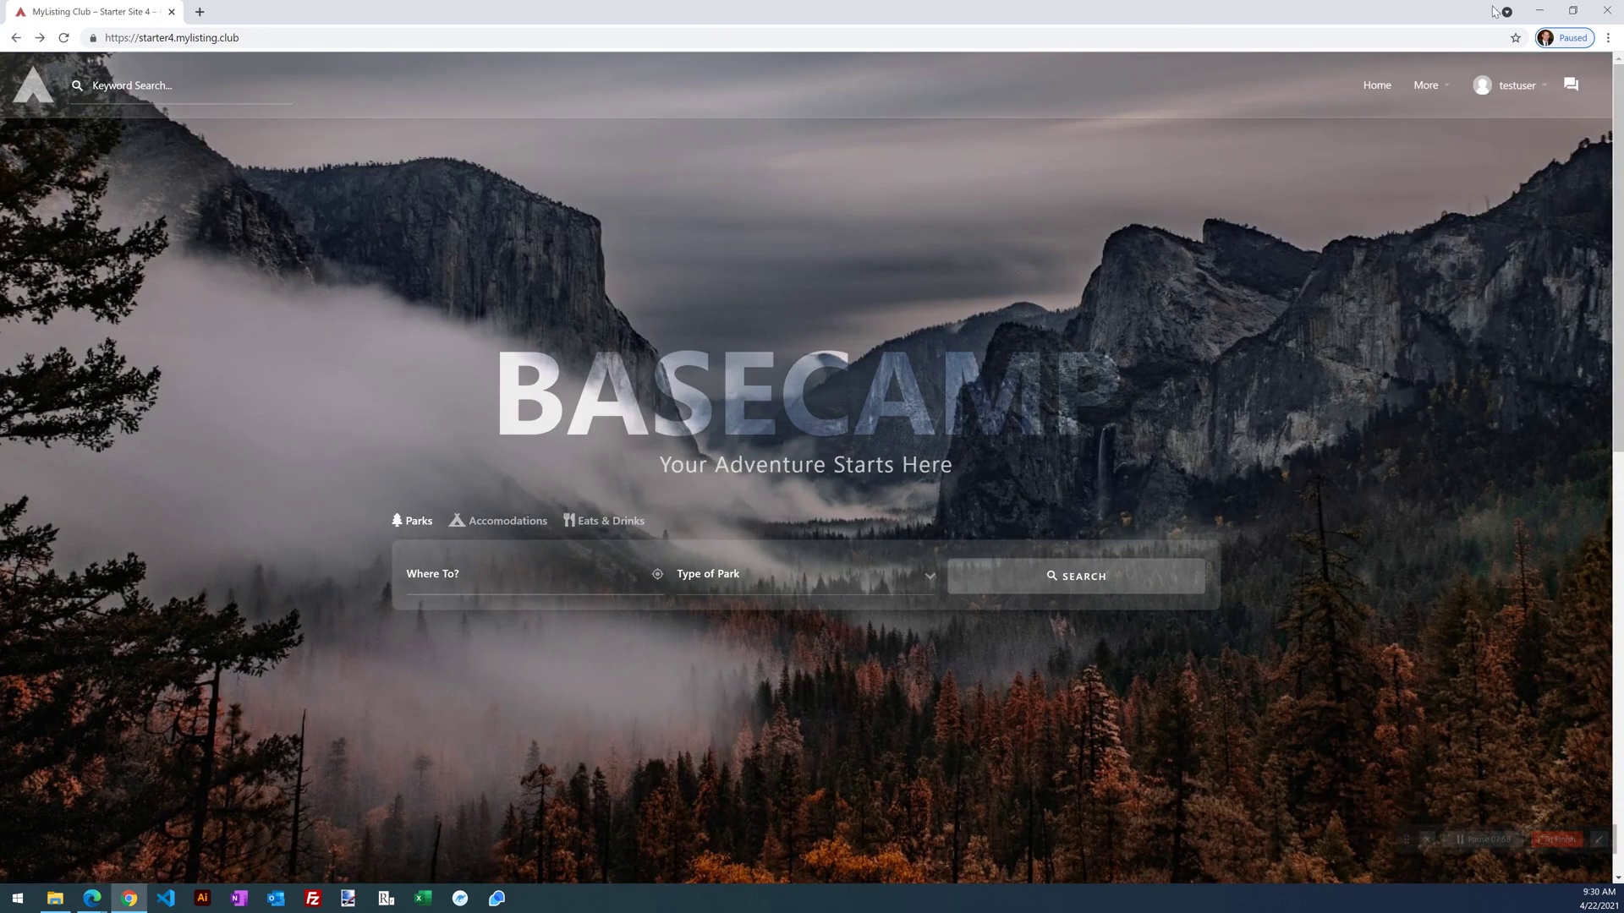
# Step: Change testuser's role to Vendor Admin in WordPress admin and save it
pyautogui.click(1547, 11)
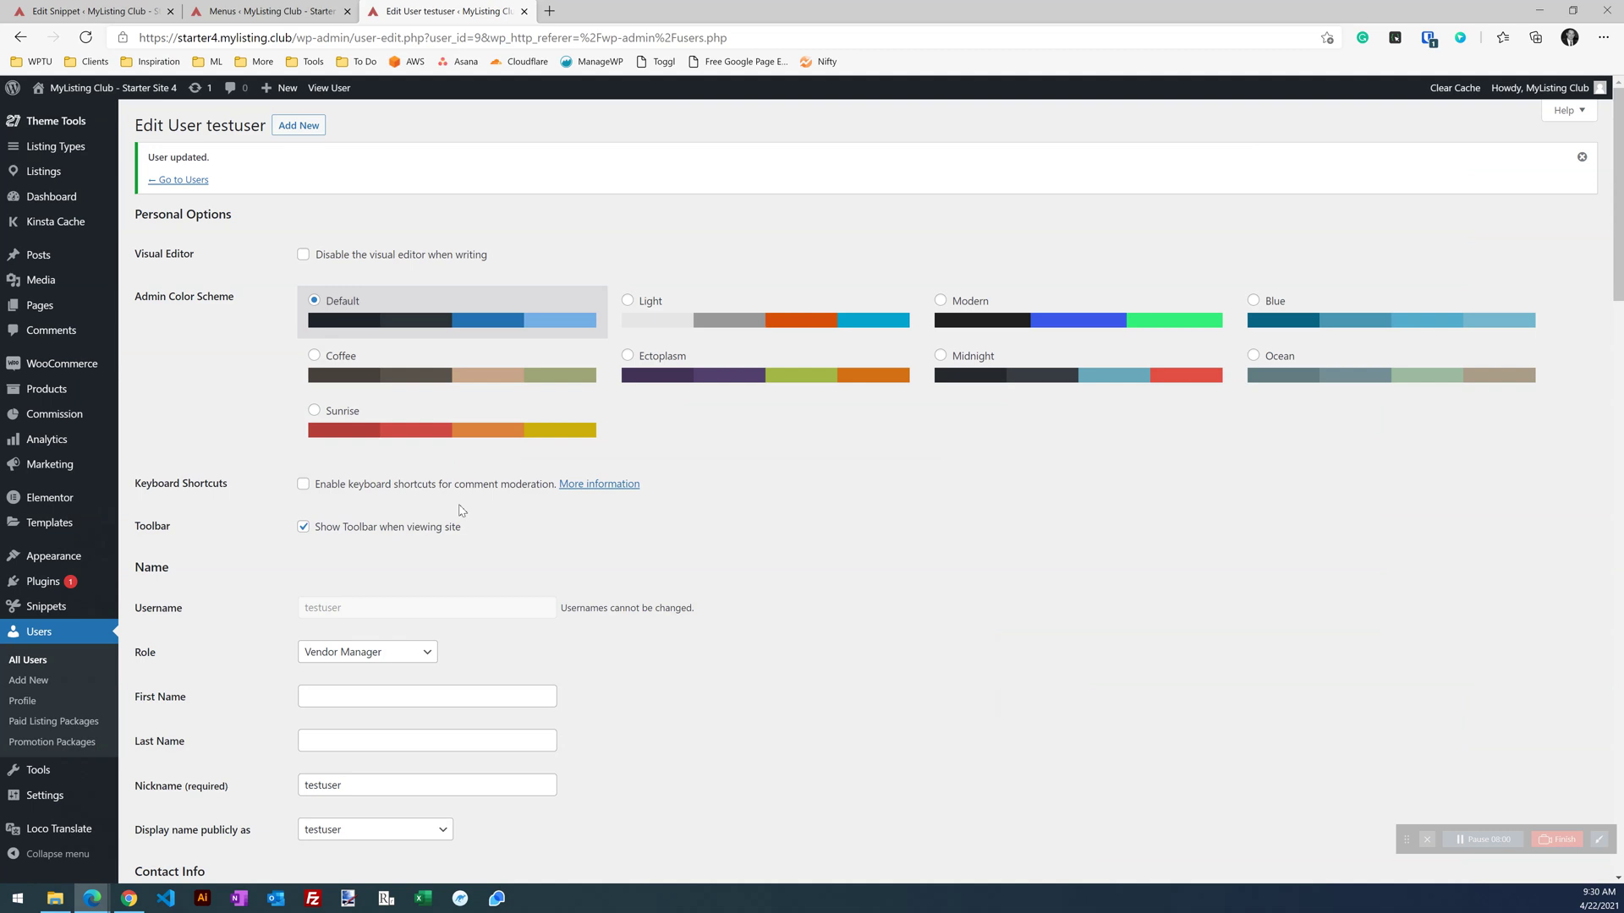
pyautogui.click(380, 652)
pyautogui.click(371, 701)
pyautogui.scroll(-20, 507, 617)
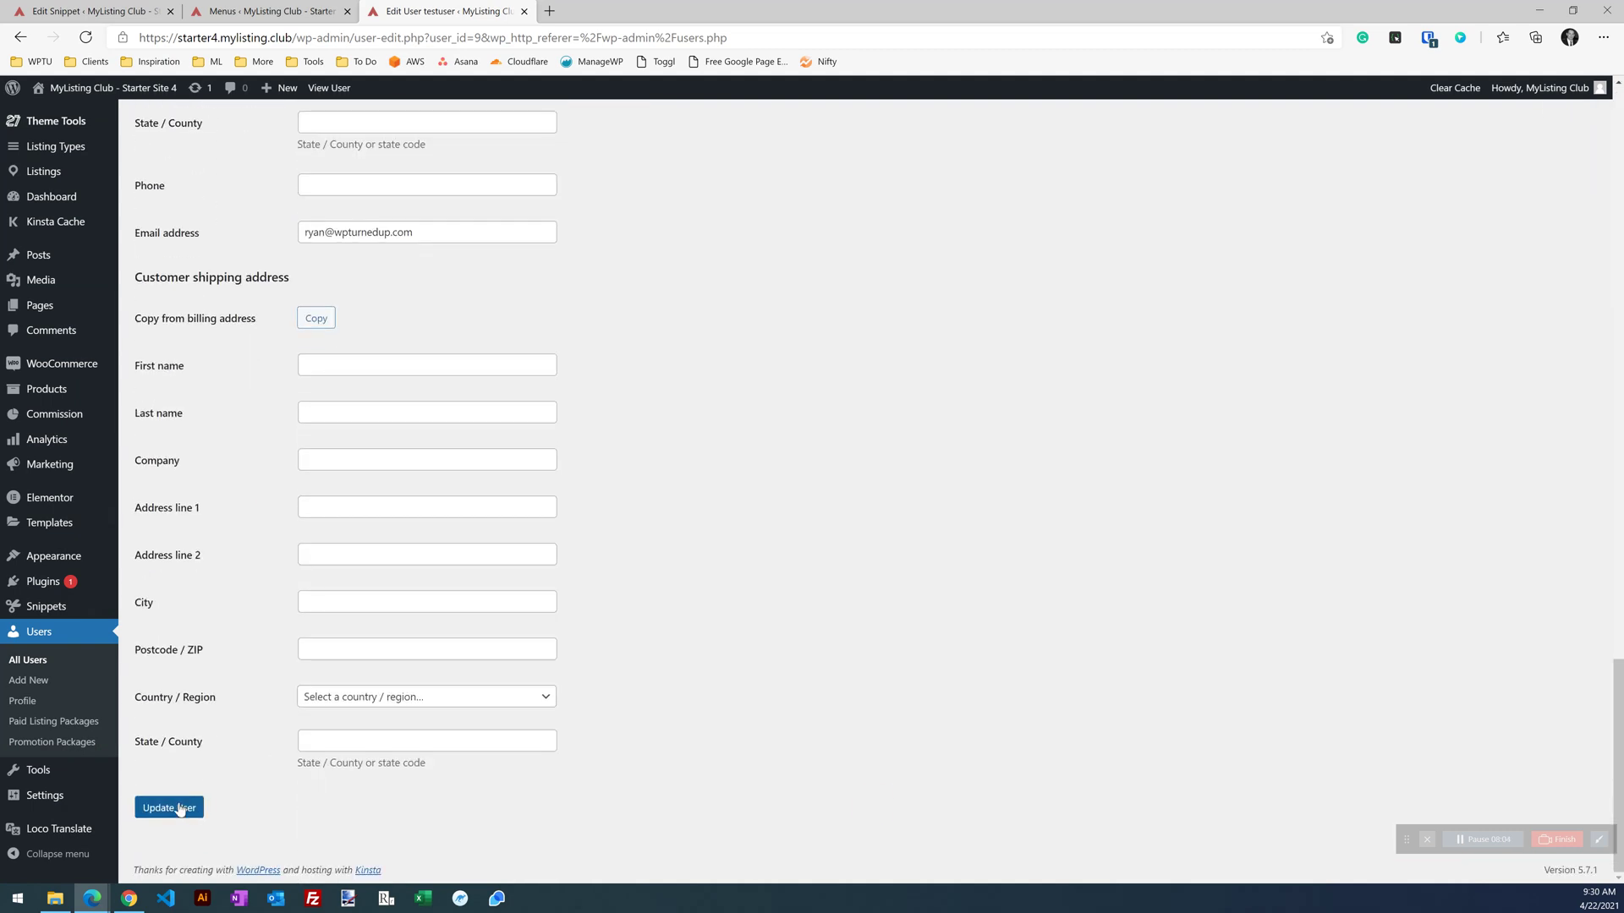
pyautogui.click(173, 824)
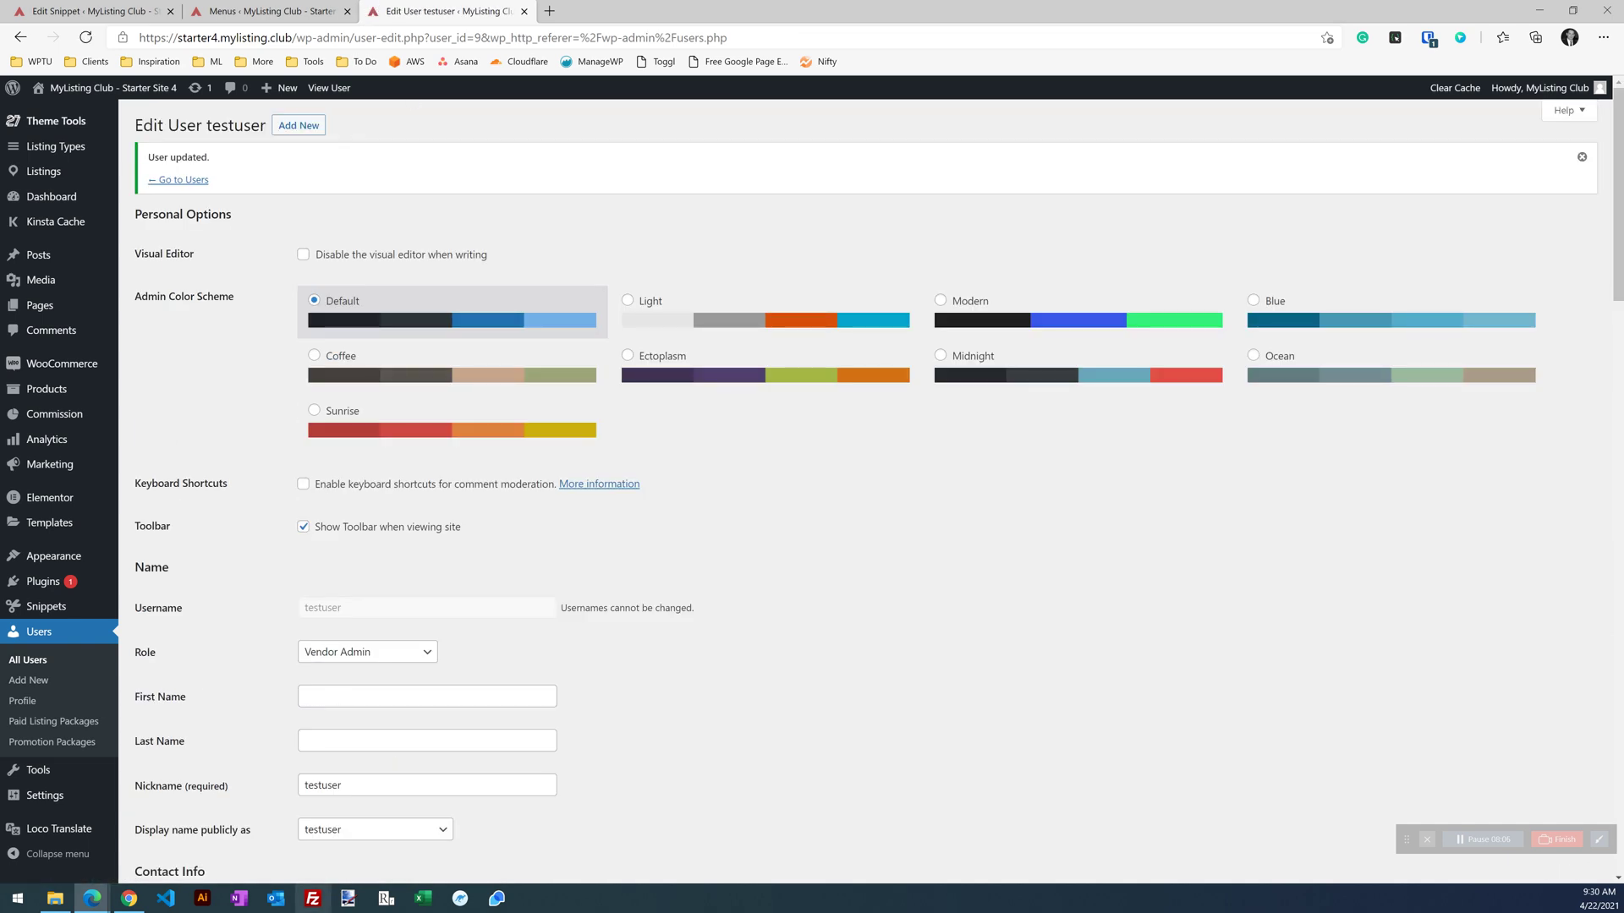
# Step: Reload the front-end site and confirm testuser's account menu still lists Vendor Dashboard
pyautogui.click(128, 898)
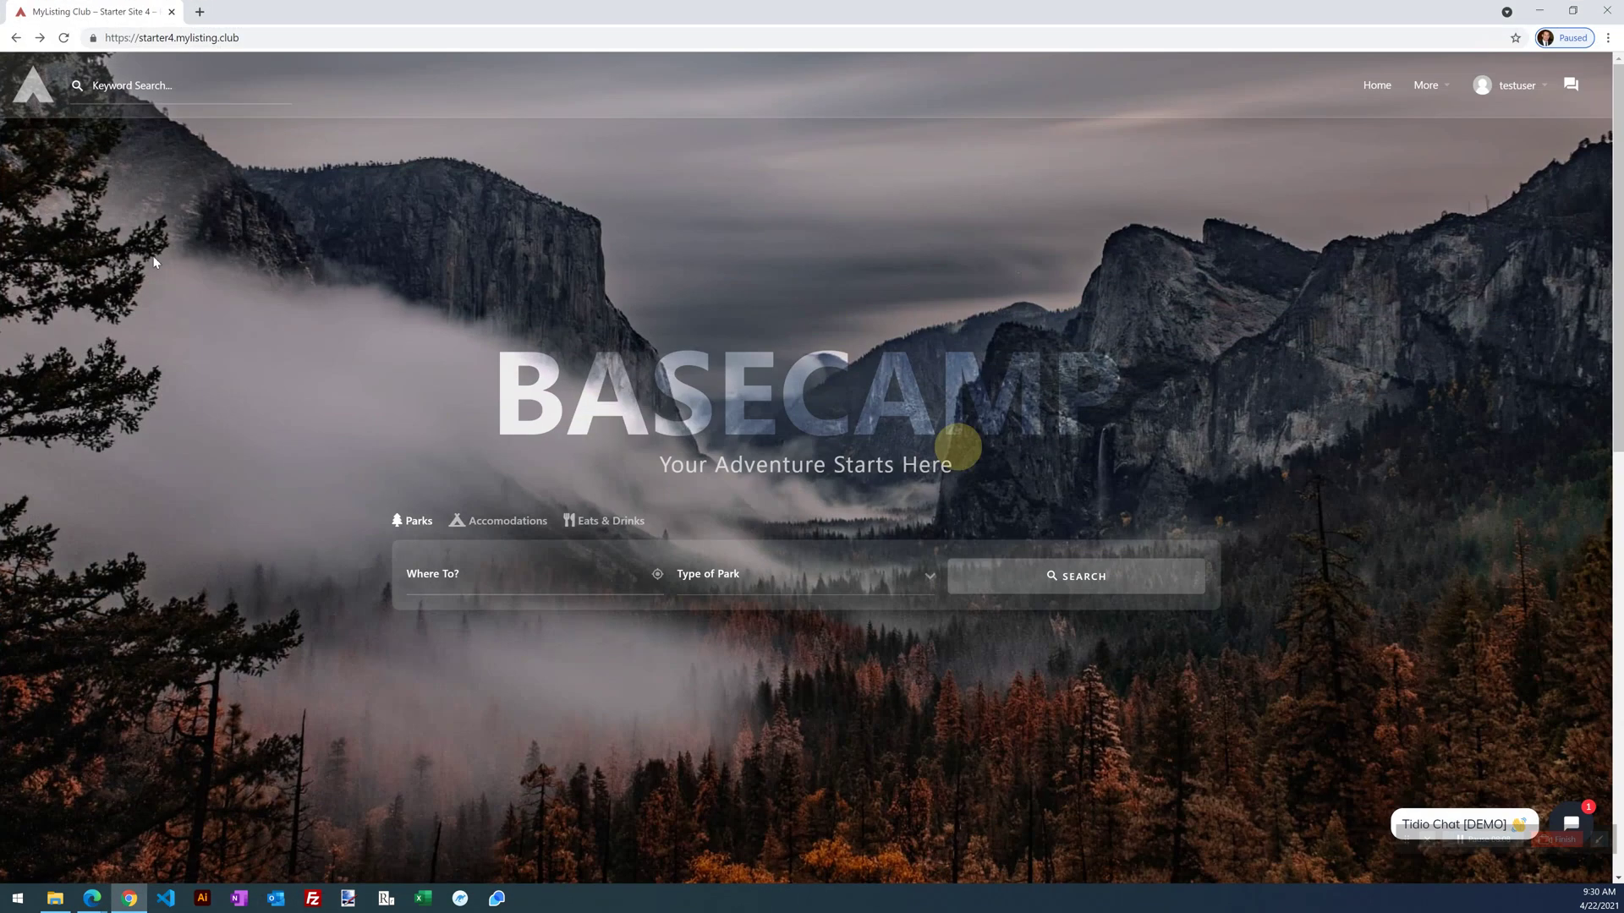
pyautogui.click(65, 39)
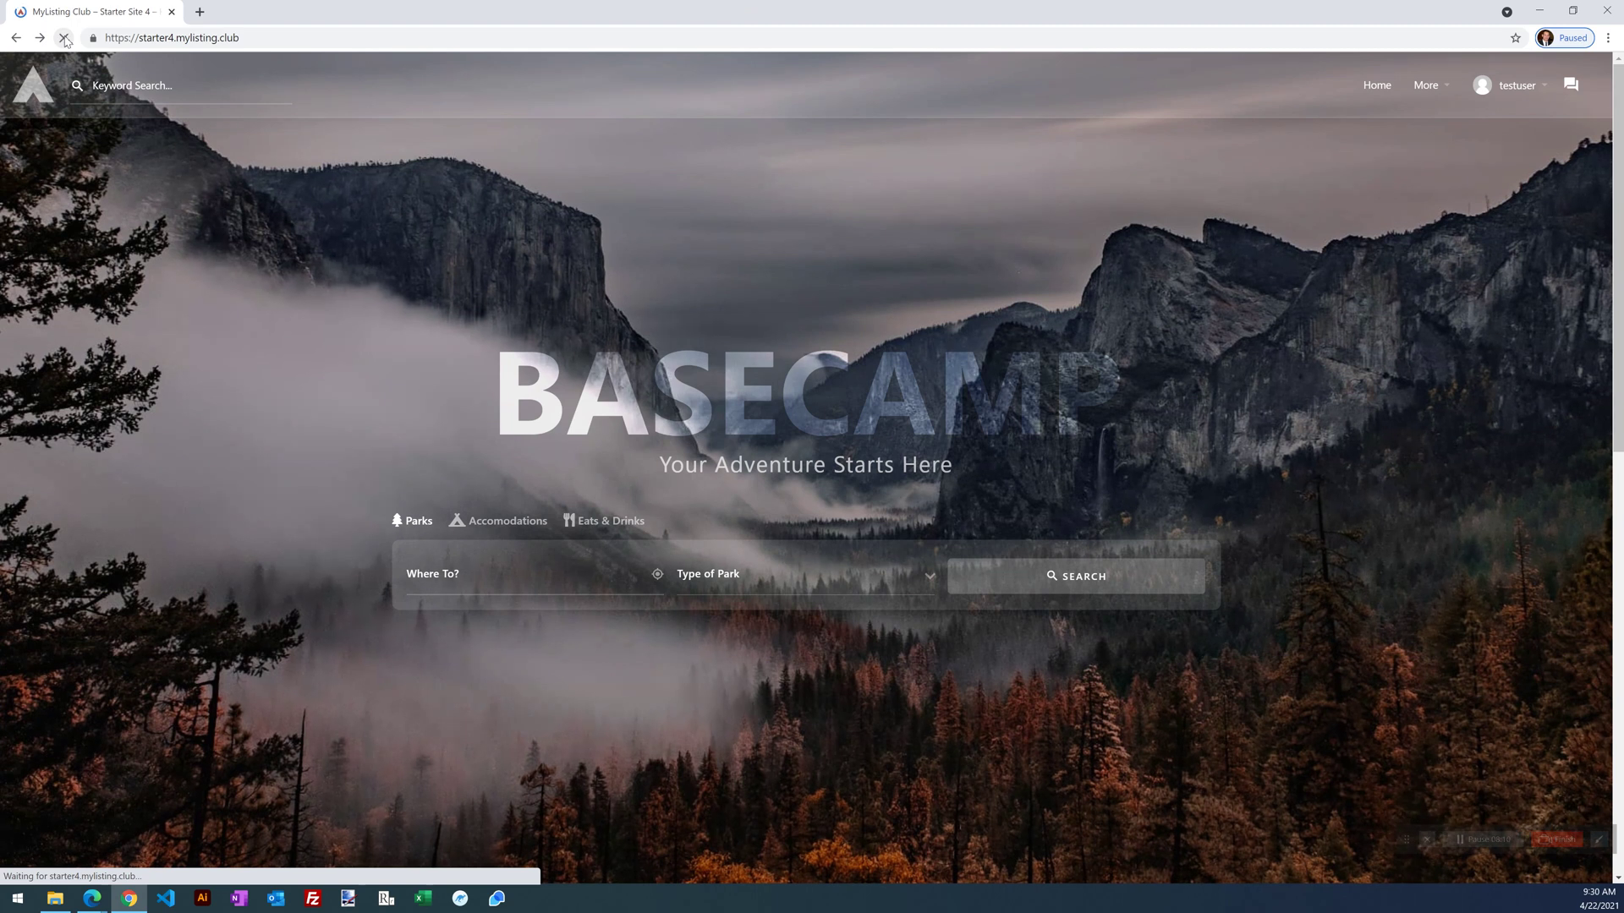
pyautogui.click(1516, 98)
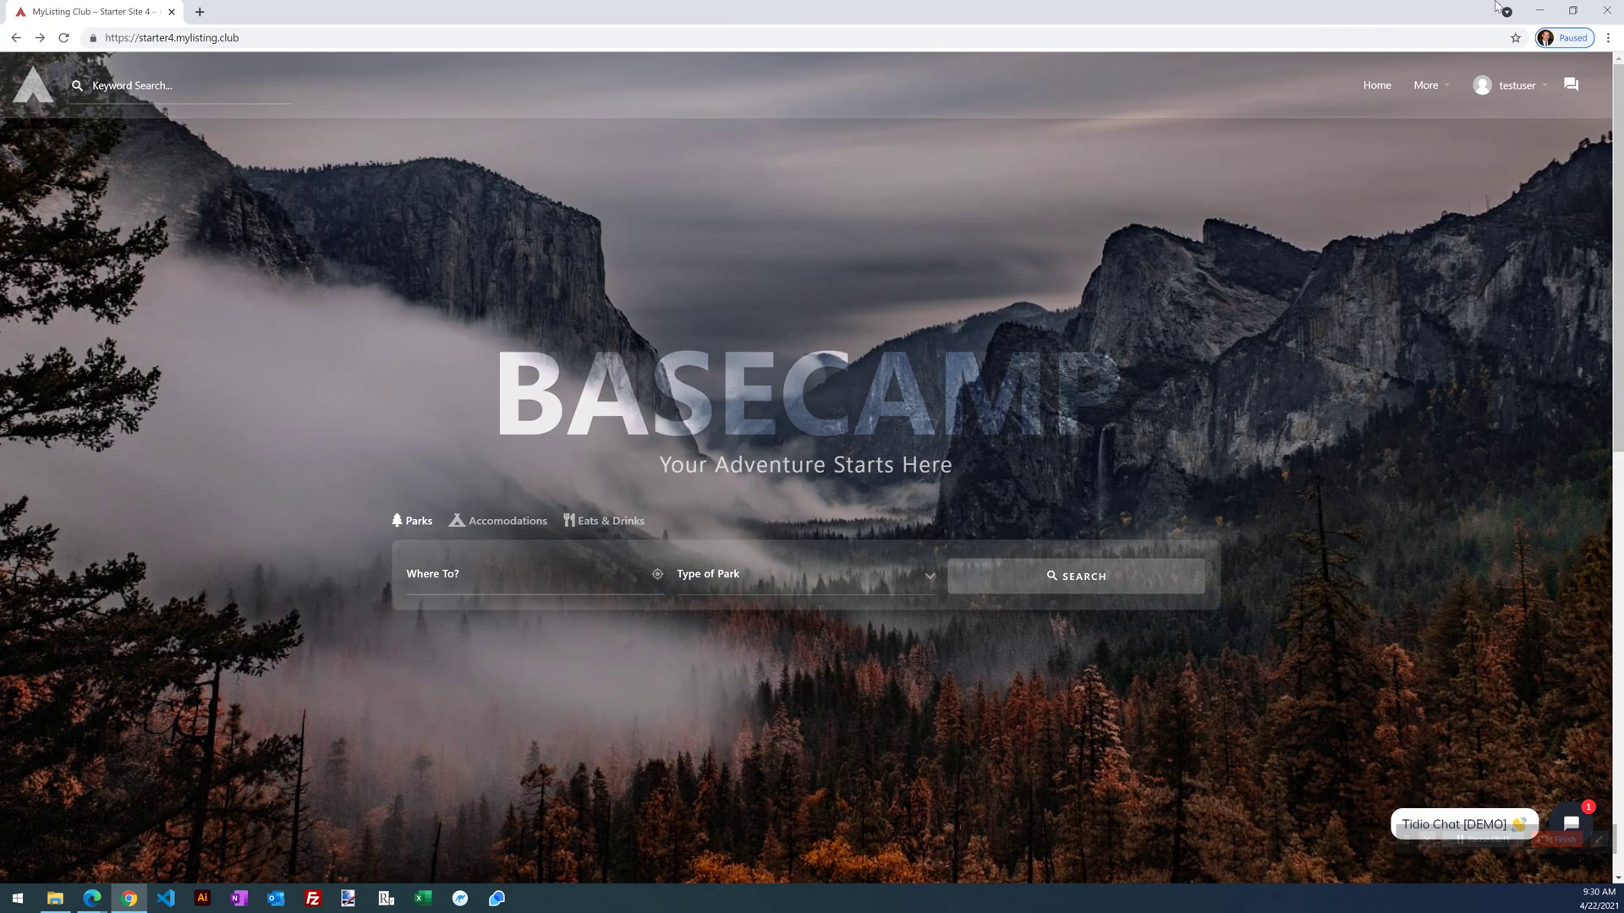
pyautogui.click(1539, 11)
pyautogui.click(385, 653)
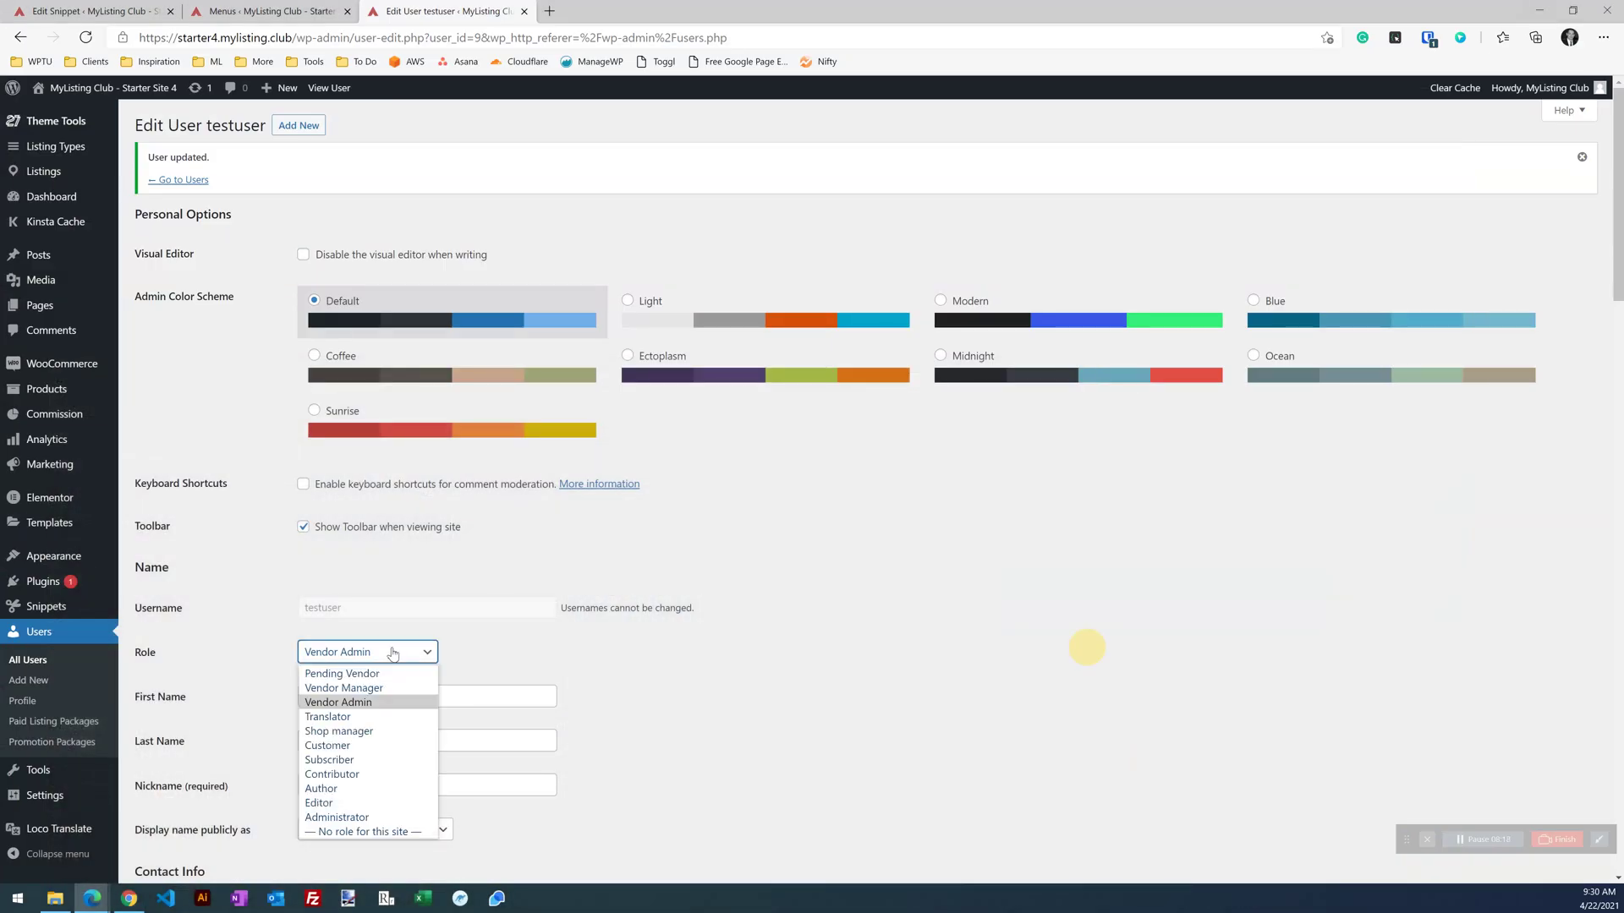
# Step: Change testuser's role to Subscriber and save it
pyautogui.click(359, 762)
pyautogui.scroll(-20, 1315, 740)
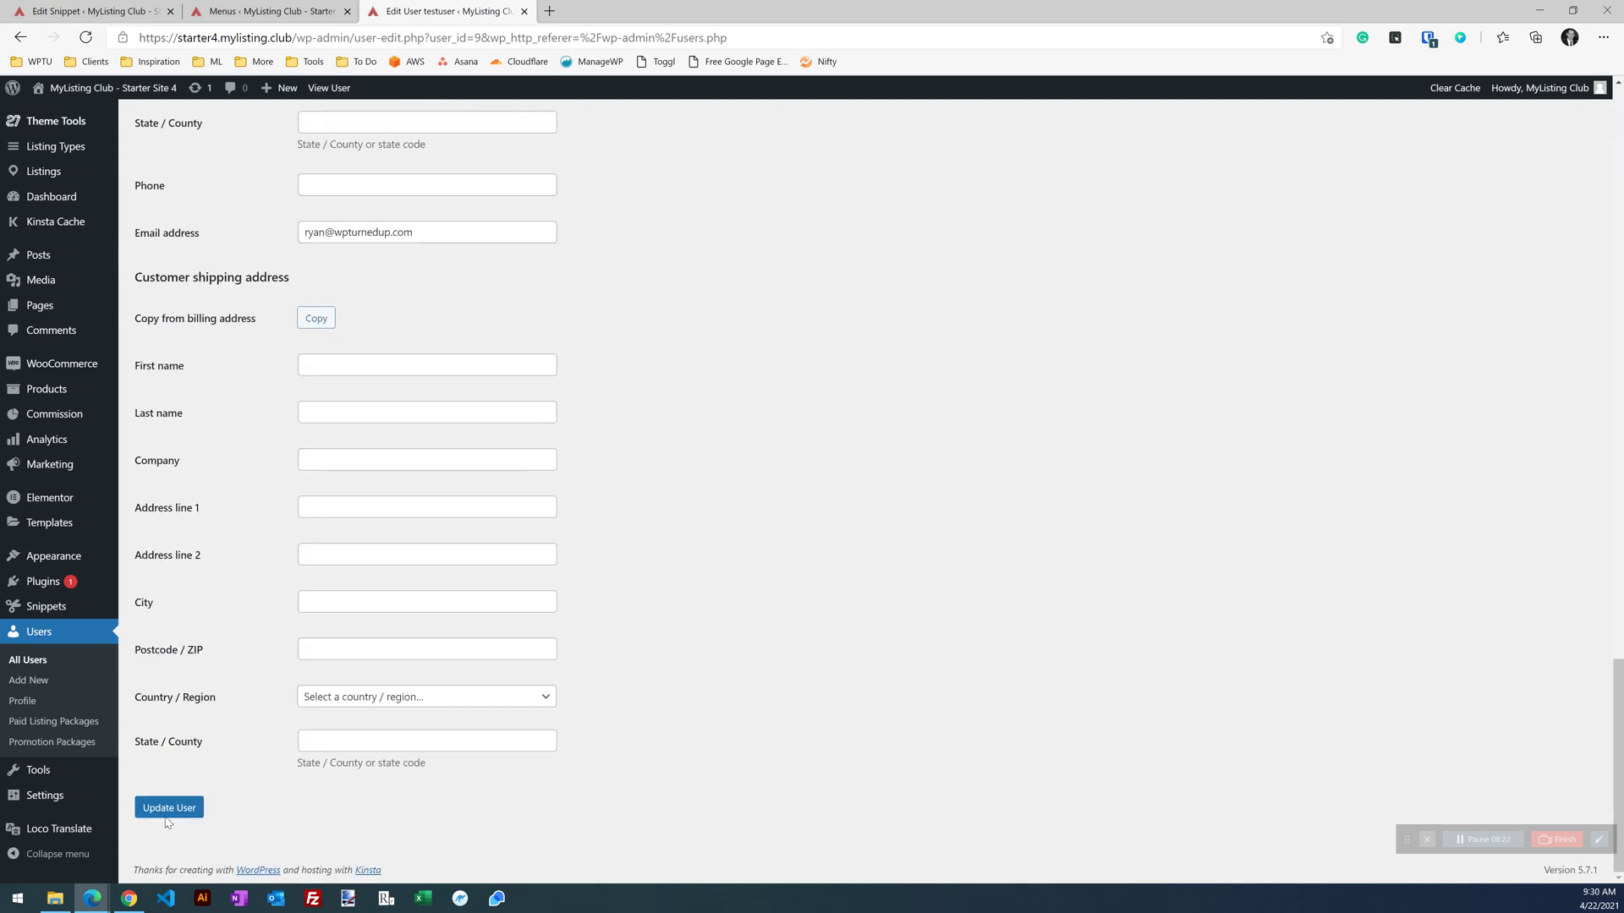
pyautogui.click(169, 807)
# Step: Reload the front-end site and check that the account menu omits Vendor Dashboard
pyautogui.click(129, 899)
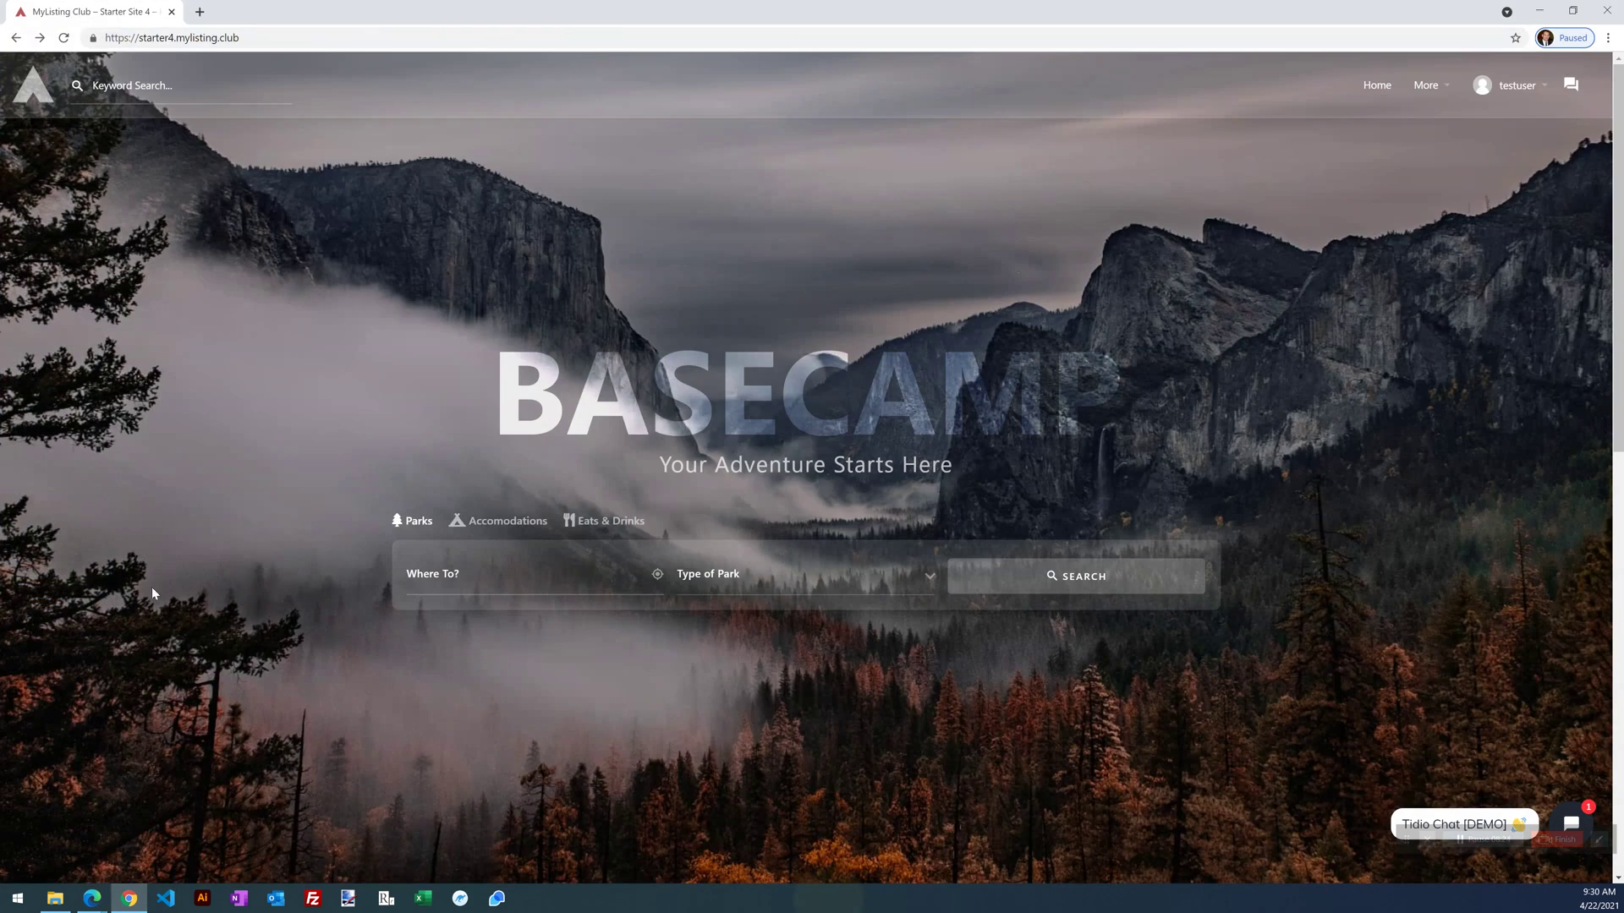
pyautogui.click(65, 39)
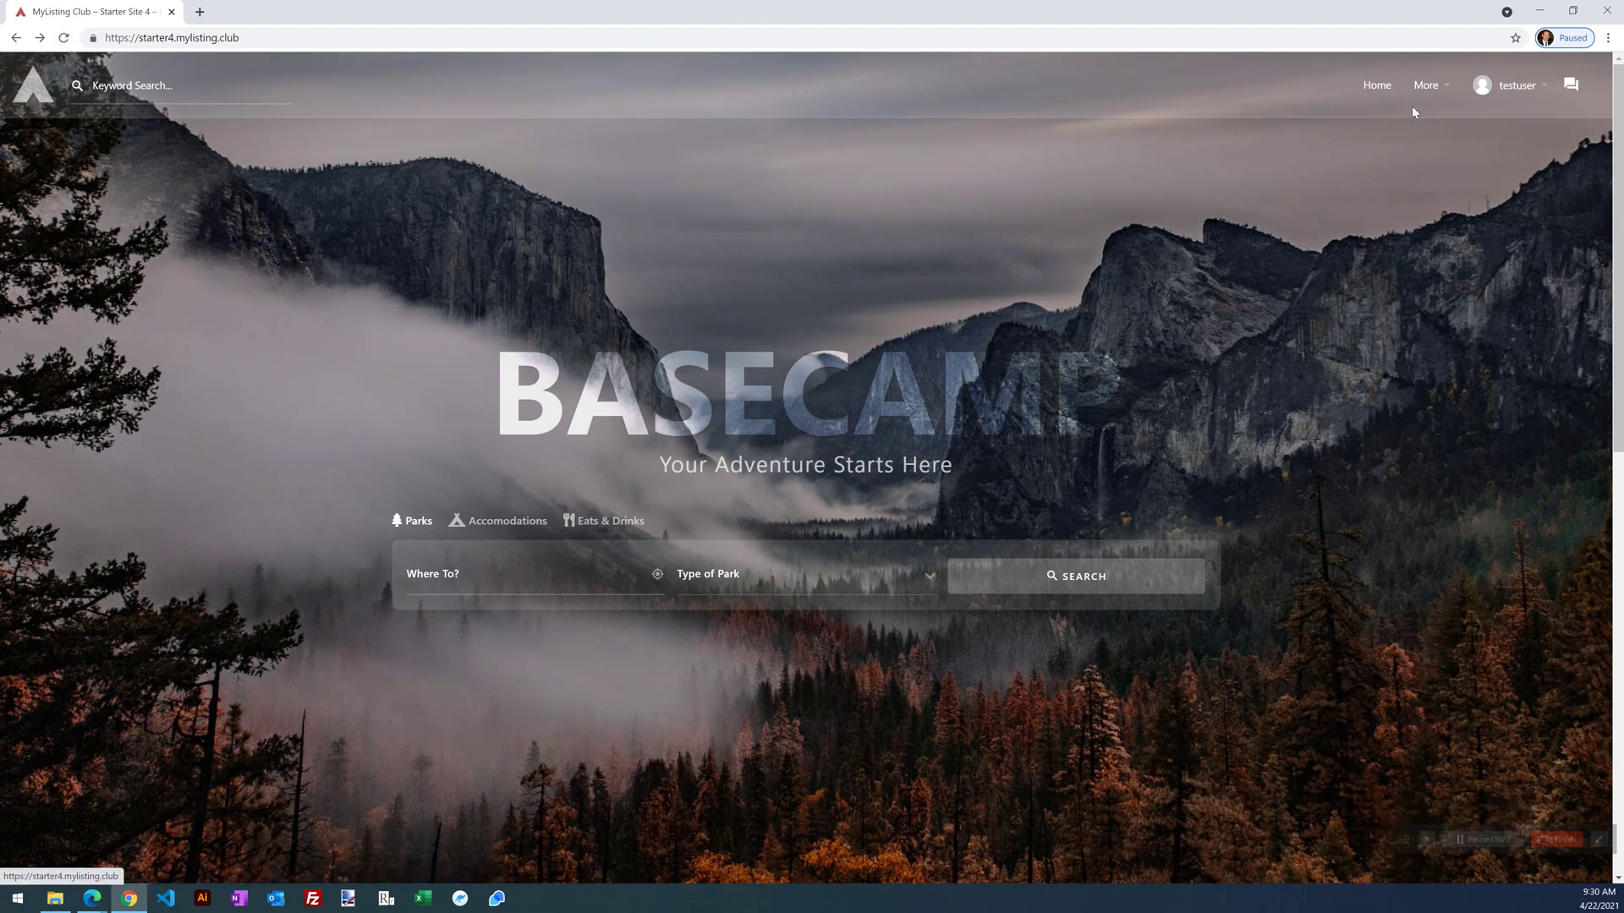
pyautogui.moveTo(1506, 108)
pyautogui.hotkey('alt', 'Tab')
pyautogui.click(364, 652)
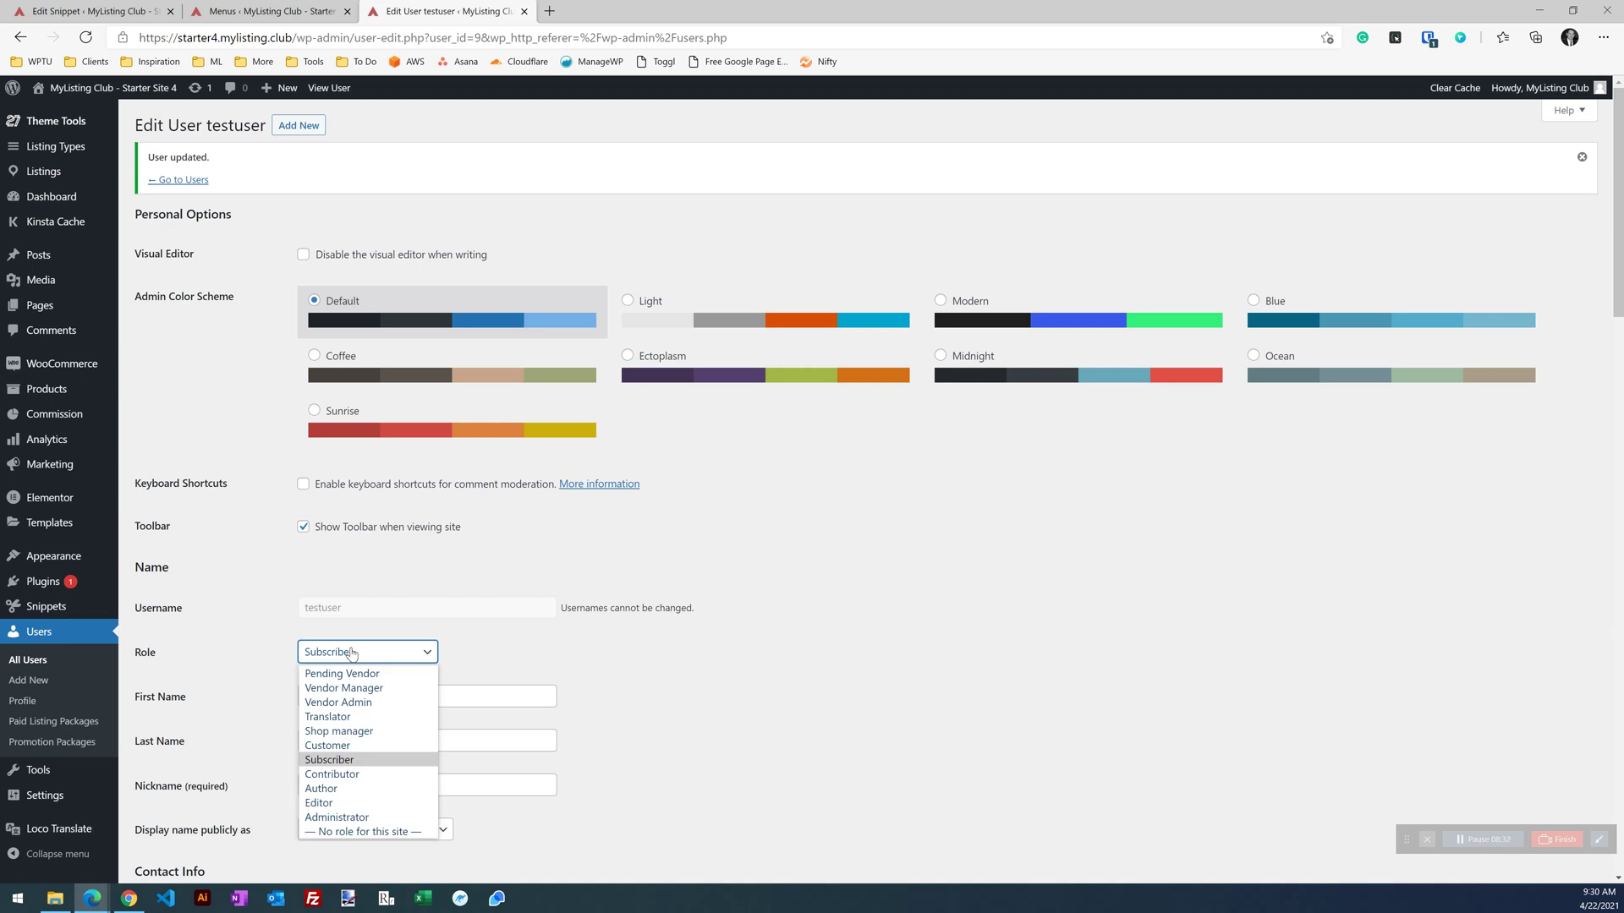
# Step: Change testuser's role to Editor and save it
pyautogui.click(374, 802)
pyautogui.scroll(-20, 355, 778)
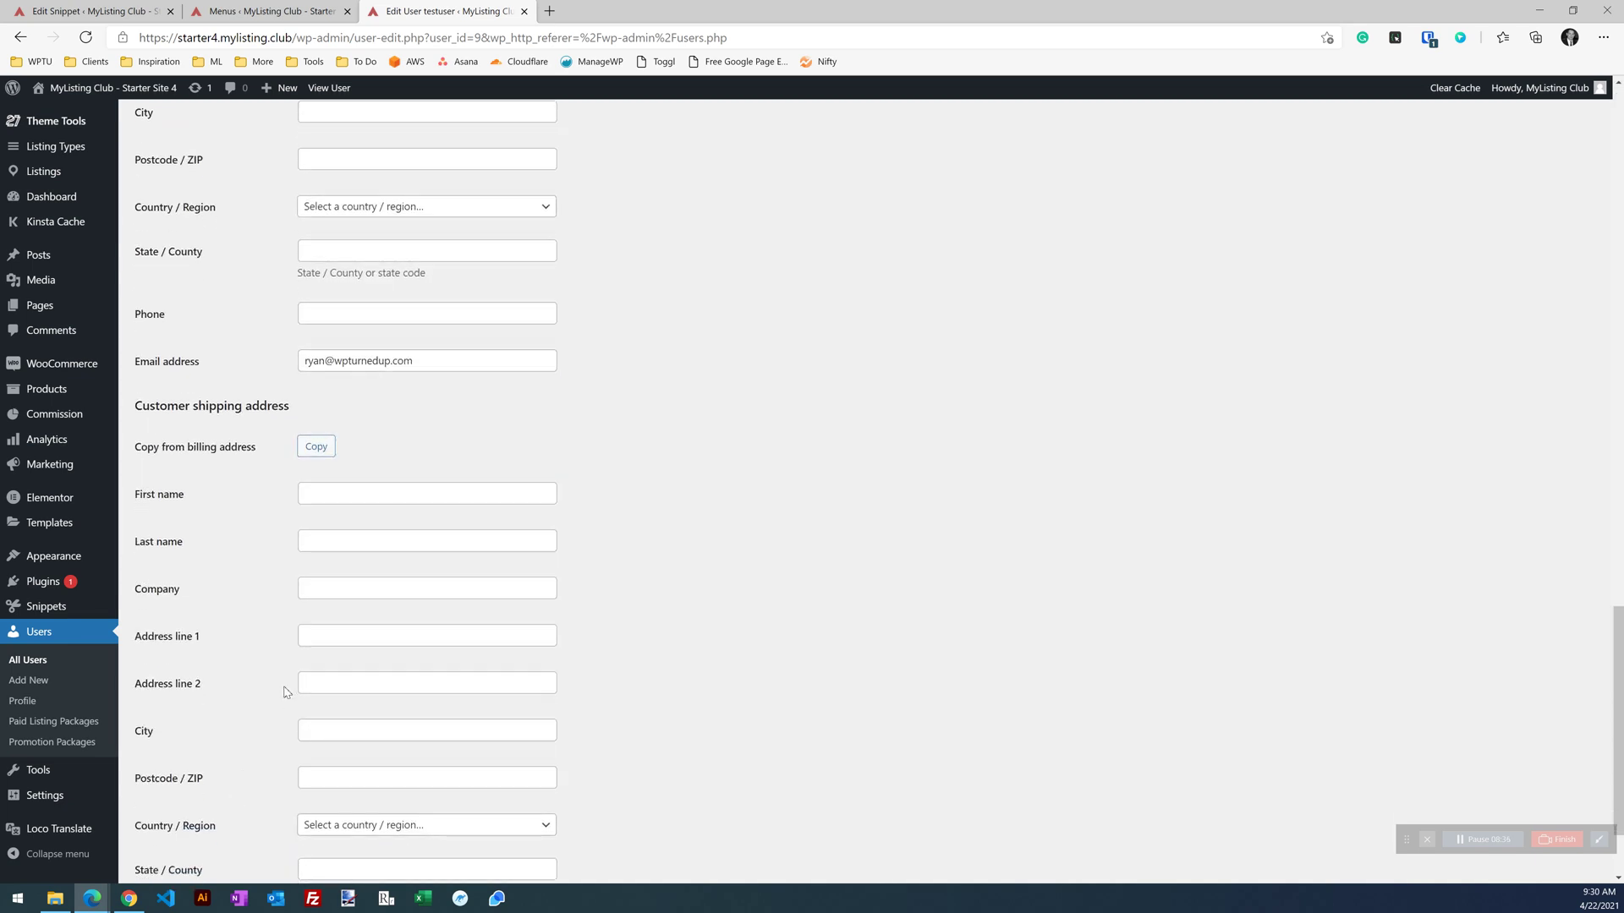
pyautogui.click(202, 806)
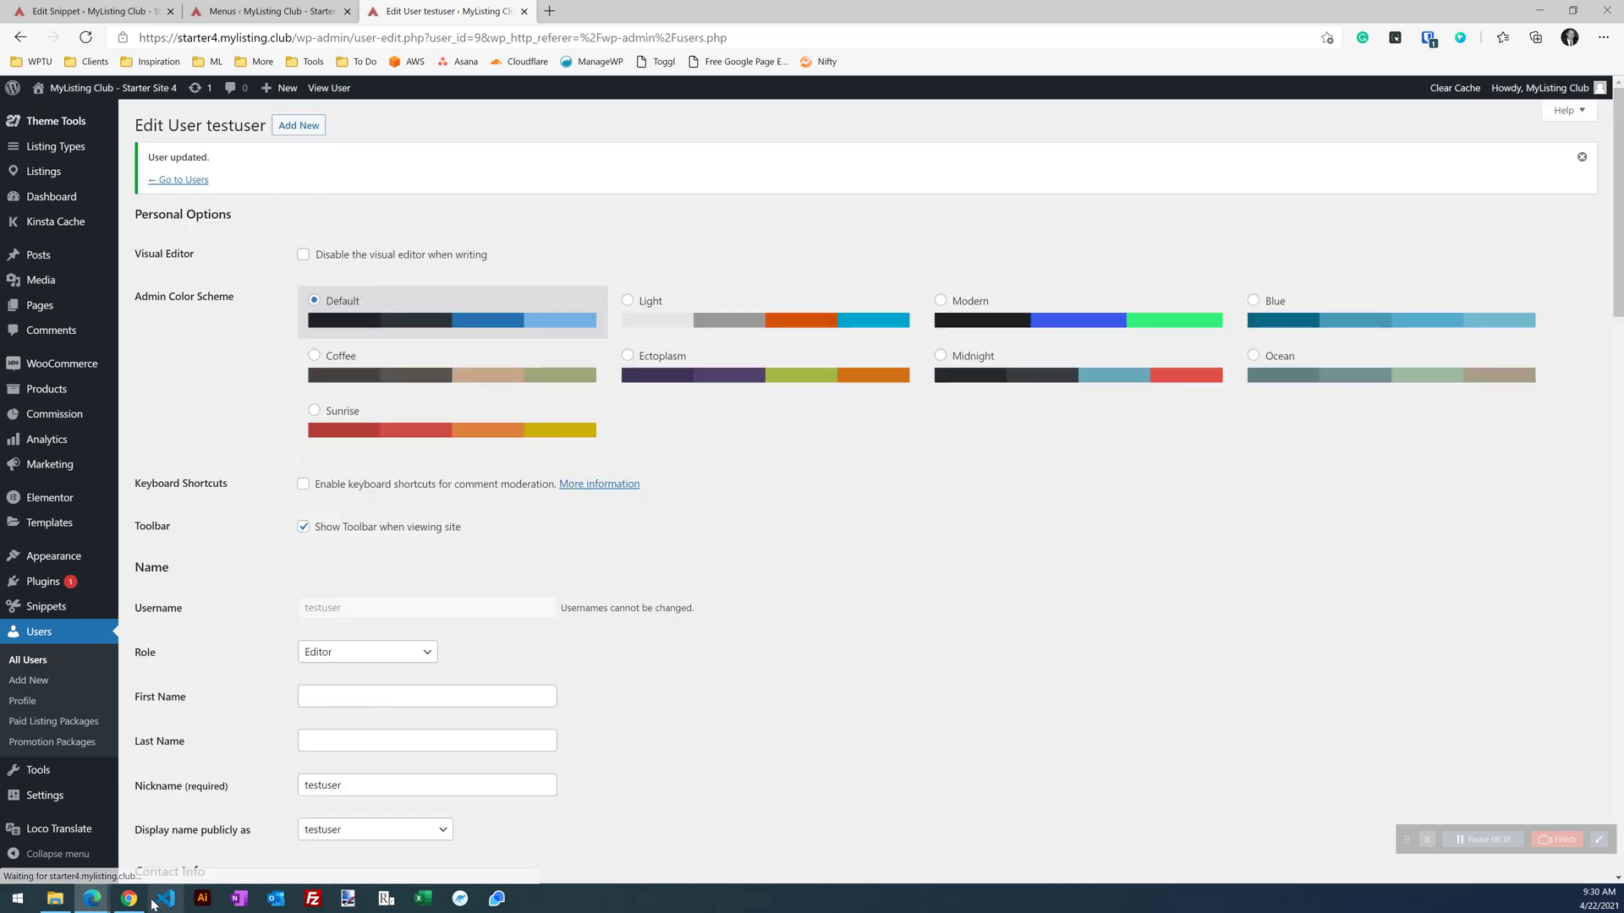
# Step: Reload the front-end site and check testuser's account menu for Vendor Dashboard under Editor
pyautogui.click(132, 900)
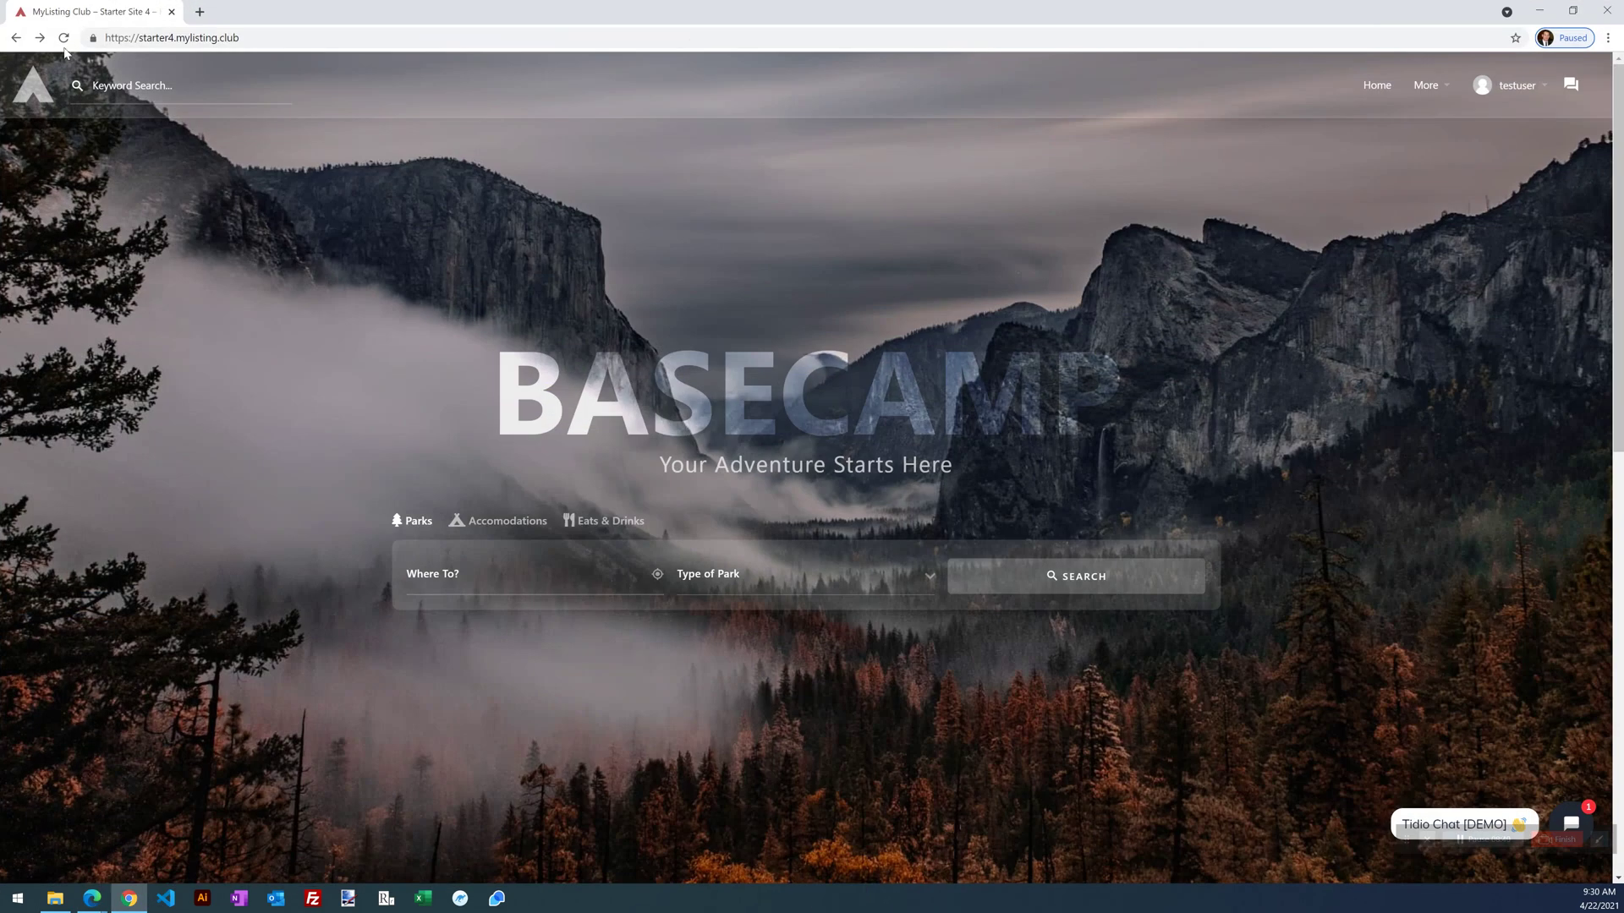
pyautogui.press('F5')
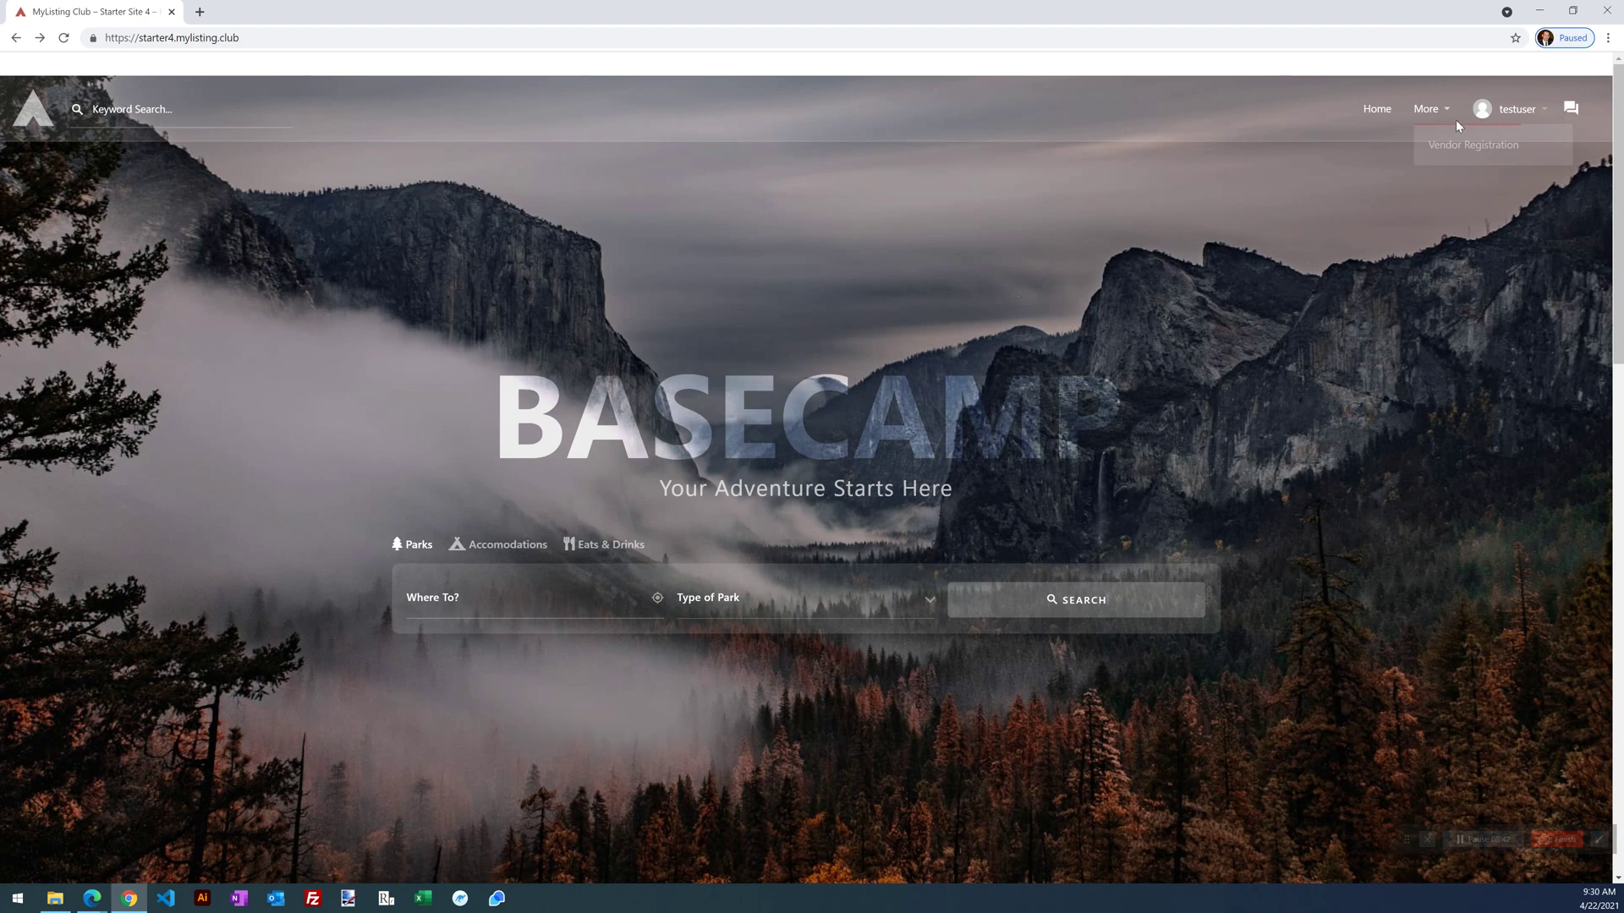
pyautogui.click(1481, 123)
pyautogui.click(1469, 115)
pyautogui.click(1469, 115)
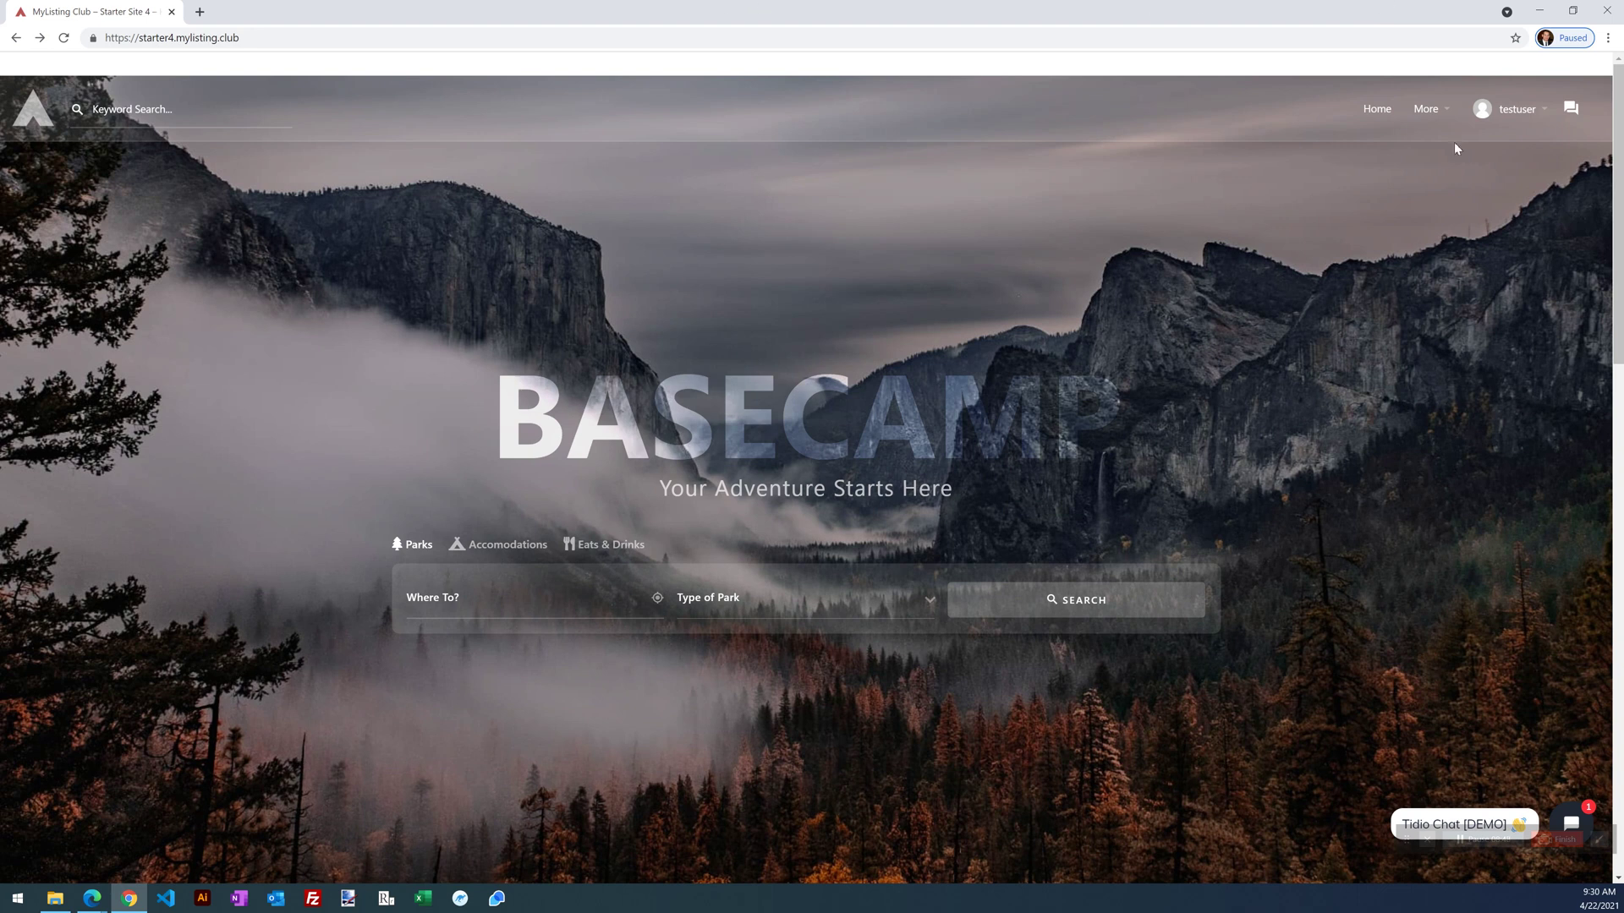
pyautogui.hotkey('alt', 'Tab')
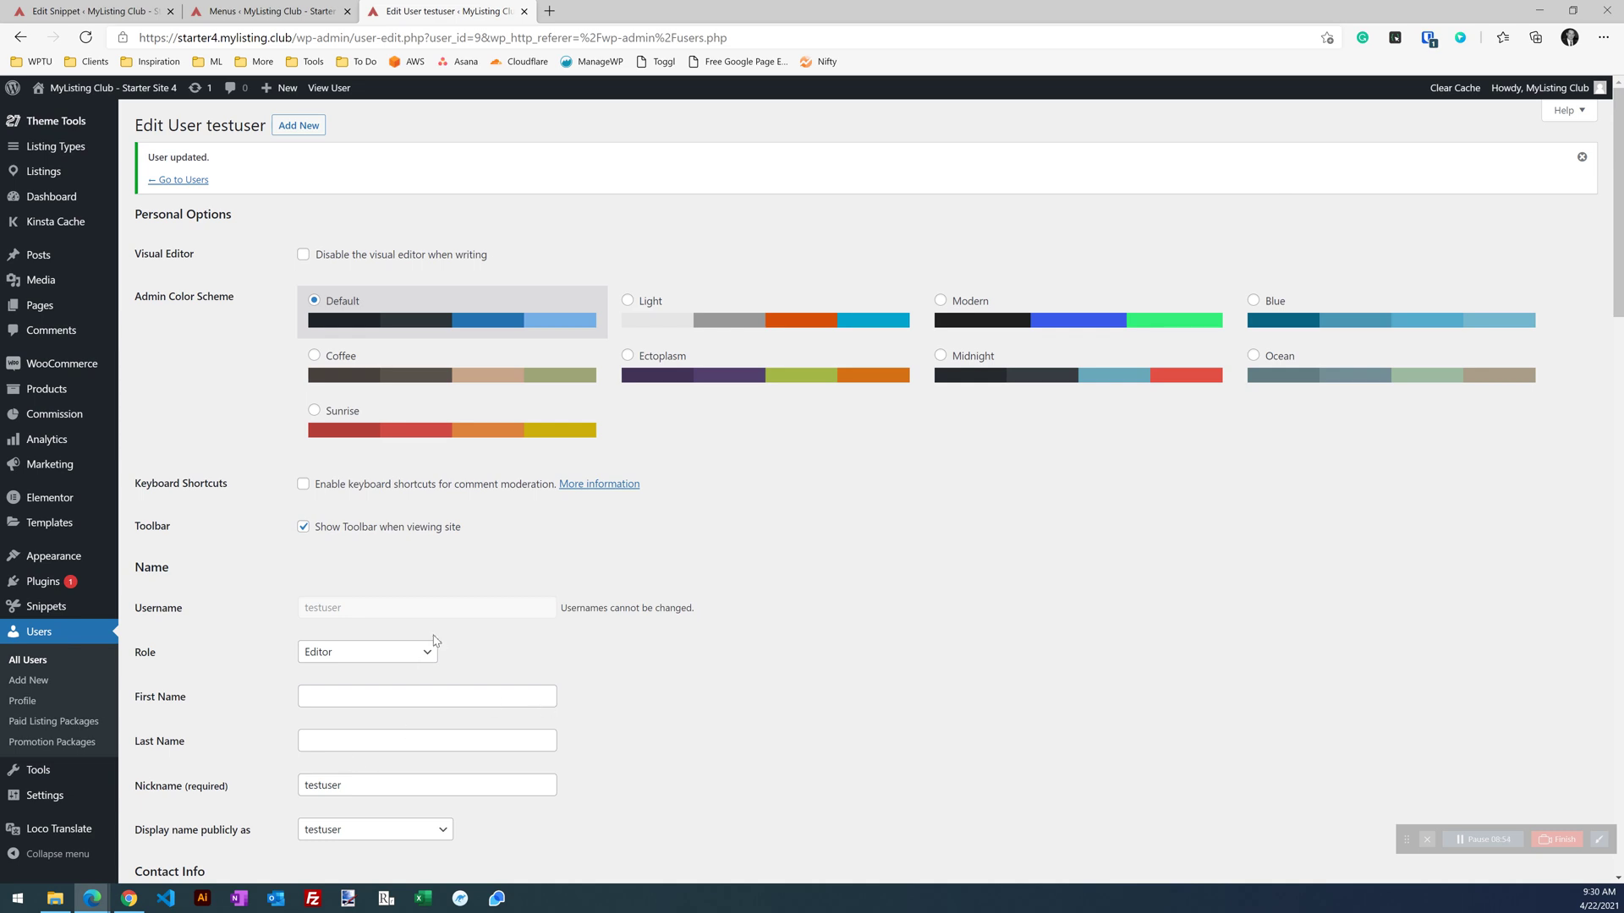
# Step: Return to the Edit Snippet tab for Show Content Based On Role
pyautogui.hotkey('ctrl', 'shift', 'Tab')
pyautogui.hotkey('ctrl', 'shift', 'Tab')
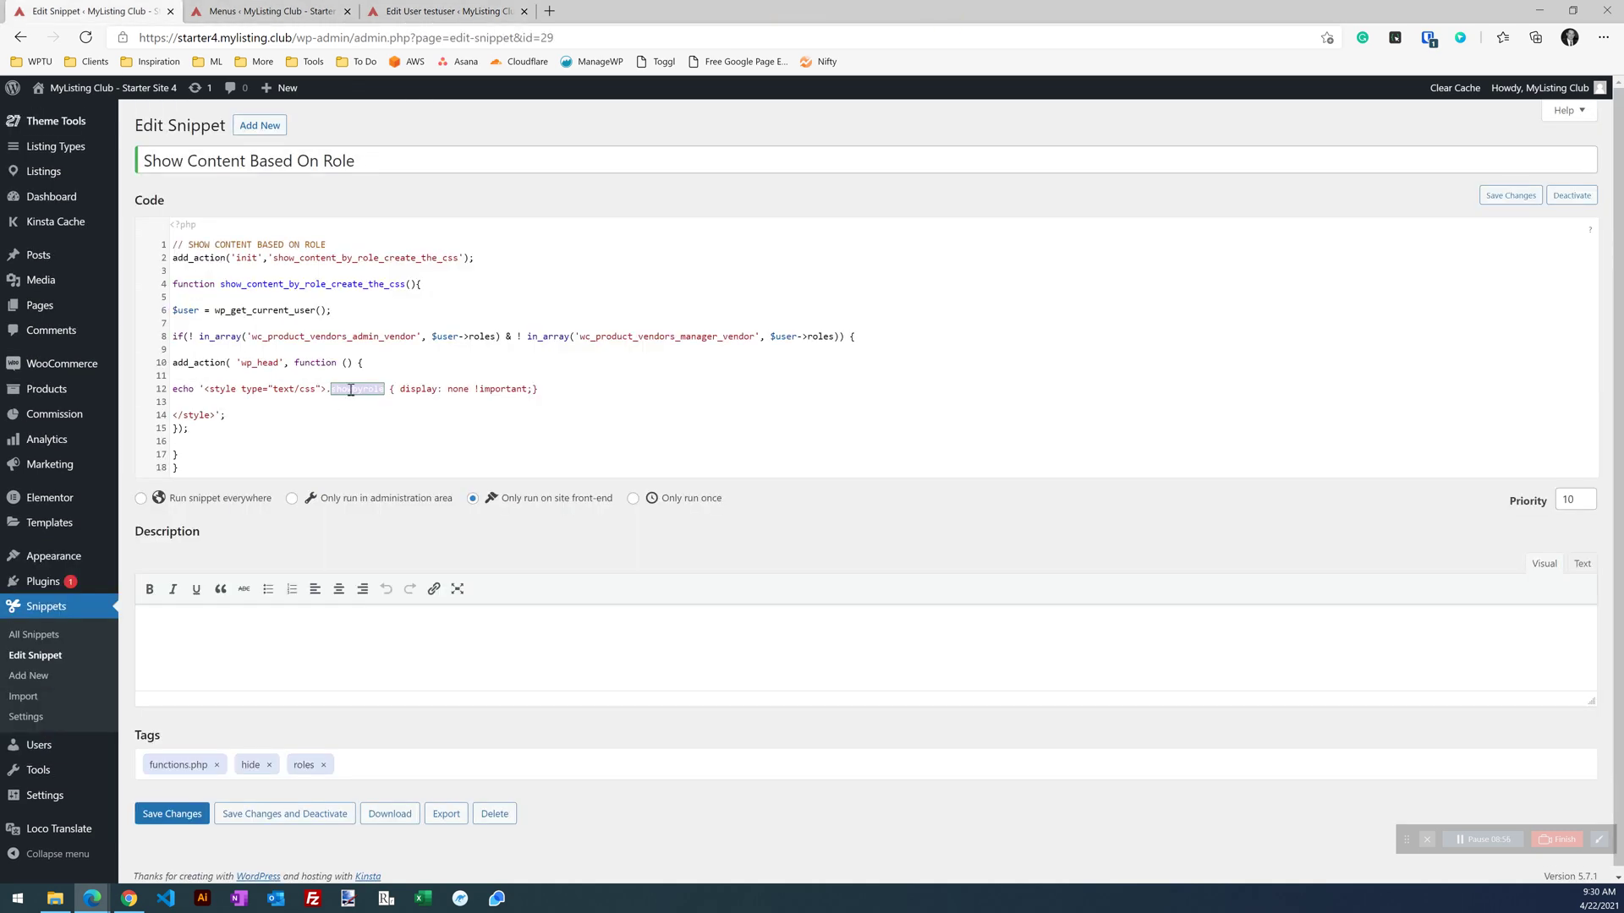